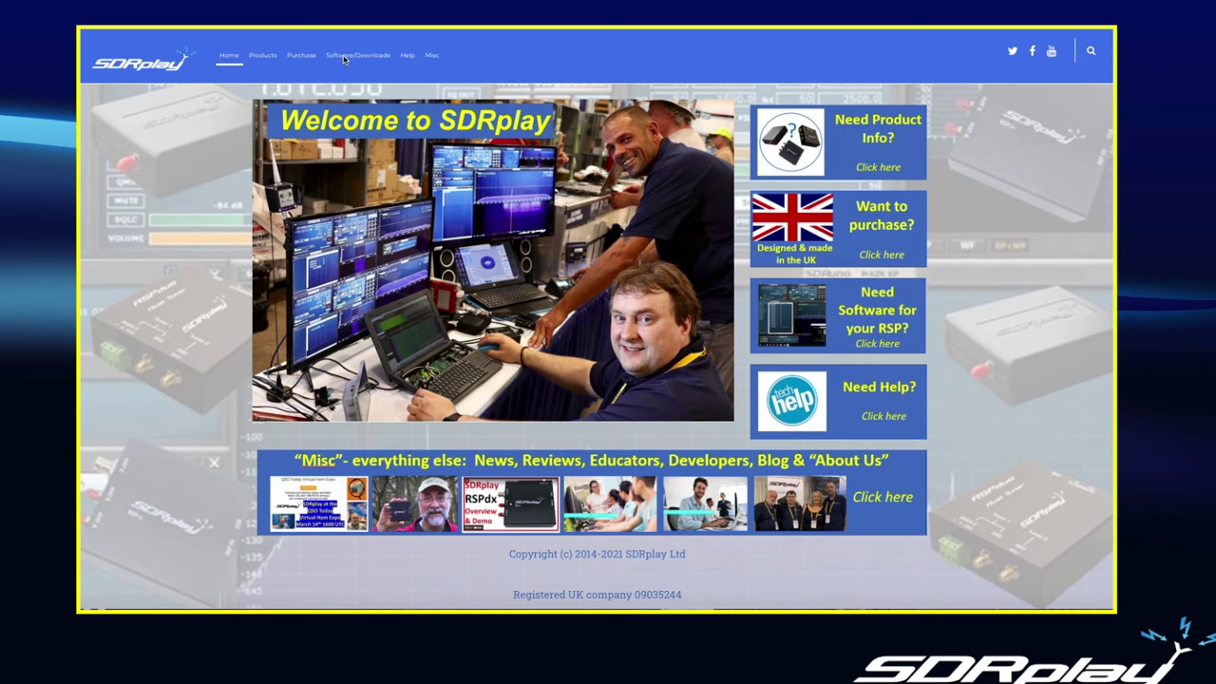
- Go to the Software Downloads page through the 'Need Software for your RSP?' tile
mouse_move(361, 62)
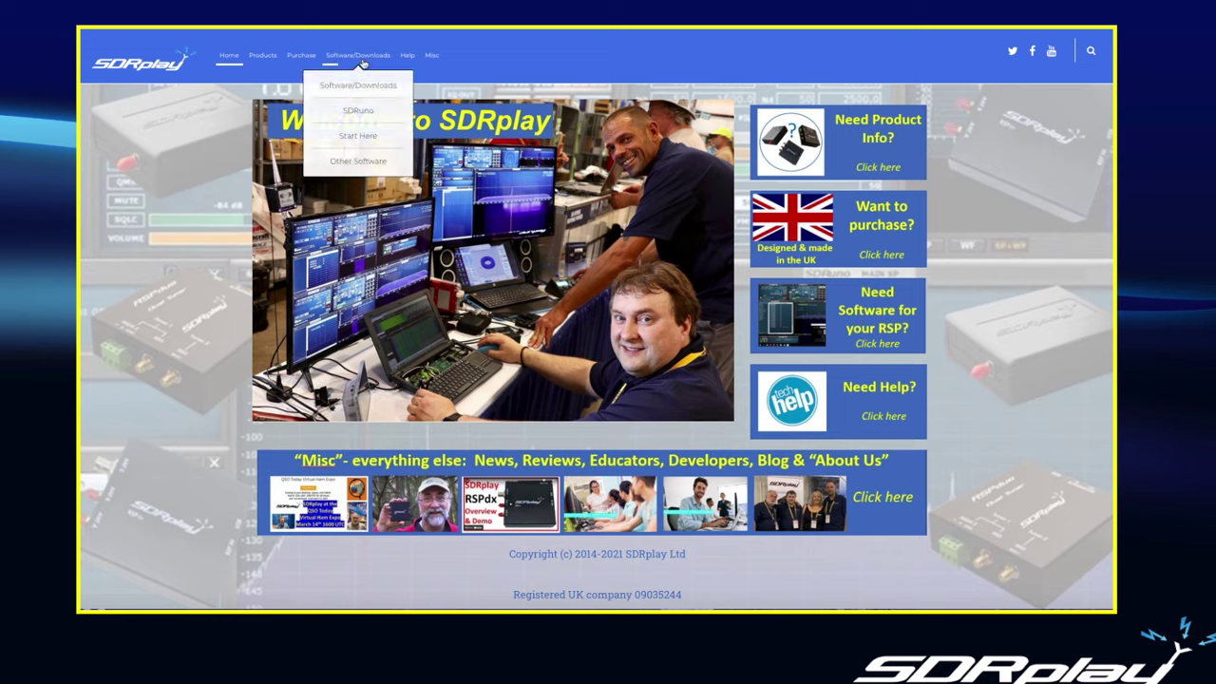
mouse_move(367, 115)
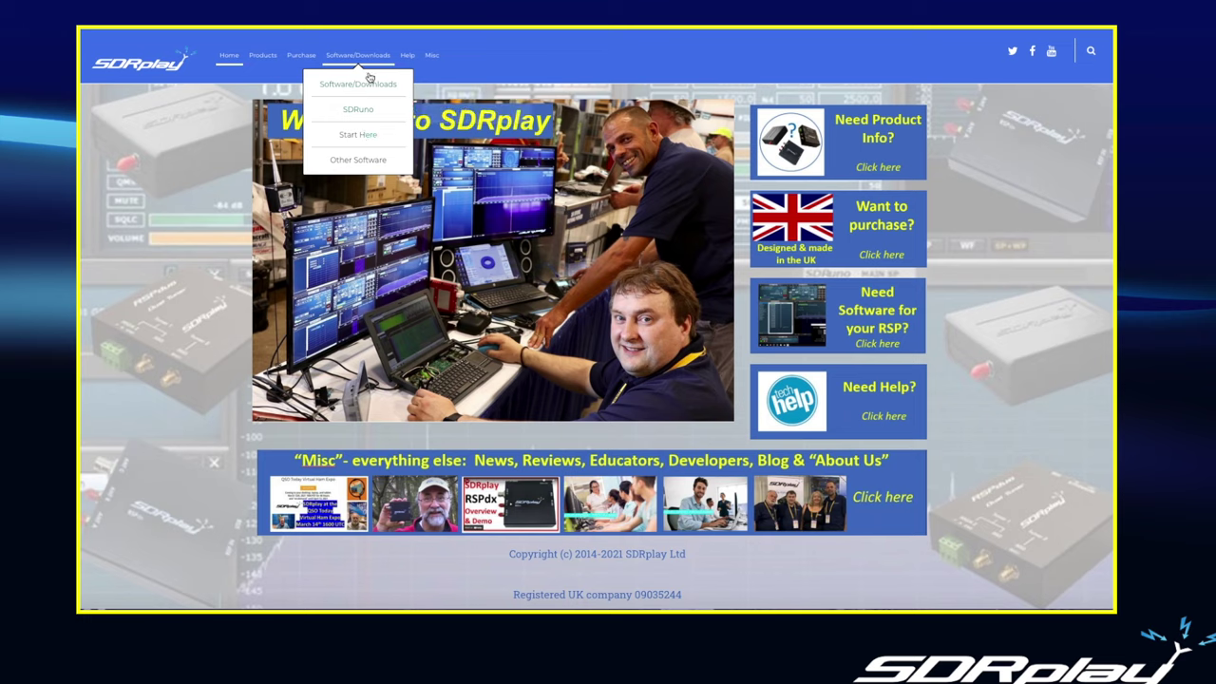
mouse_move(407, 58)
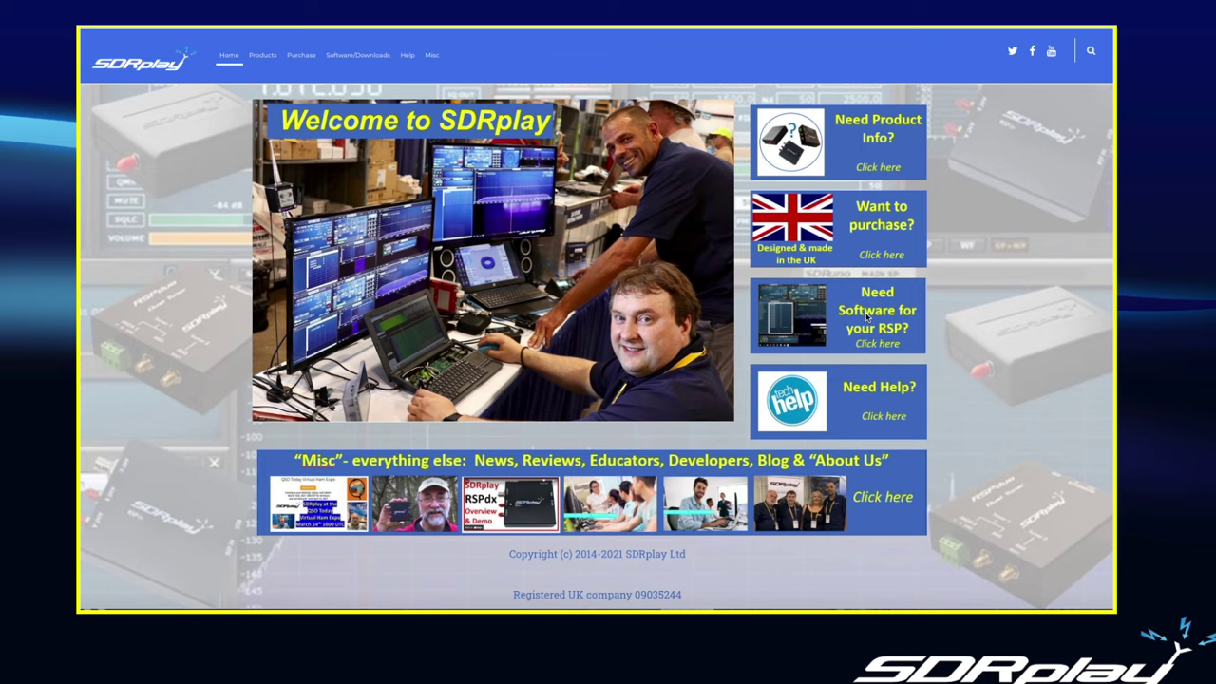
left_click(866, 318)
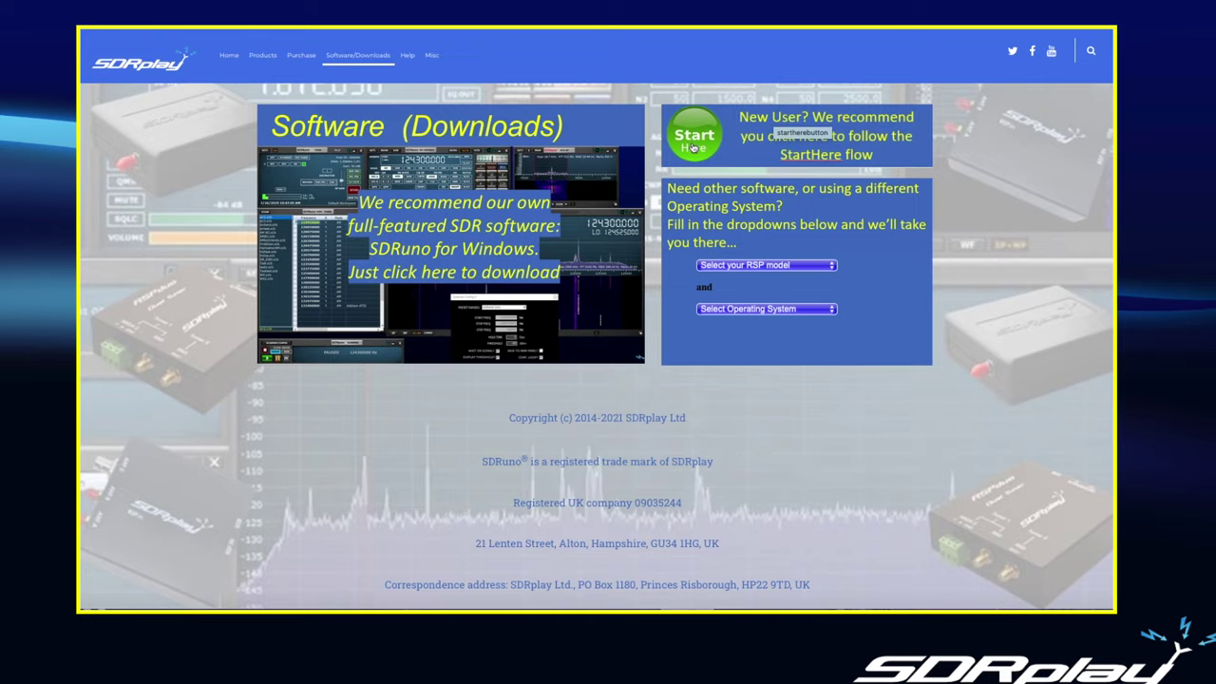
- Follow the green Start Here flow down to its Start Here button to reach Product Registration
left_click(695, 146)
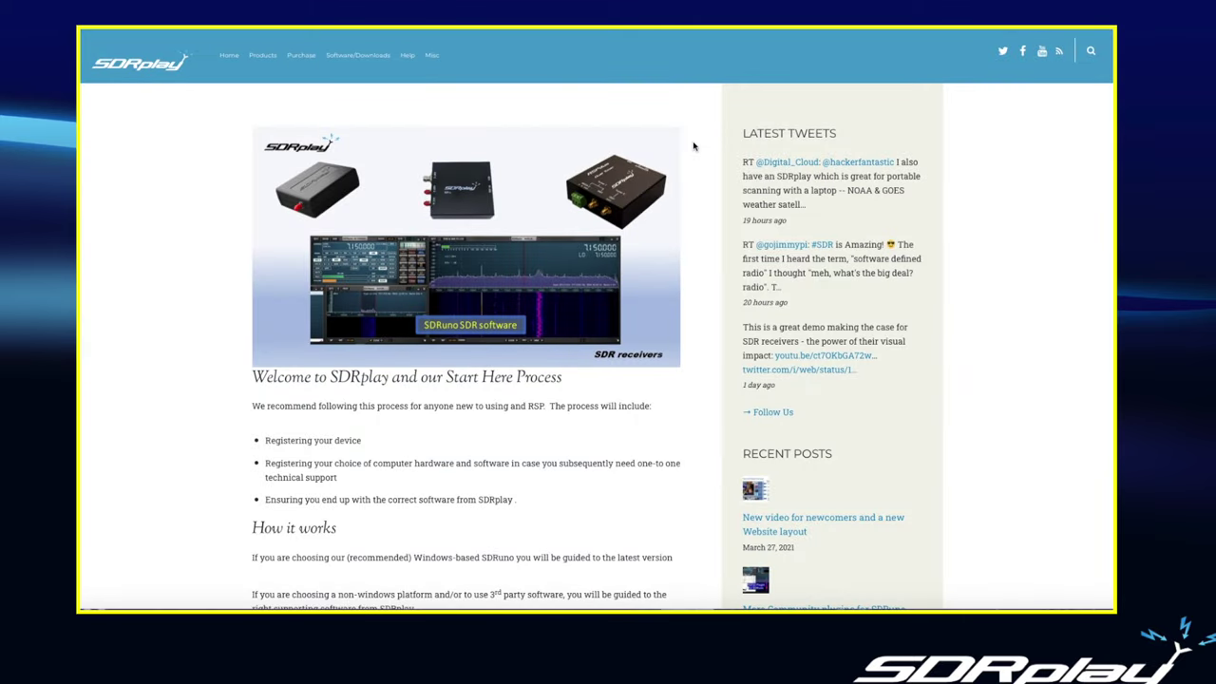
scroll(694, 146, "down", 1)
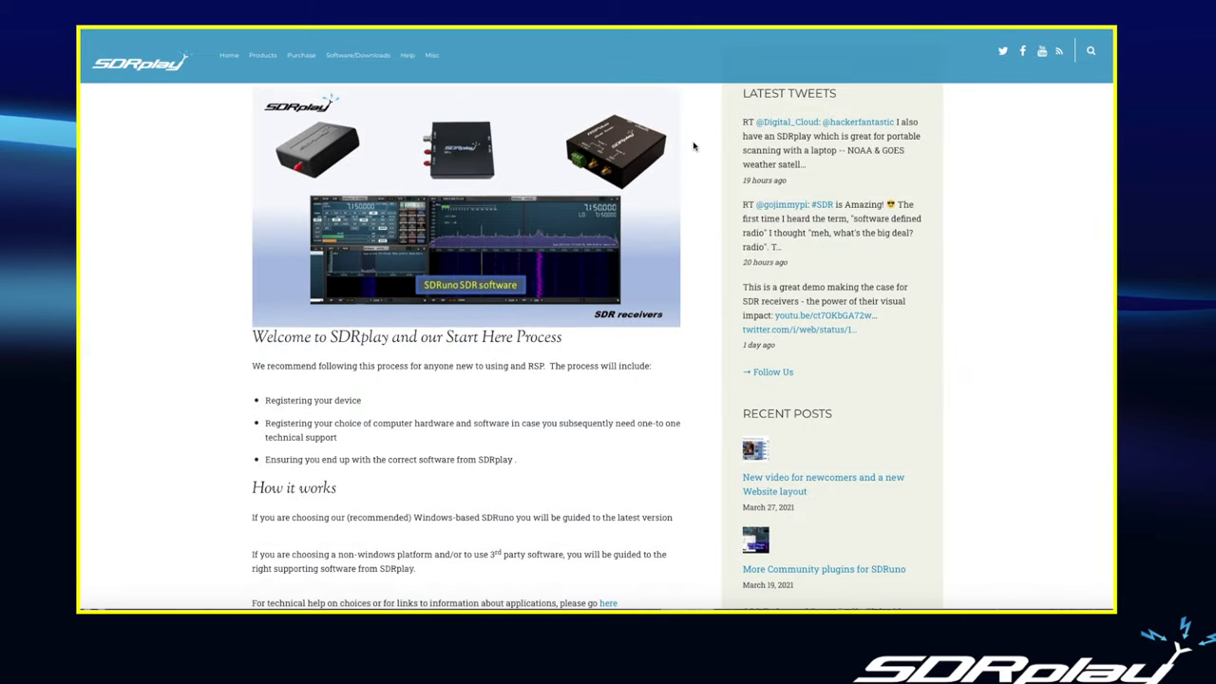
scroll(695, 146, "down", 2)
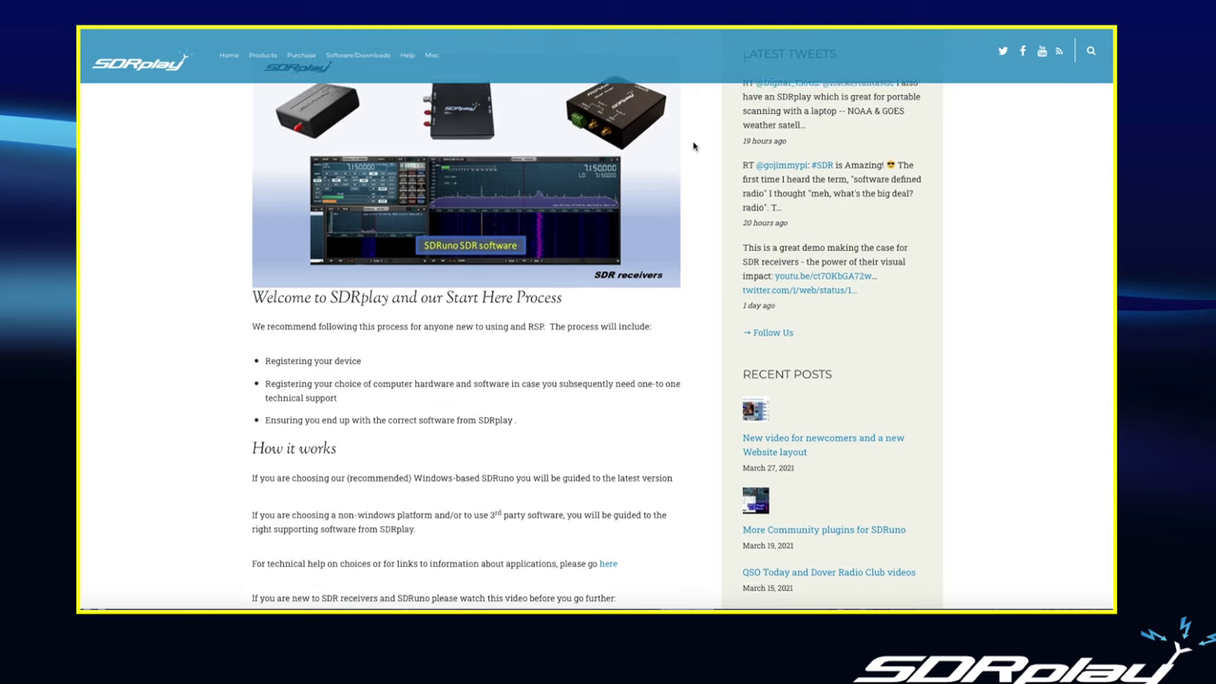
scroll(694, 146, "down", 1)
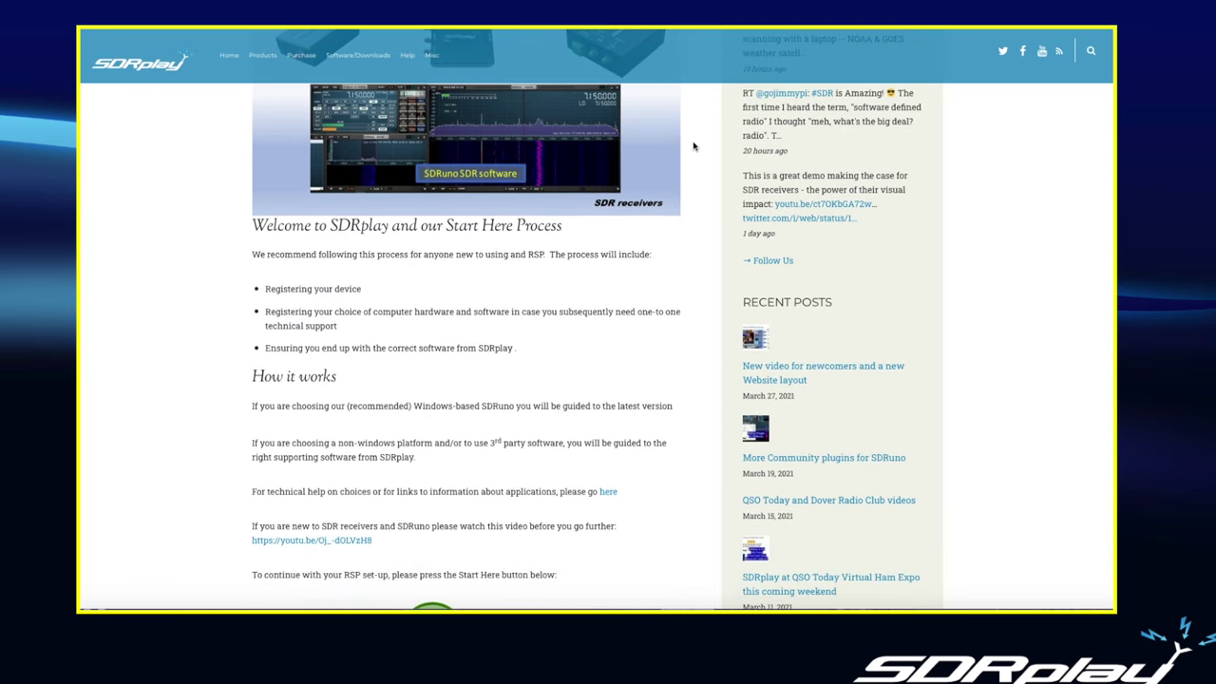
scroll(694, 146, "down", 2)
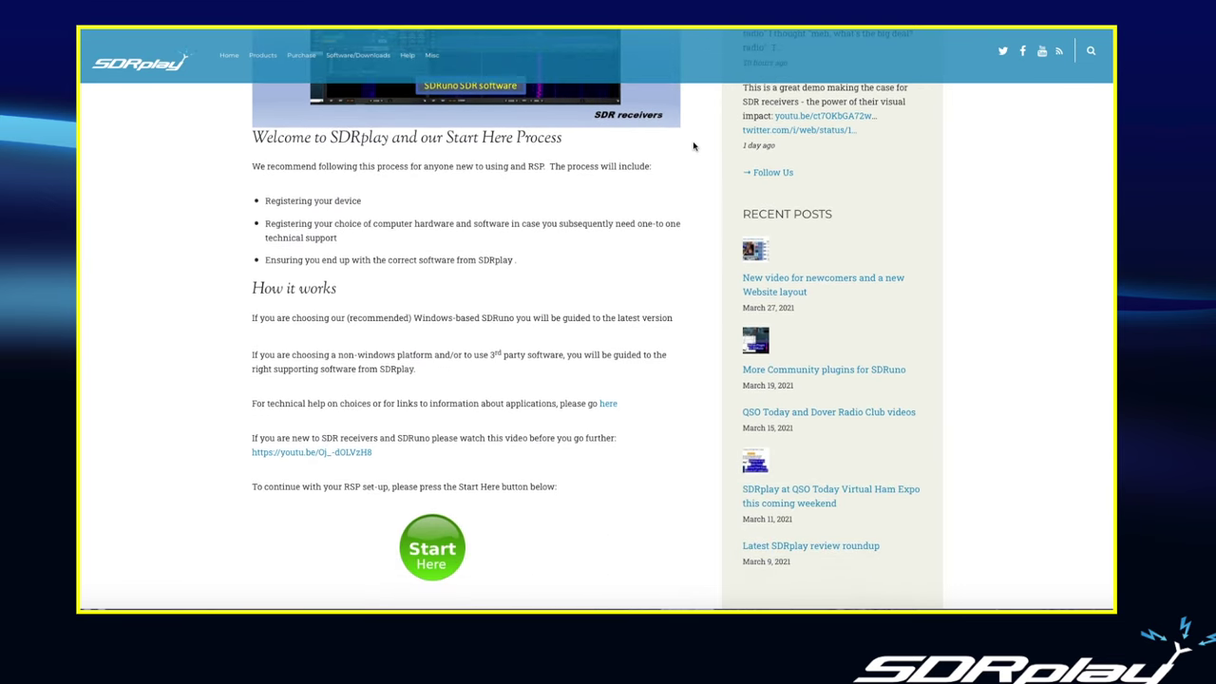
scroll(694, 147, "down", 2)
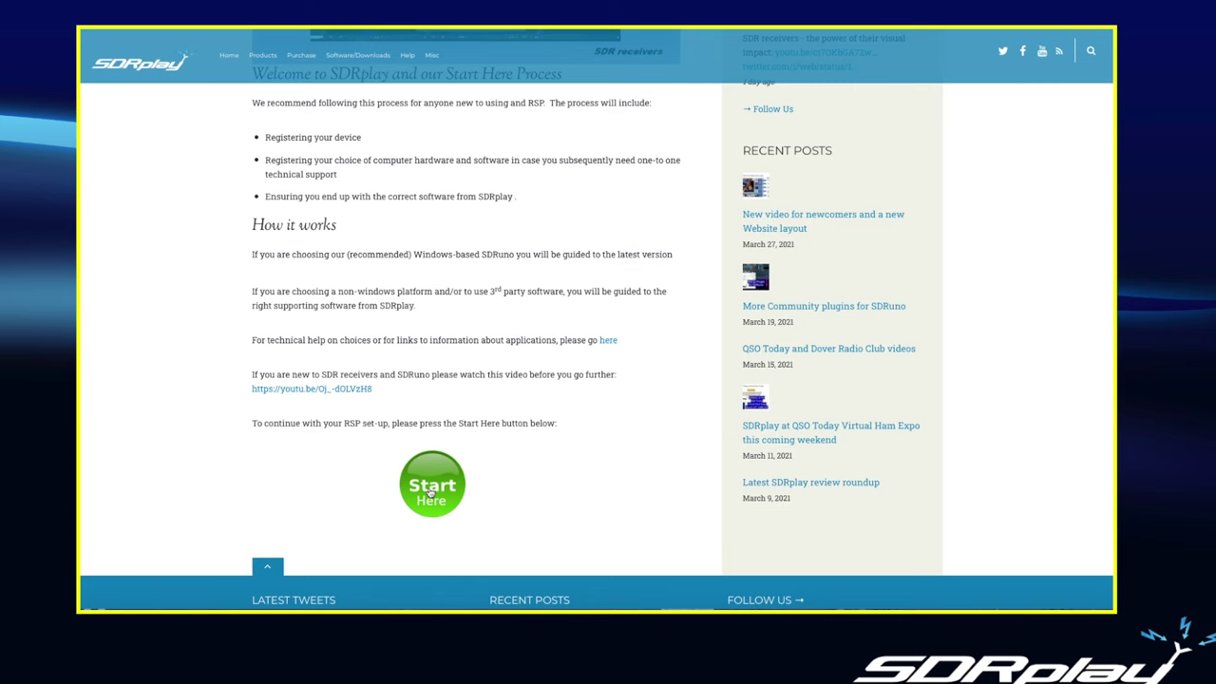
left_click(430, 492)
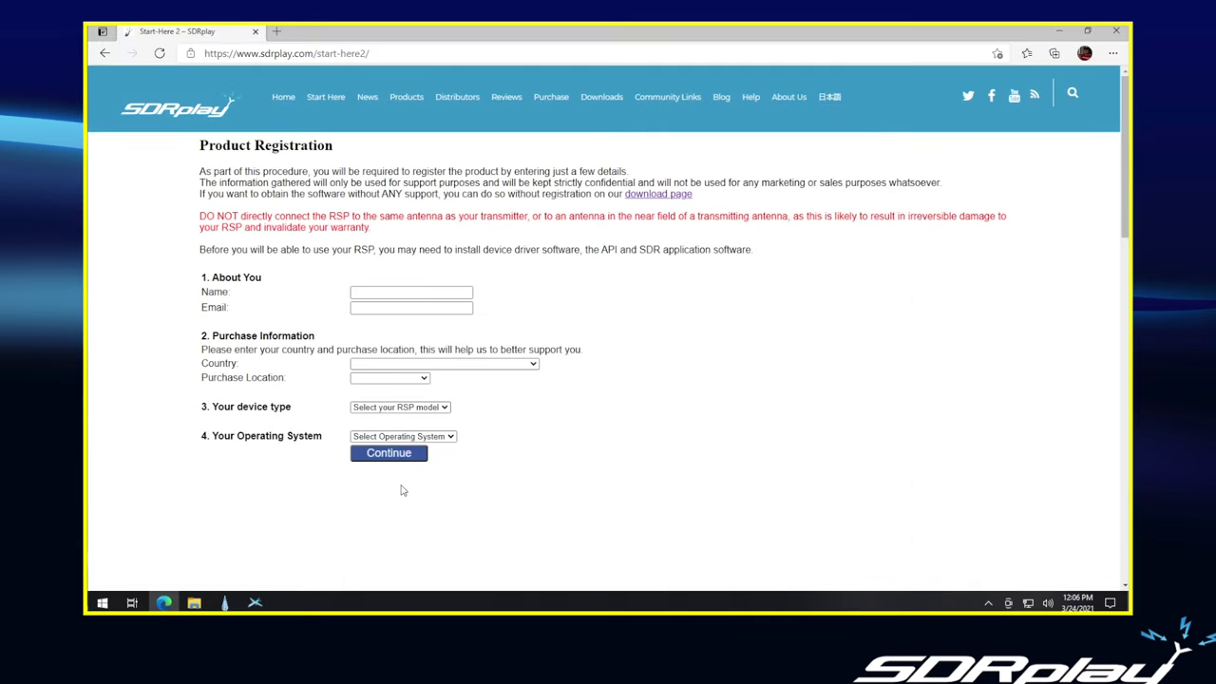
- Enter the owner's full name and e-mail address in the registration form
left_click(372, 291)
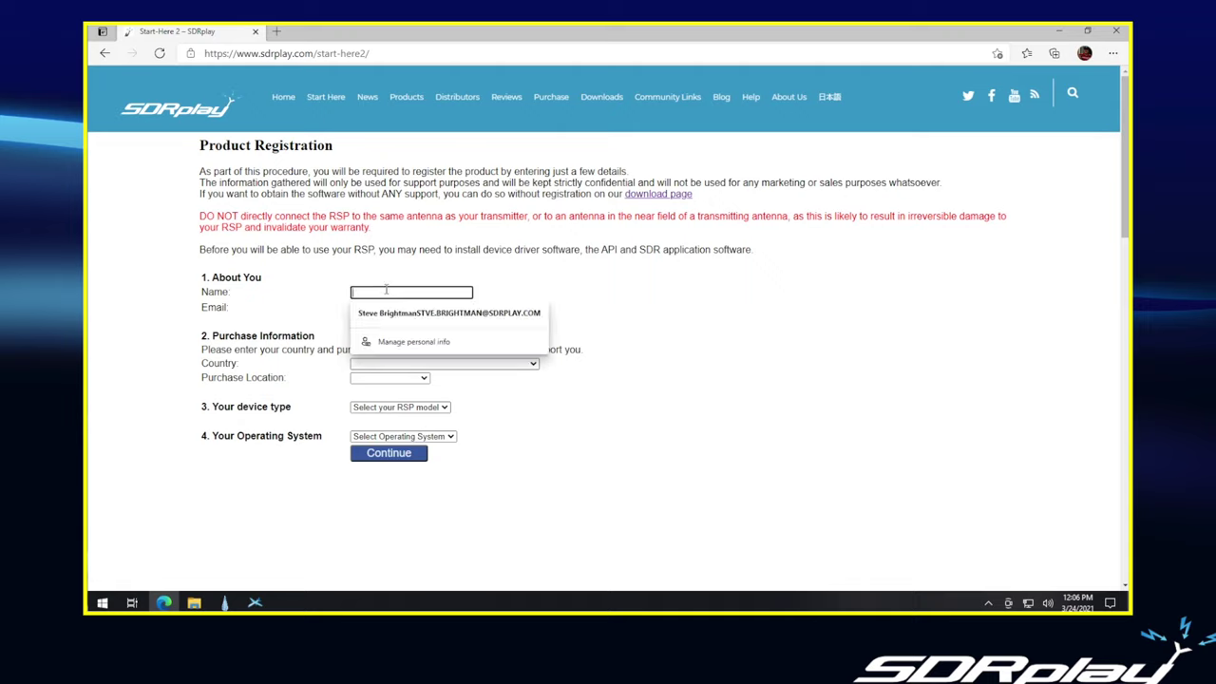
key("Tab")
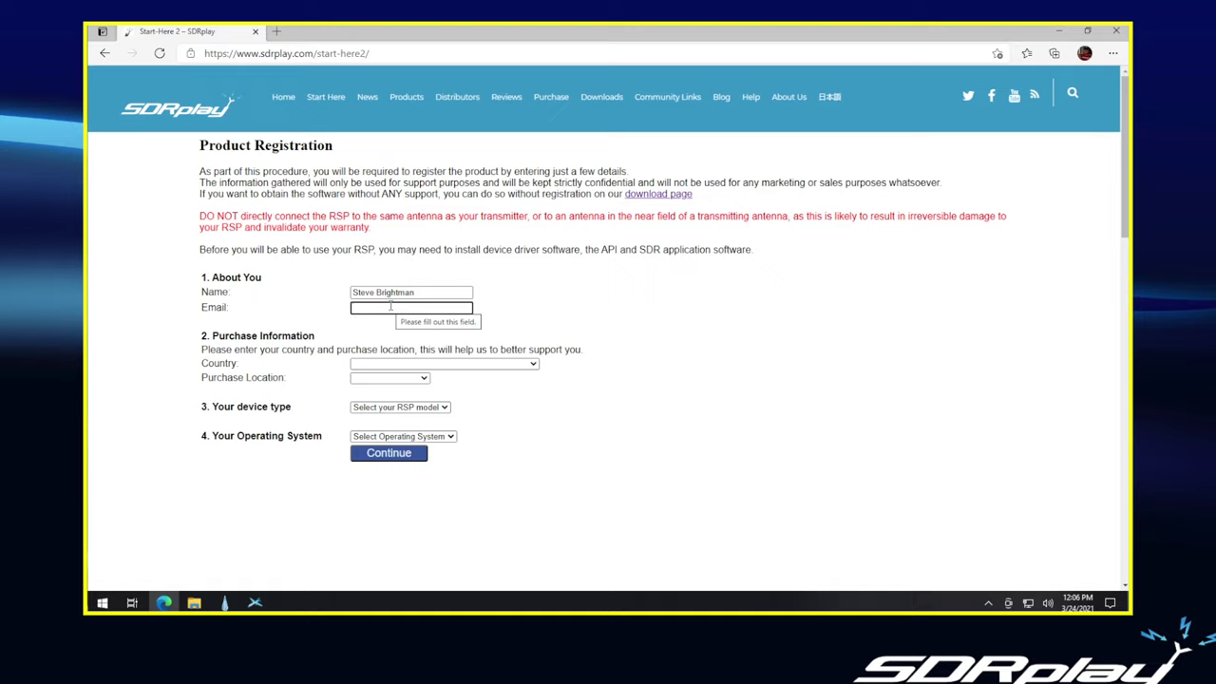
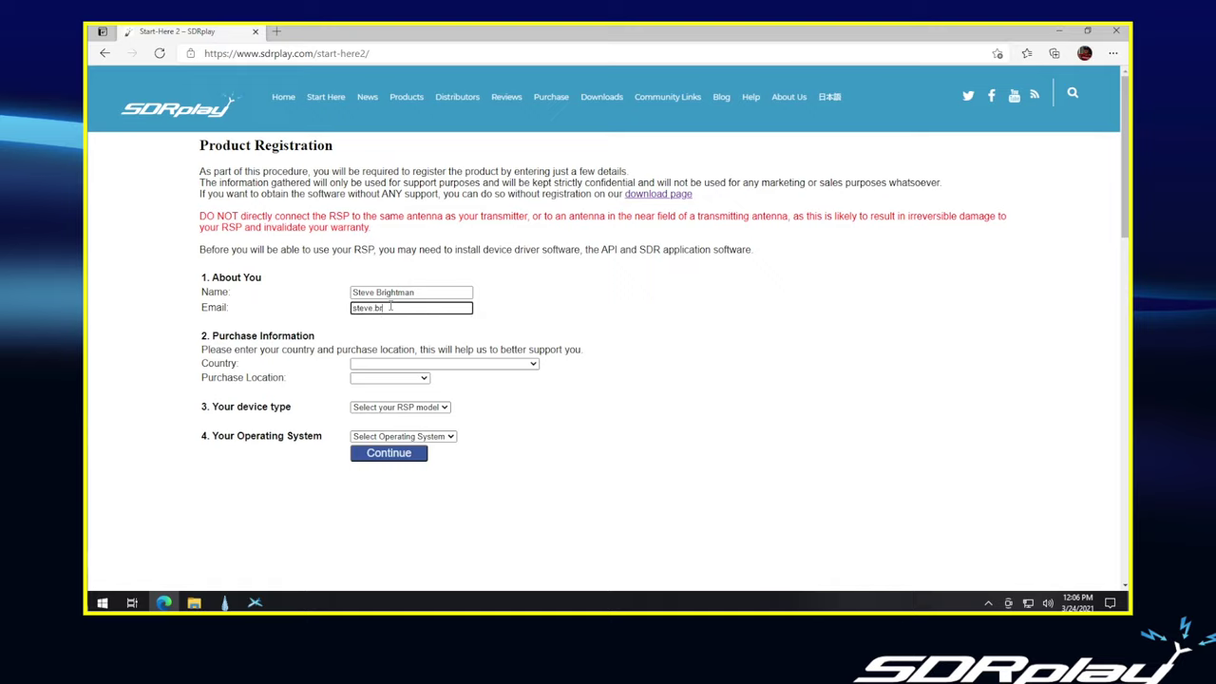
- Register country United States, purchase from HRO, device RSPdx and Windows 10, then continue
left_click(400, 365)
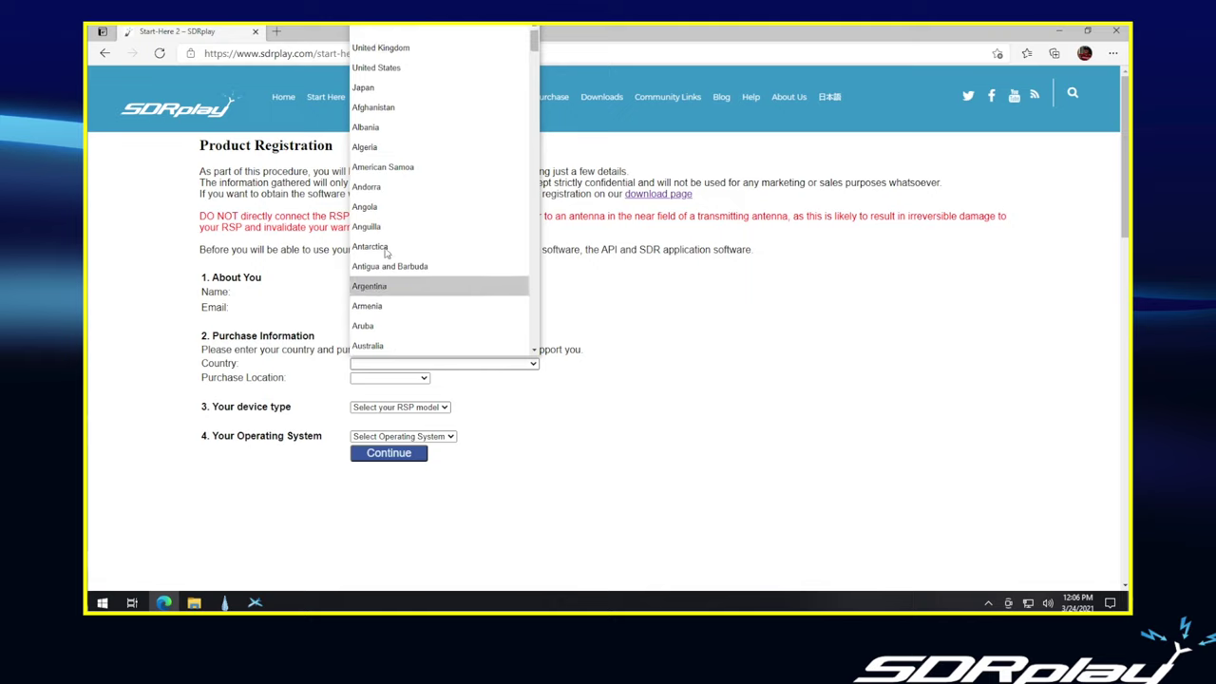
left_click(384, 67)
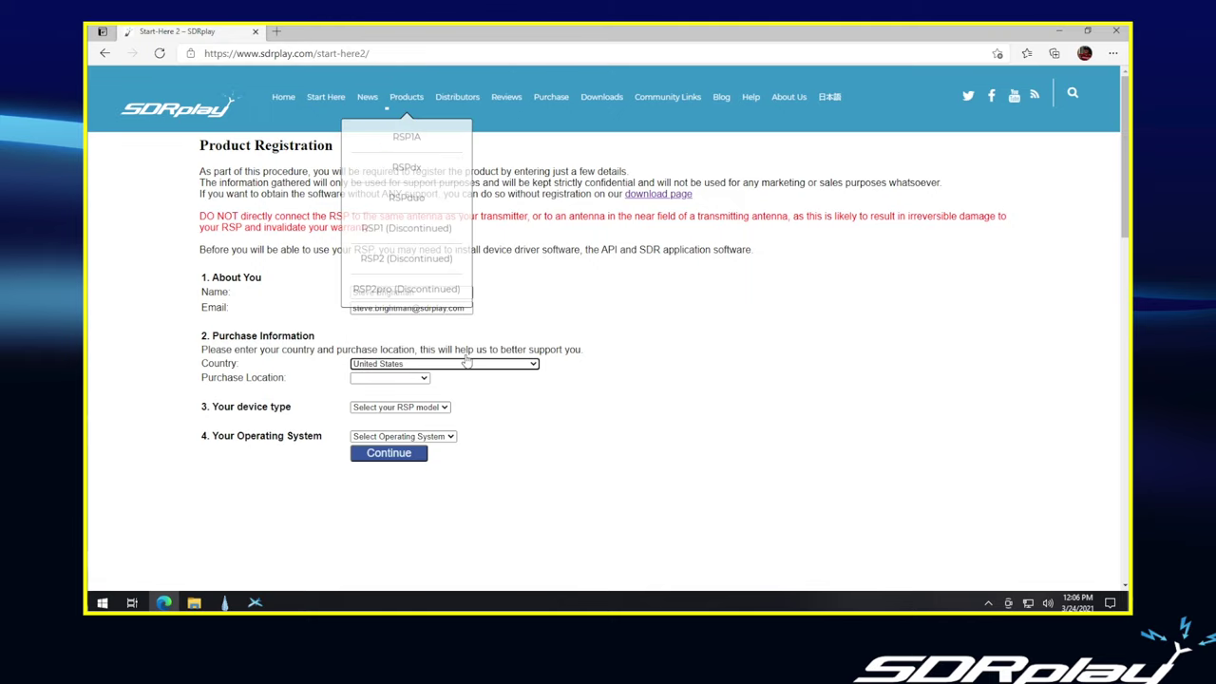
left_click(425, 379)
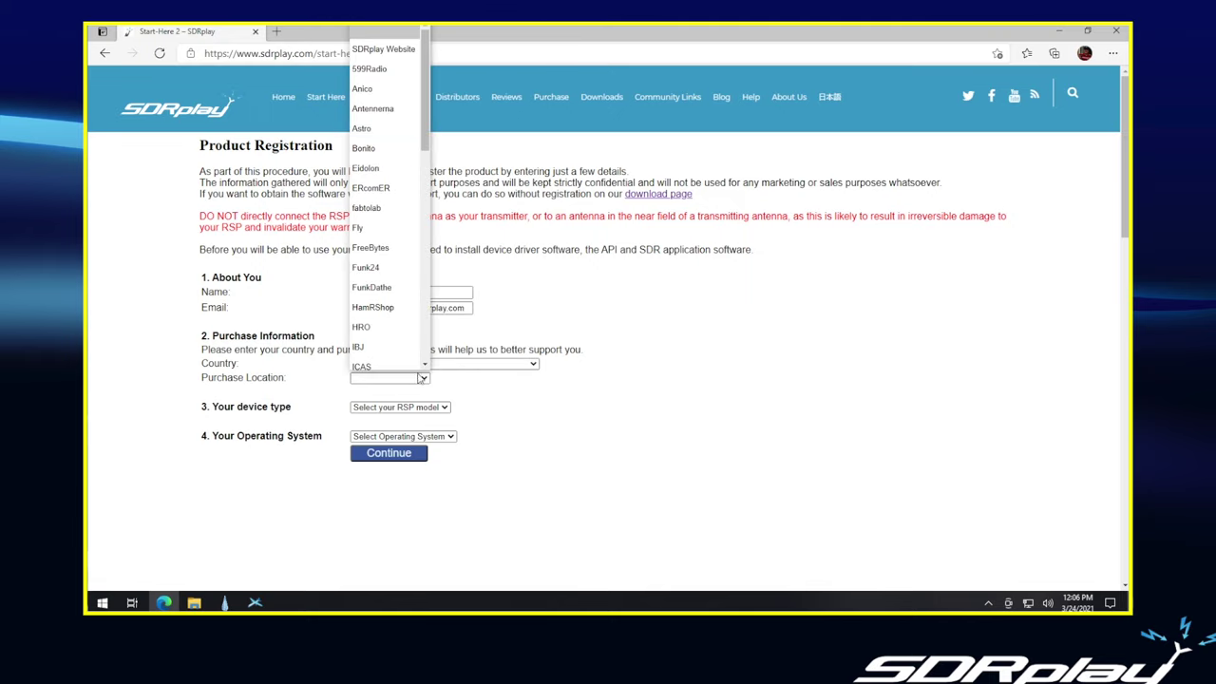
left_click(365, 323)
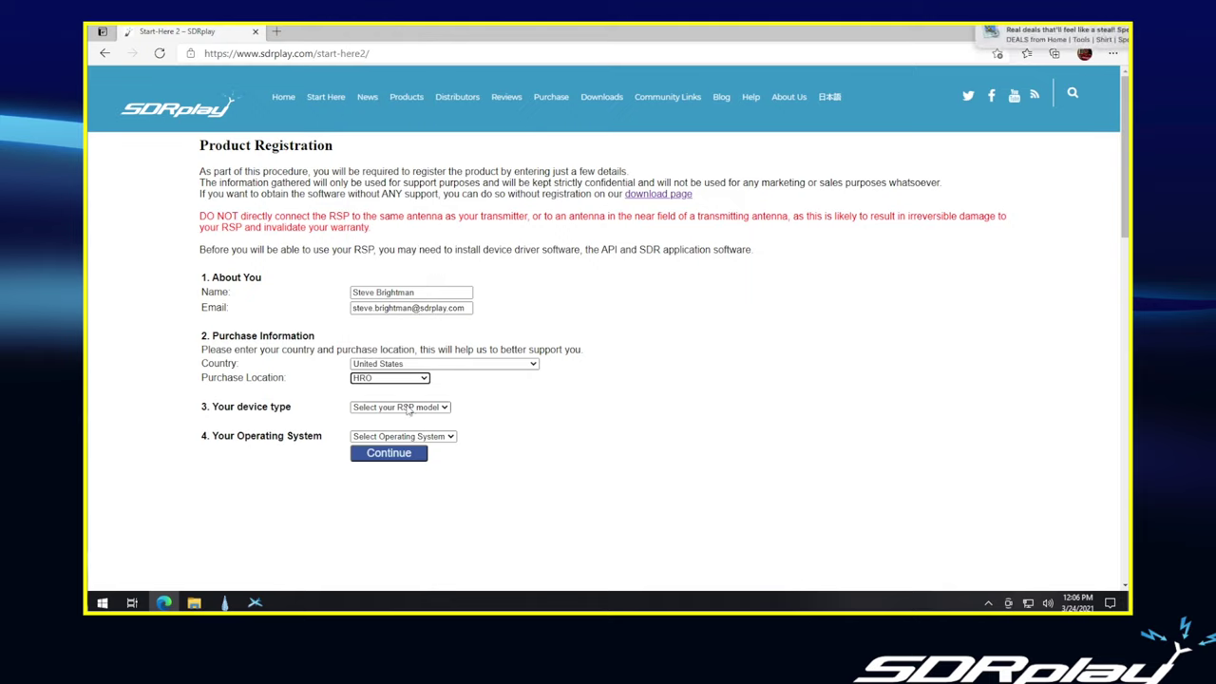
left_click(412, 408)
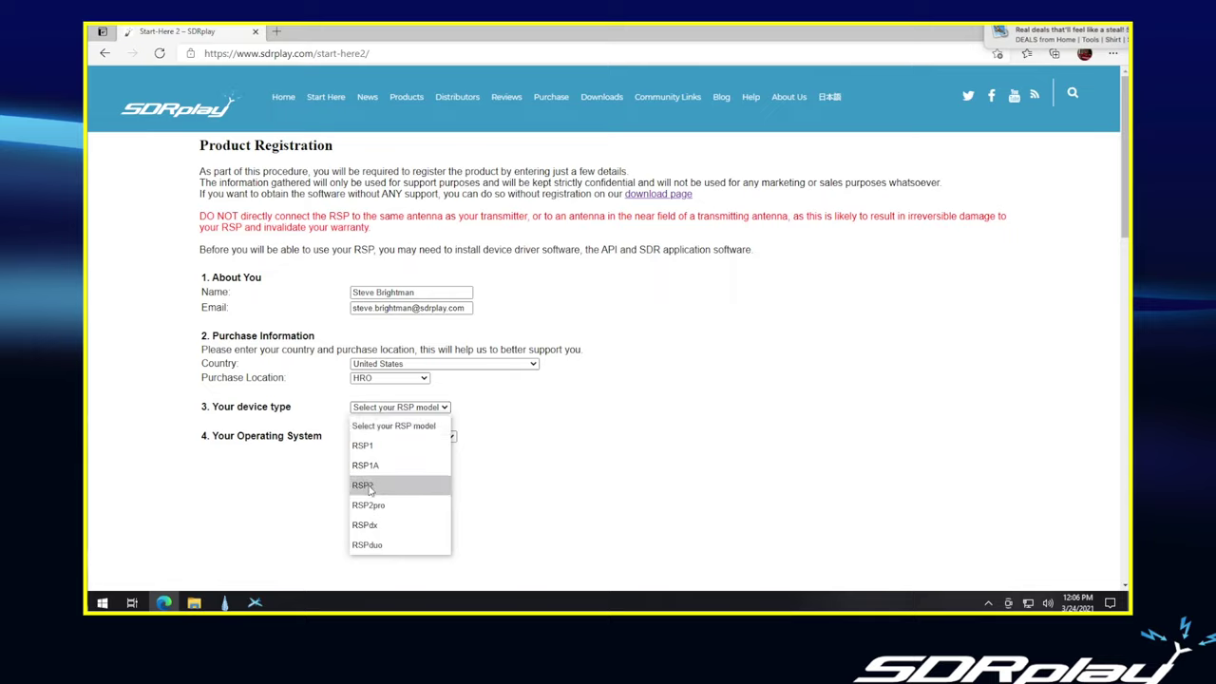
left_click(366, 524)
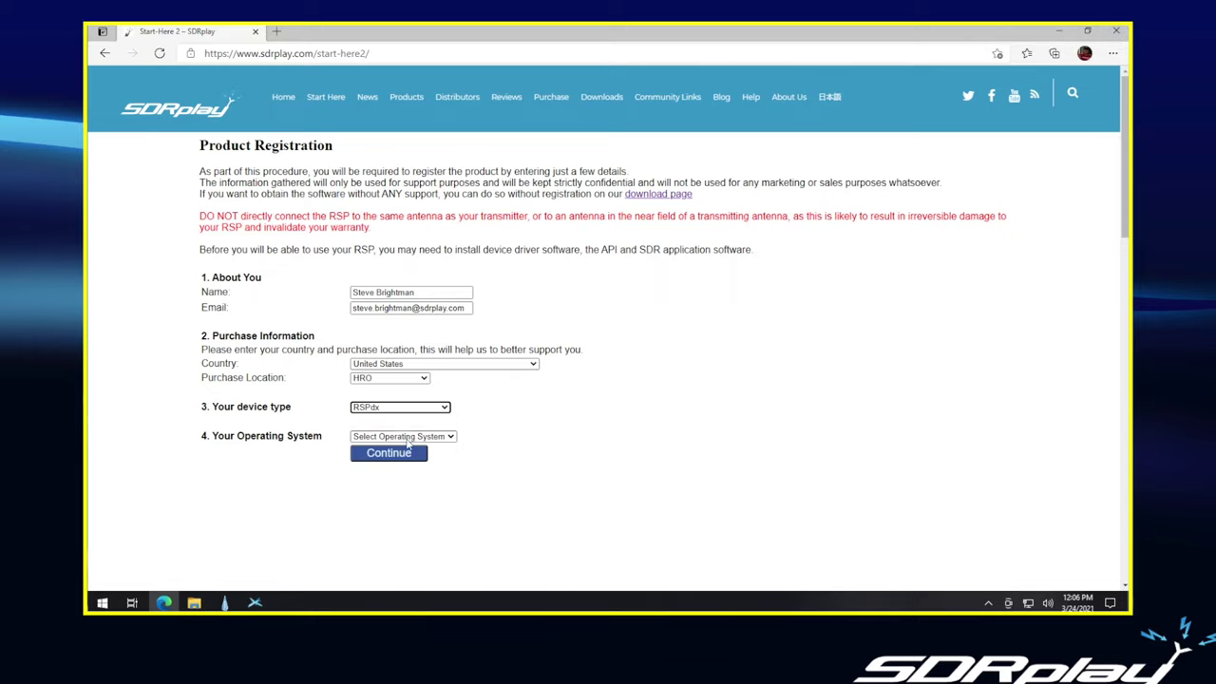
left_click(407, 438)
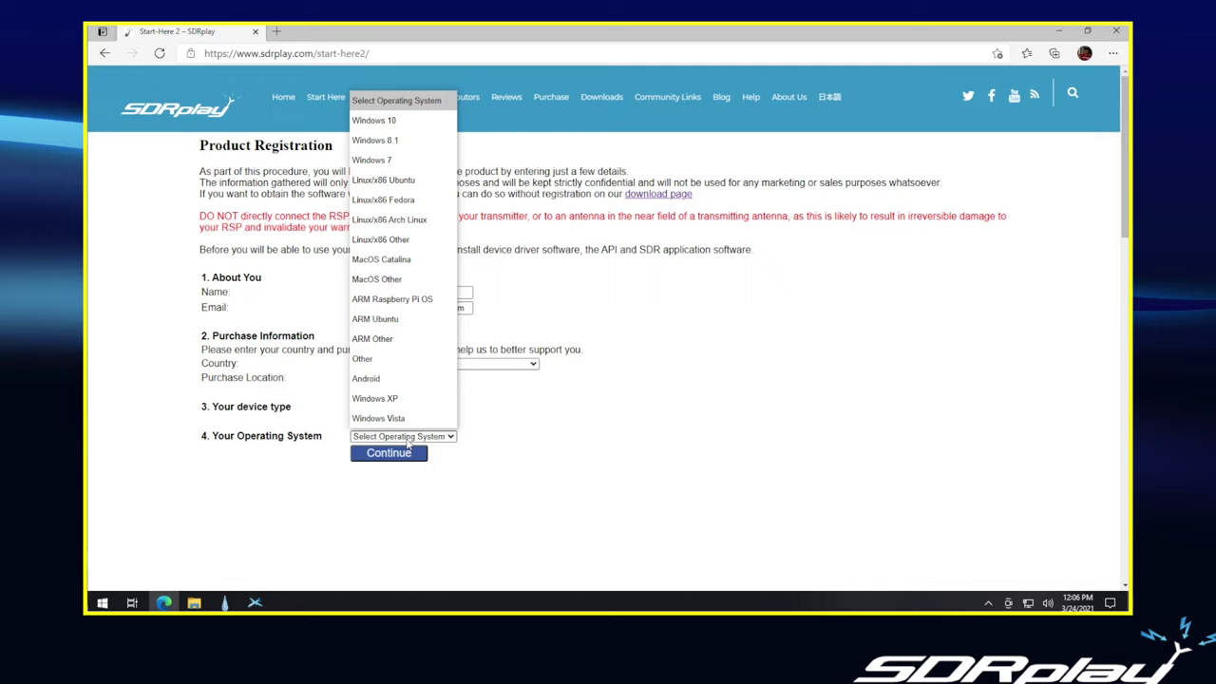
left_click(373, 121)
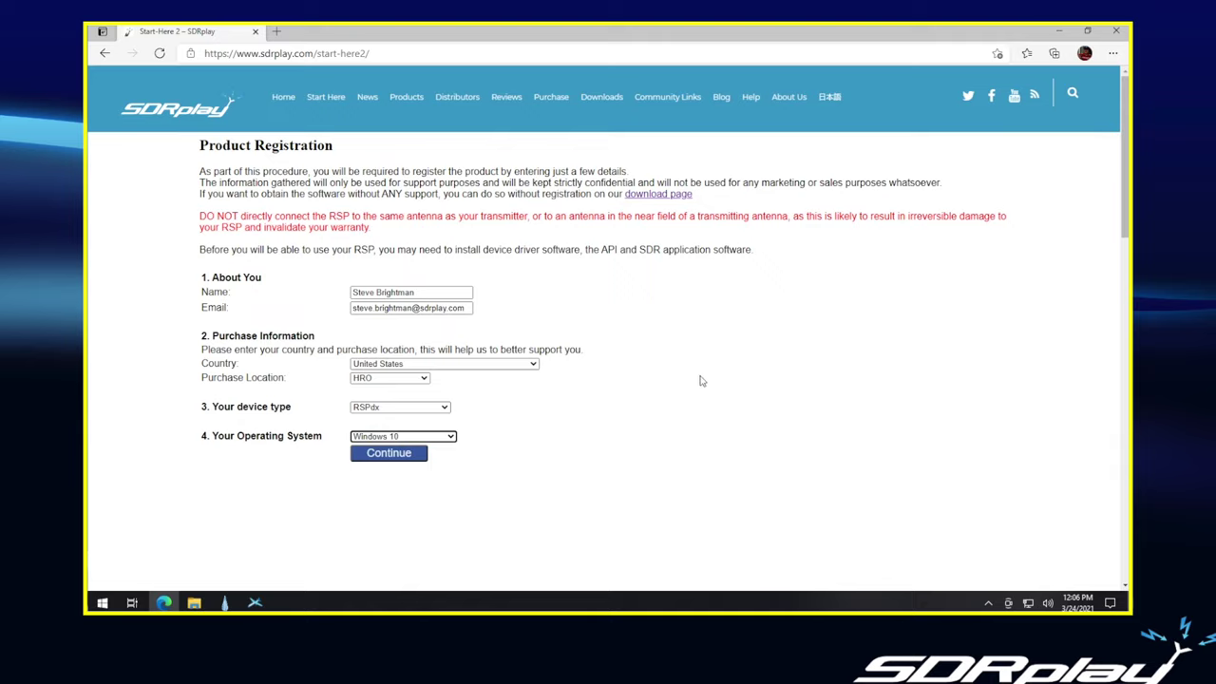
left_click(390, 454)
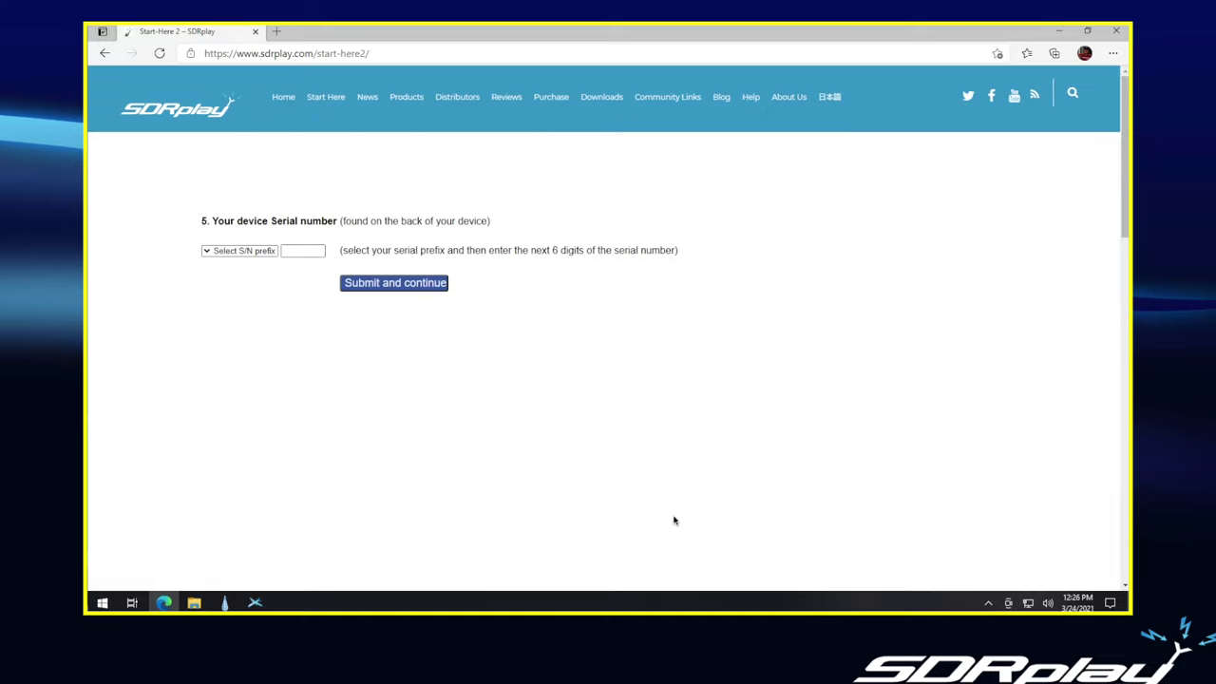
- Submit the device serial number with prefix 1804 and its remaining six digits
left_click(209, 253)
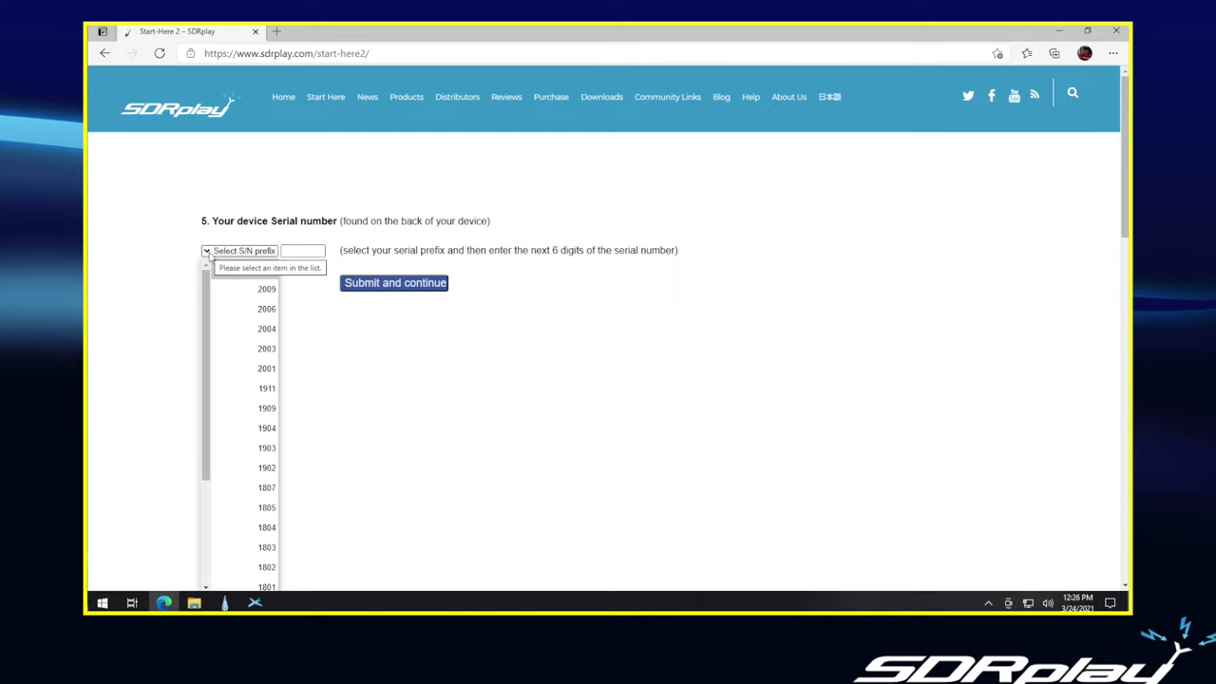
left_click(266, 527)
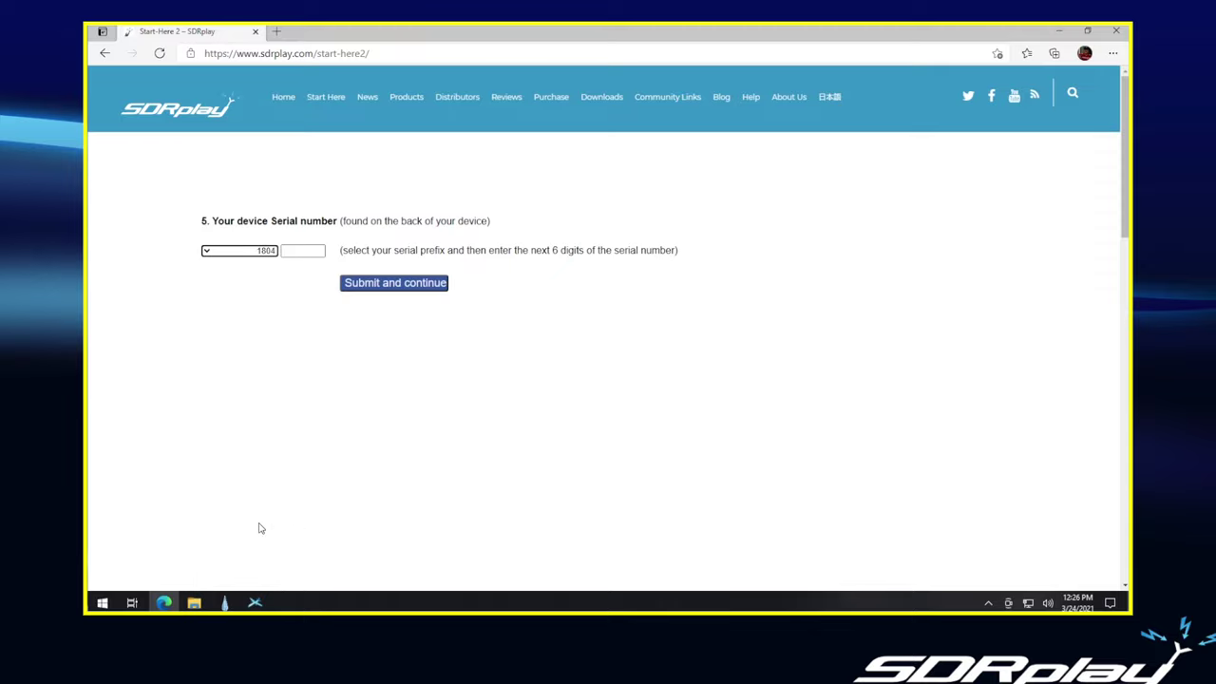
left_click(302, 250)
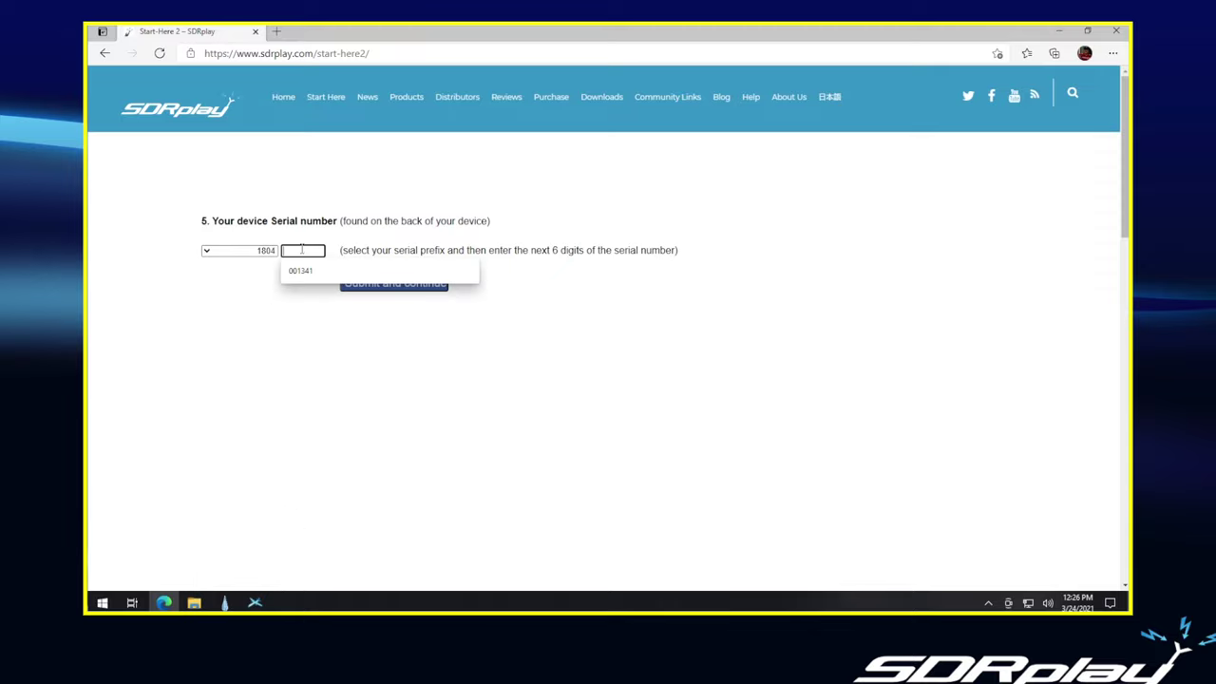
type("028")
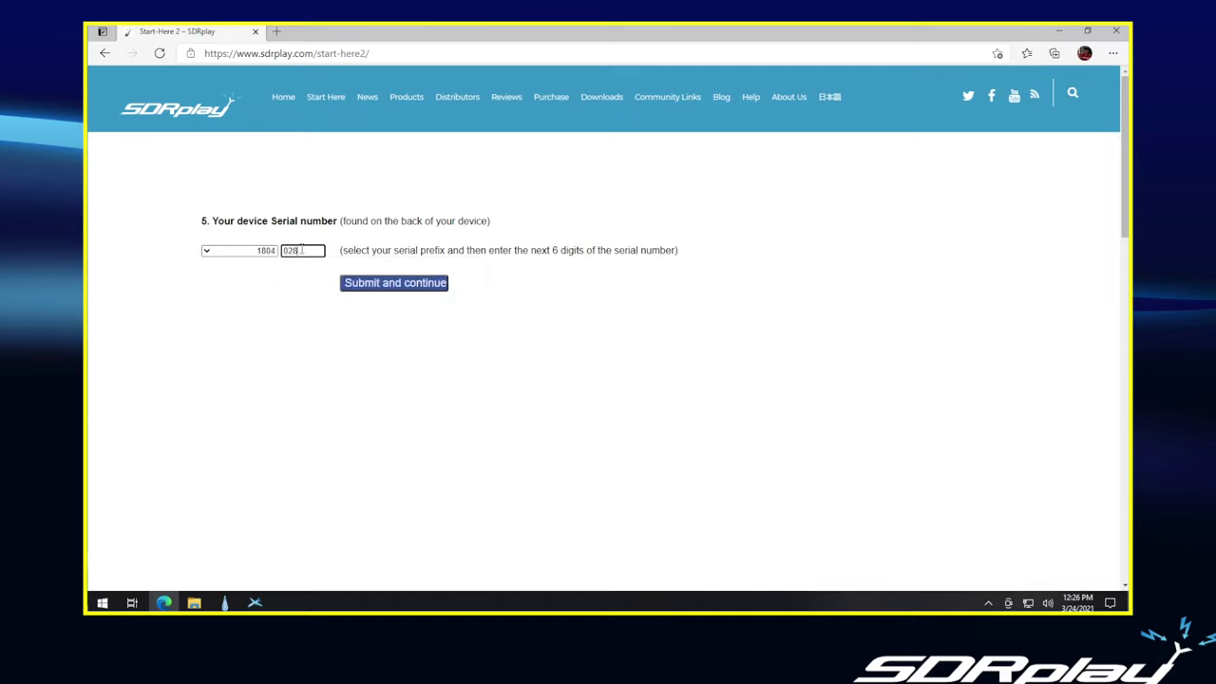
type("795")
left_click(410, 285)
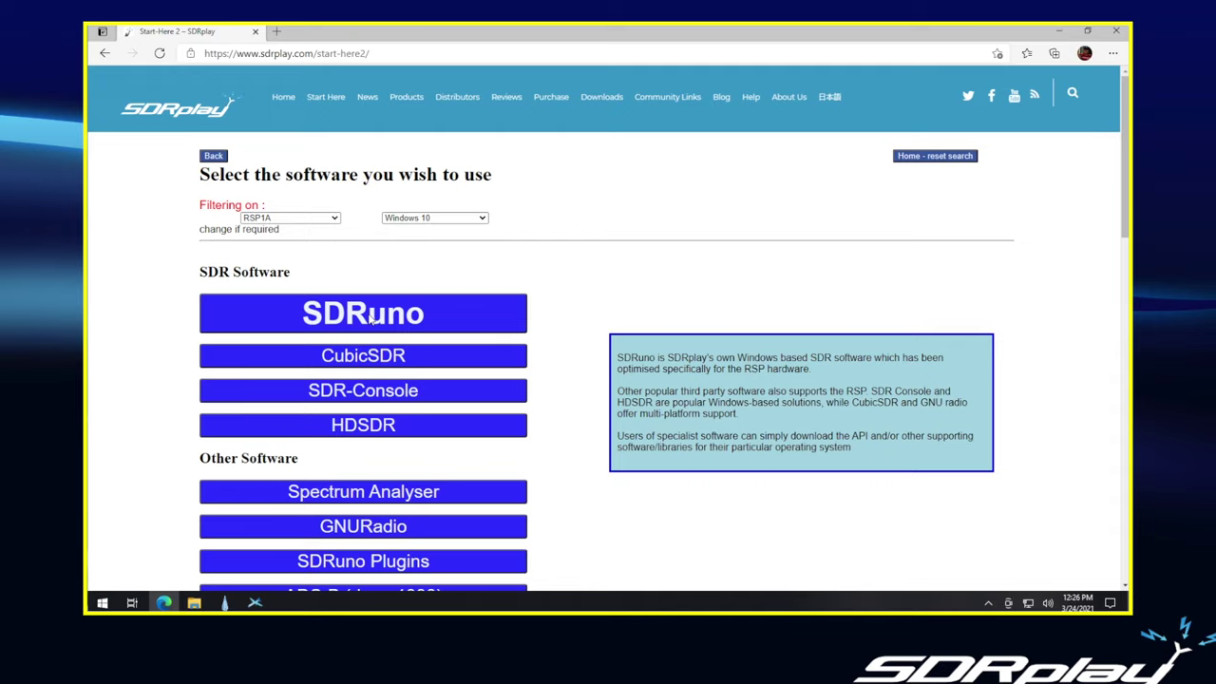
- Choose SDRuno, select version 1.40.2 and start its download
left_click(372, 319)
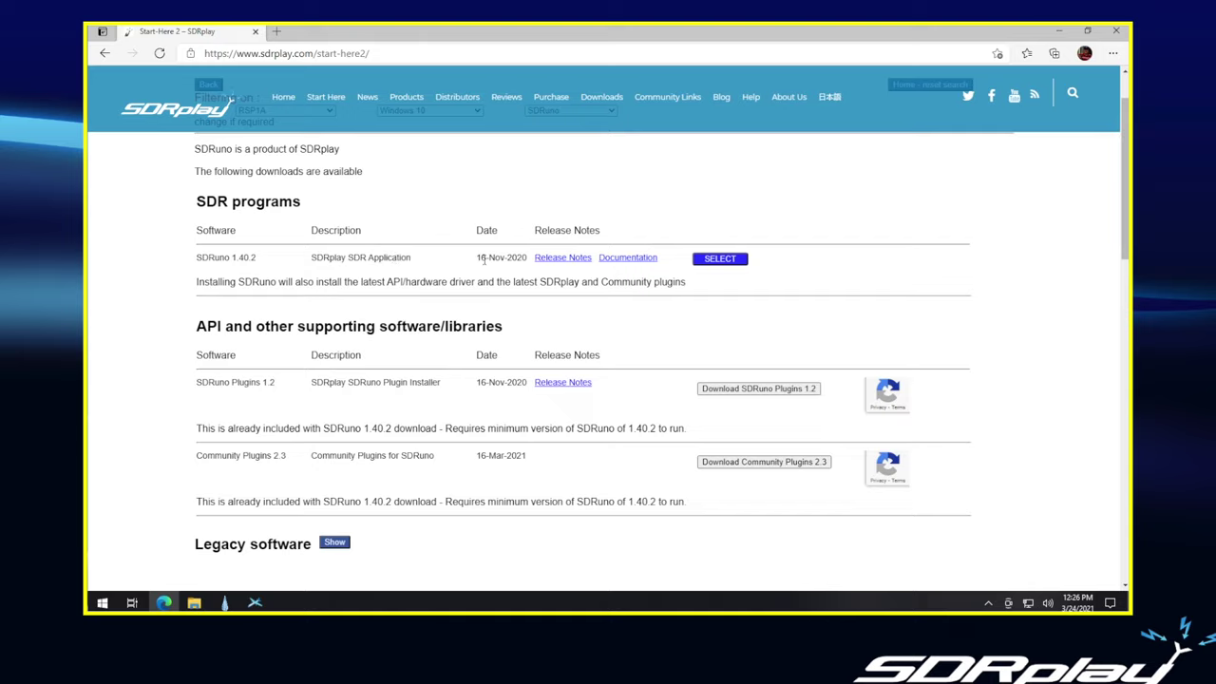
left_click(724, 259)
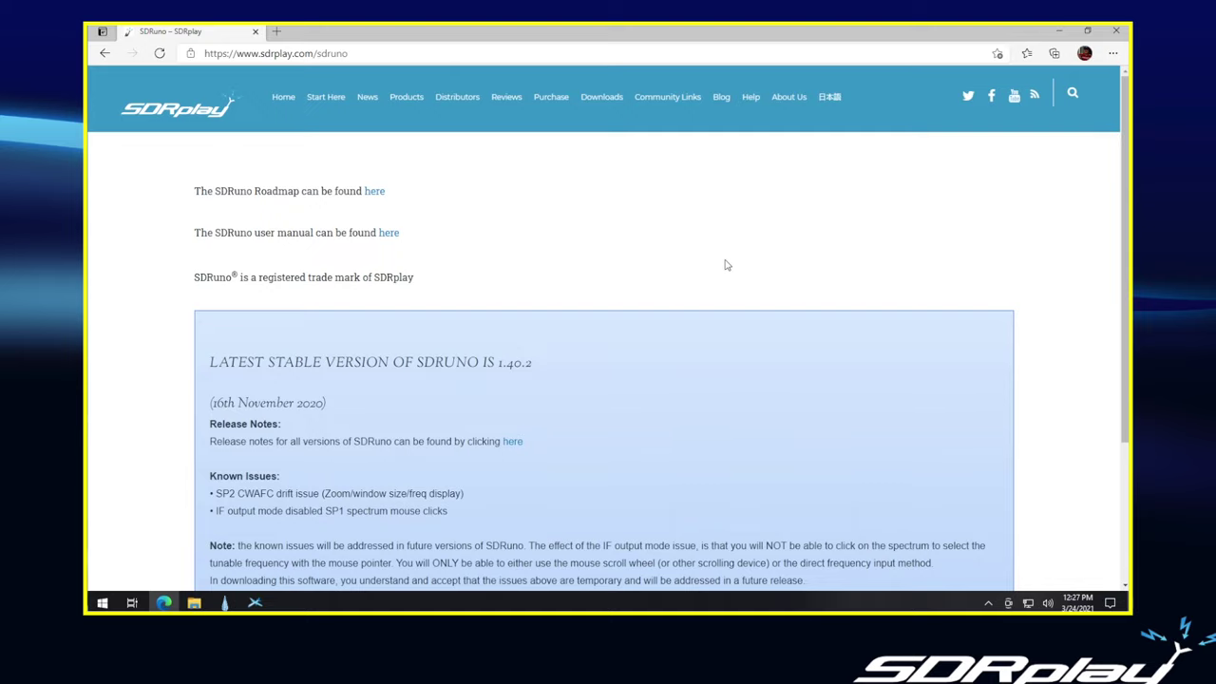
scroll(725, 265, "down", 3)
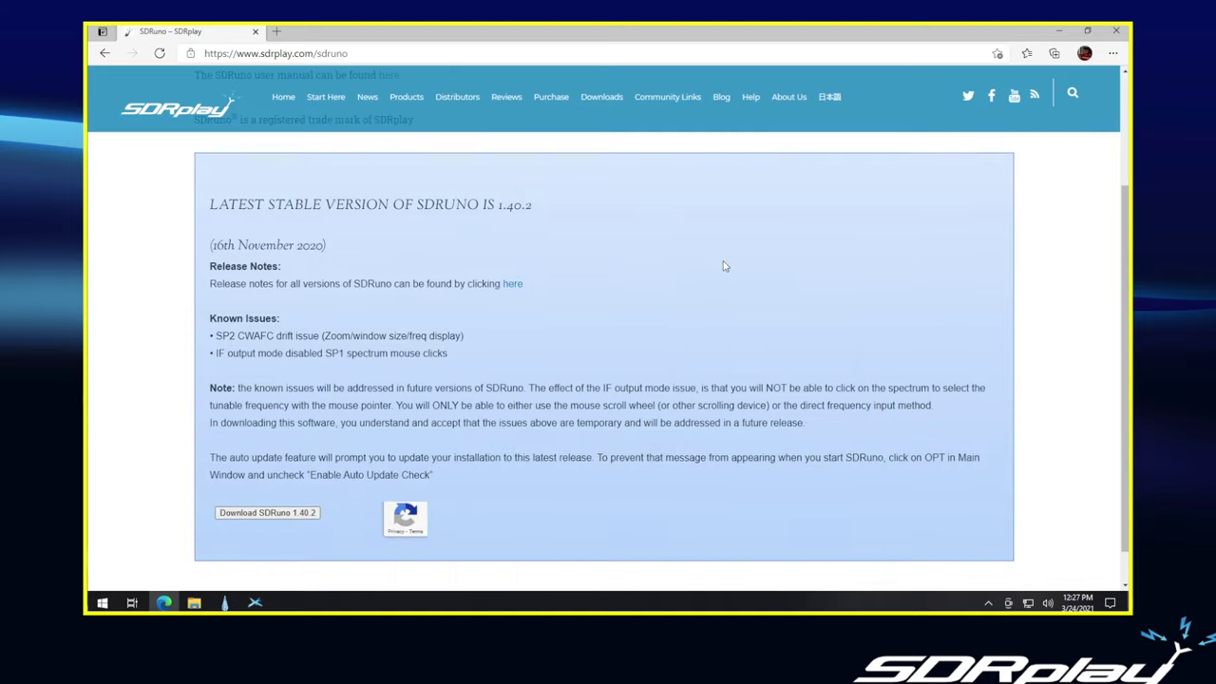
left_click(269, 512)
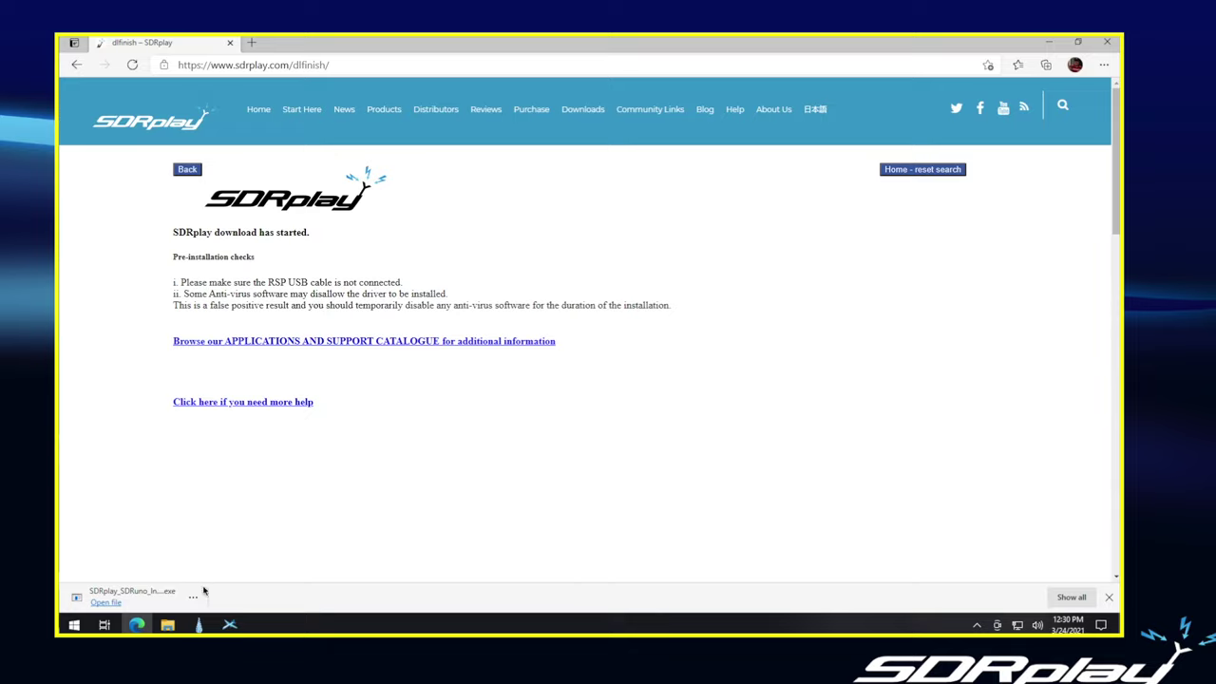
- Open the downloaded SDRuno installer once the download finishes
left_click(104, 606)
- Launch the SDRuno 1.40.2 installer, approve User Account Control, and accept the licence agreement
left_click(106, 604)
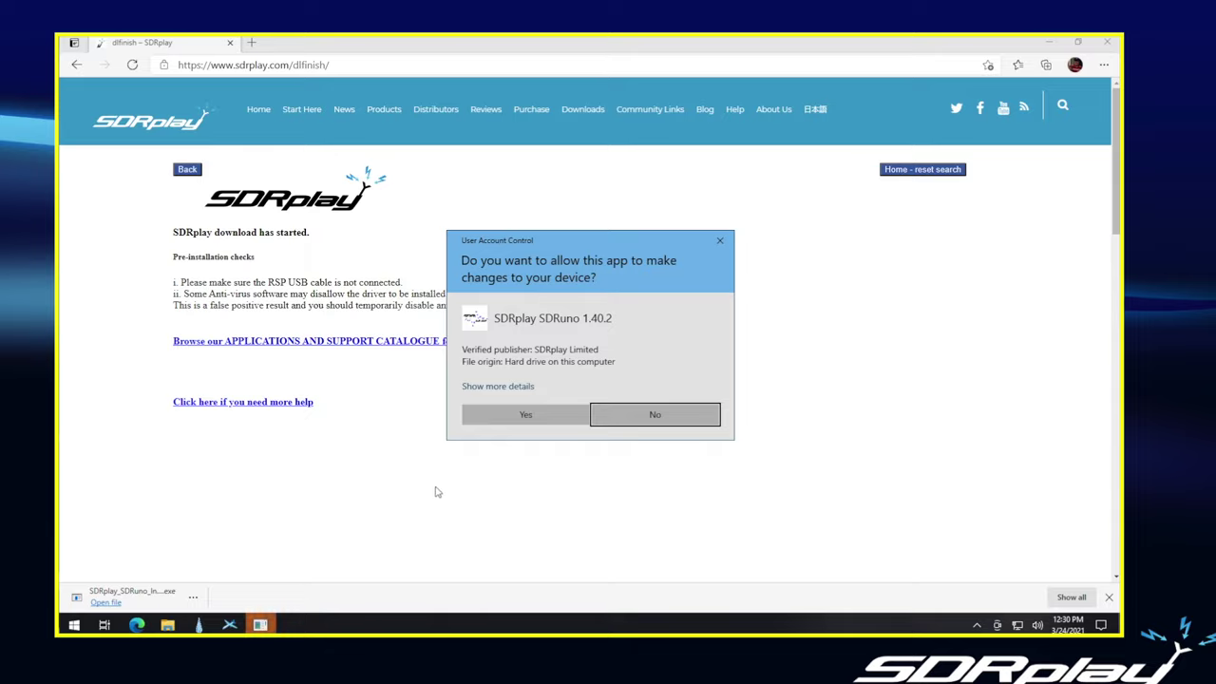
left_click(523, 415)
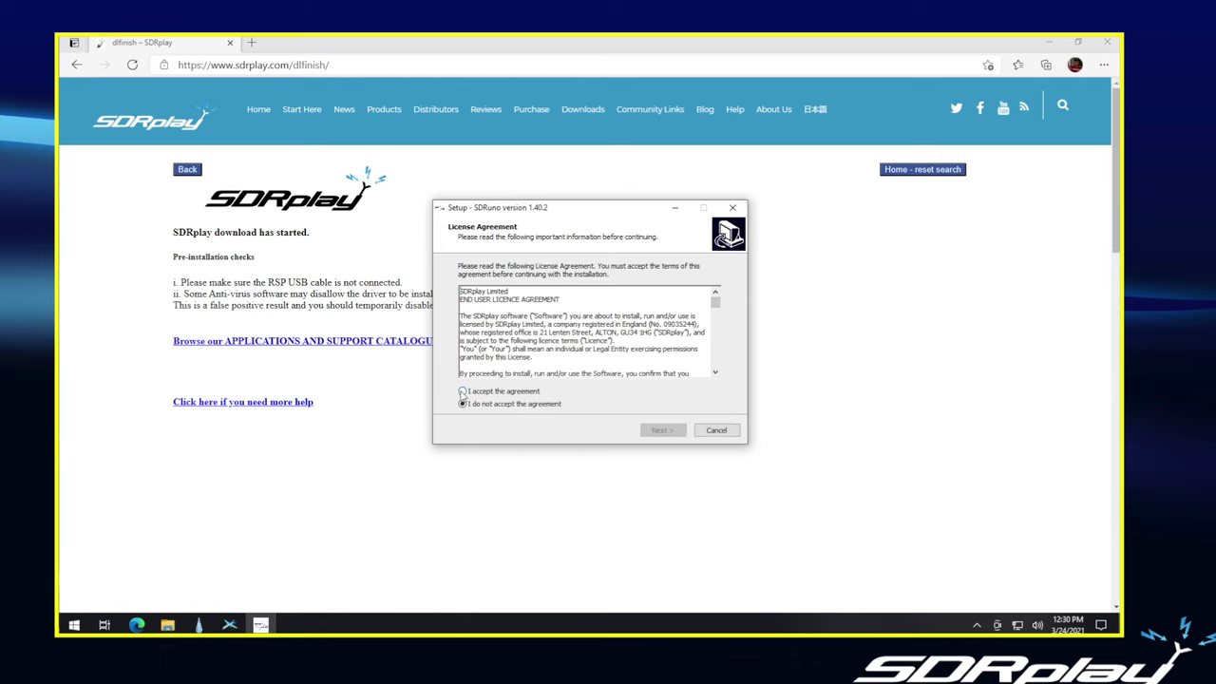
left_click(462, 393)
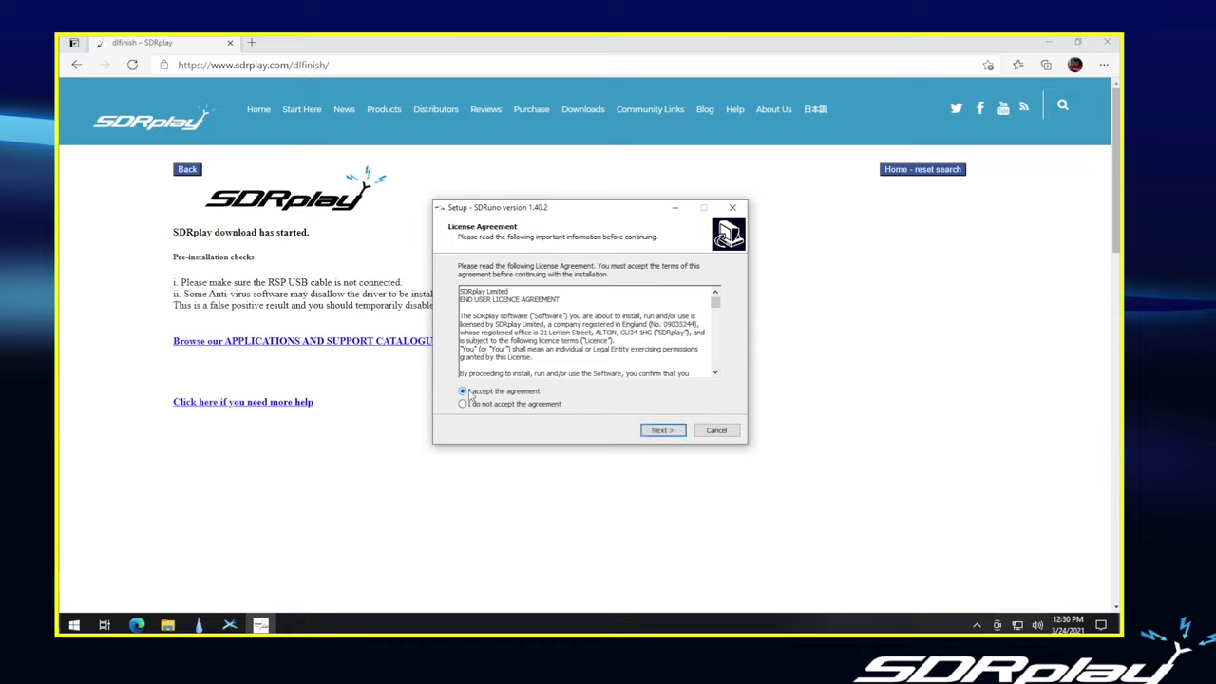
- Install SDRuno with default folder, full components, default Start Menu folder and desktop shortcut
left_click(659, 430)
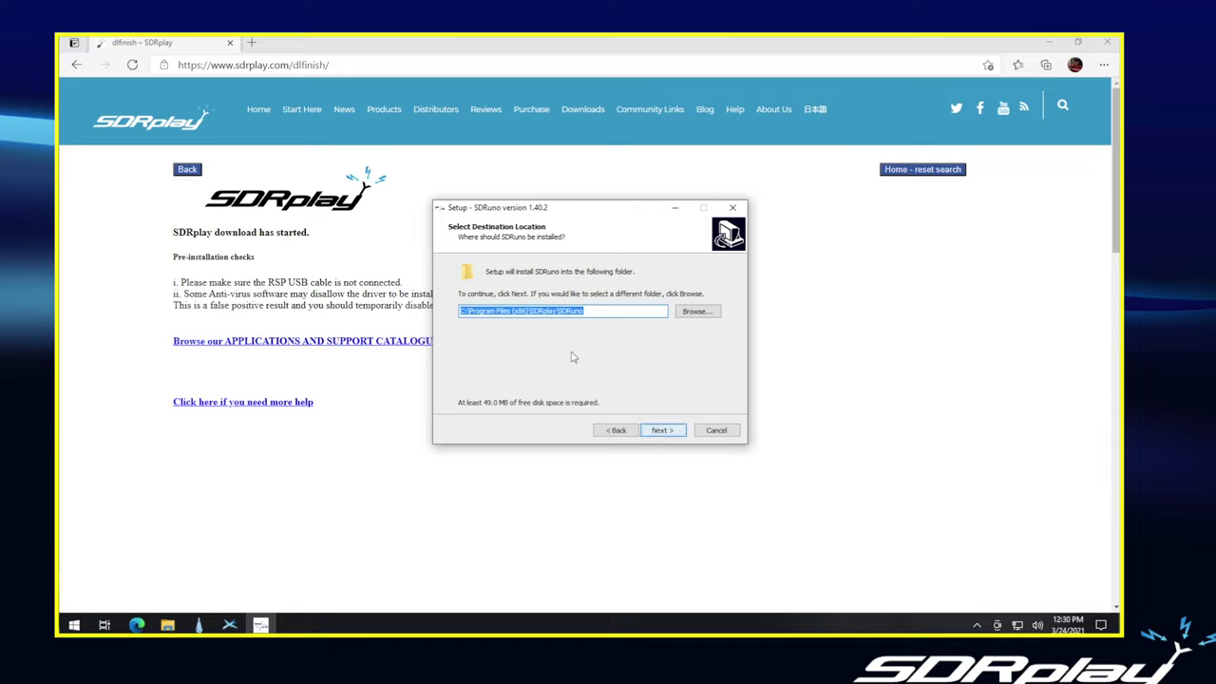
left_click(654, 431)
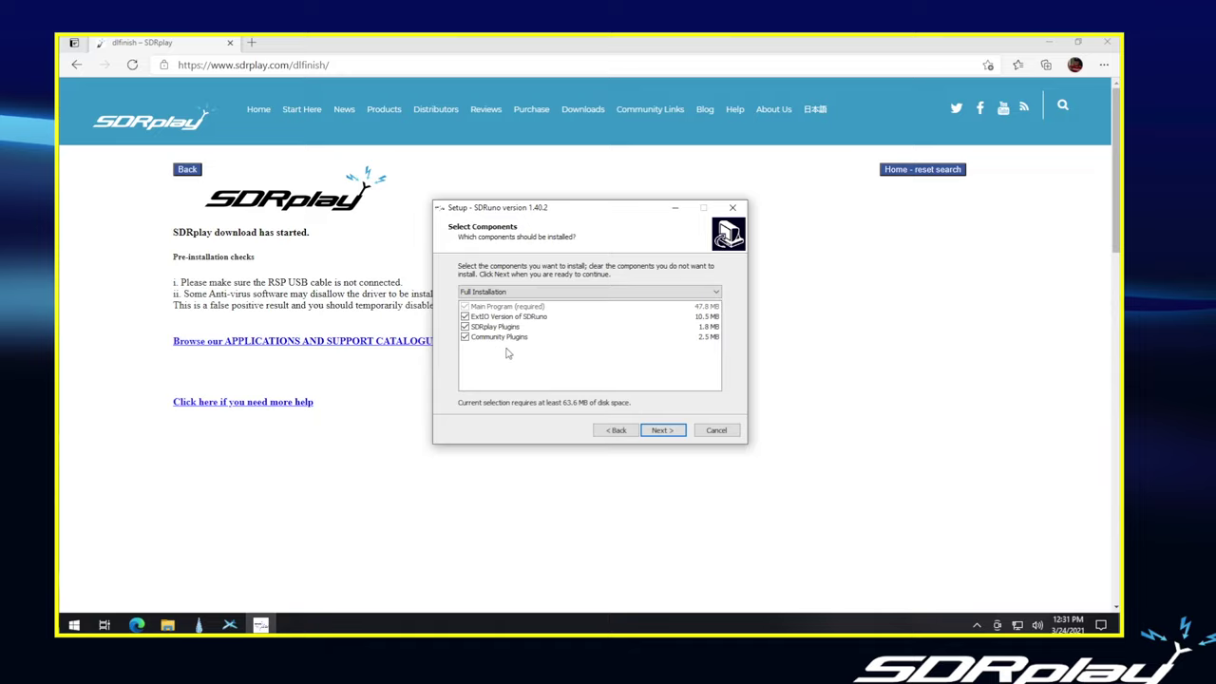
left_click(659, 430)
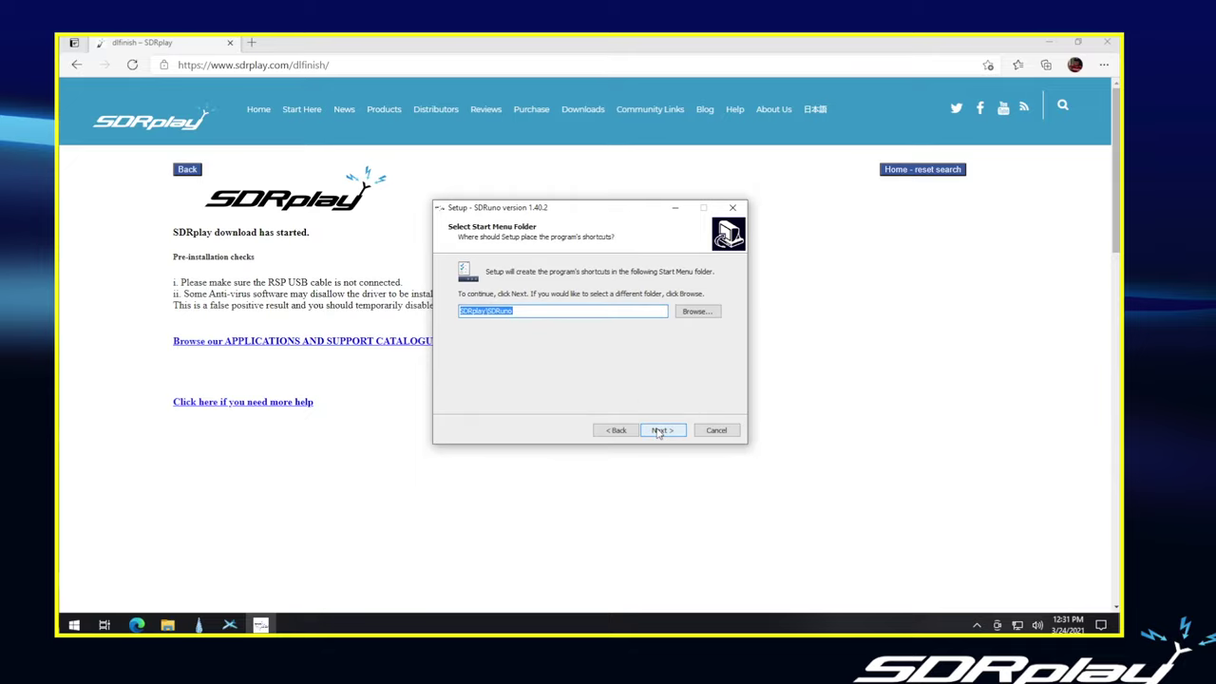
left_click(662, 433)
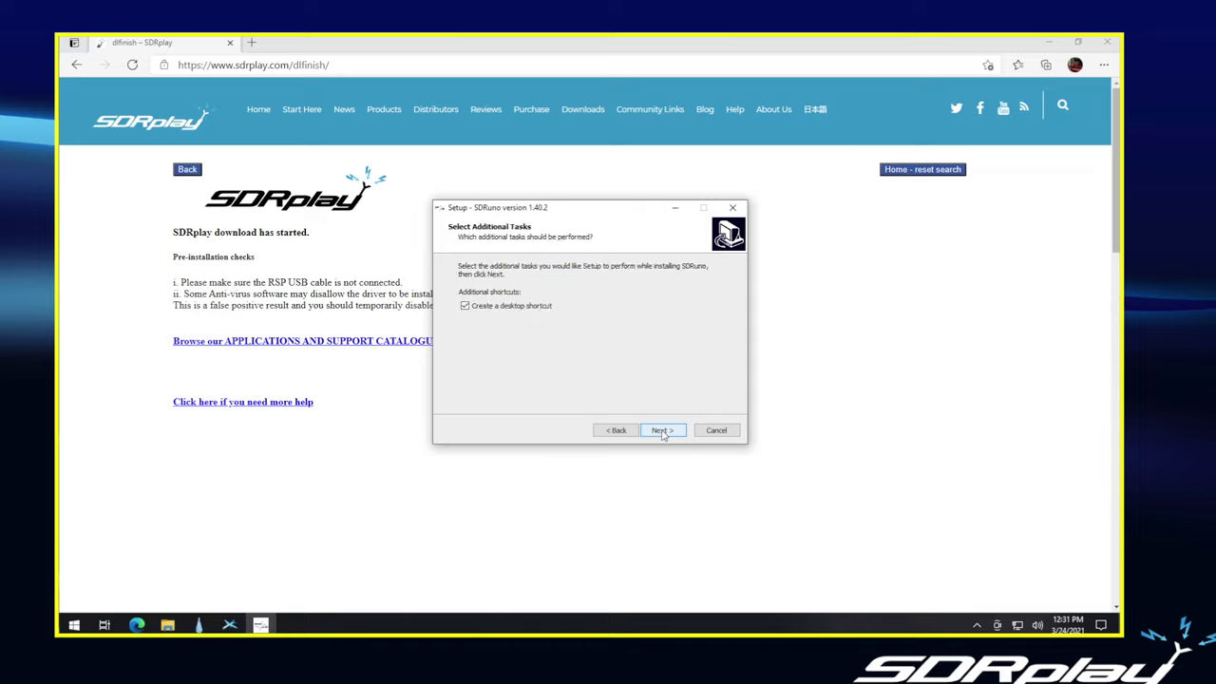
left_click(663, 432)
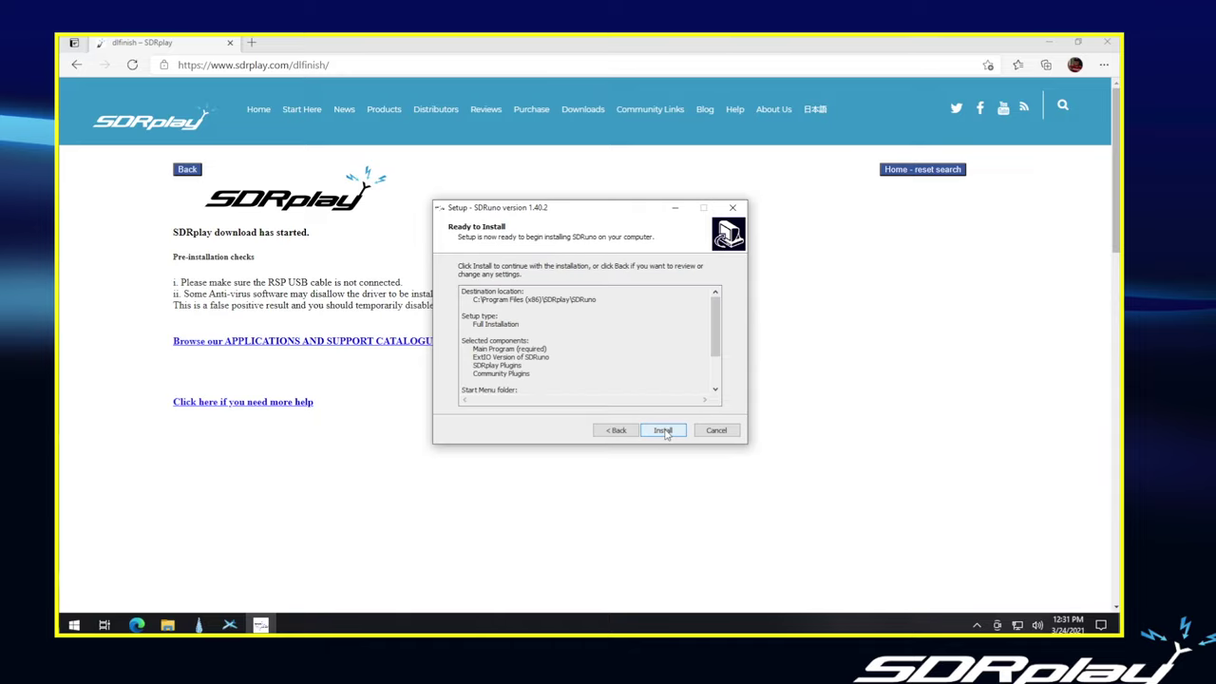
left_click(664, 431)
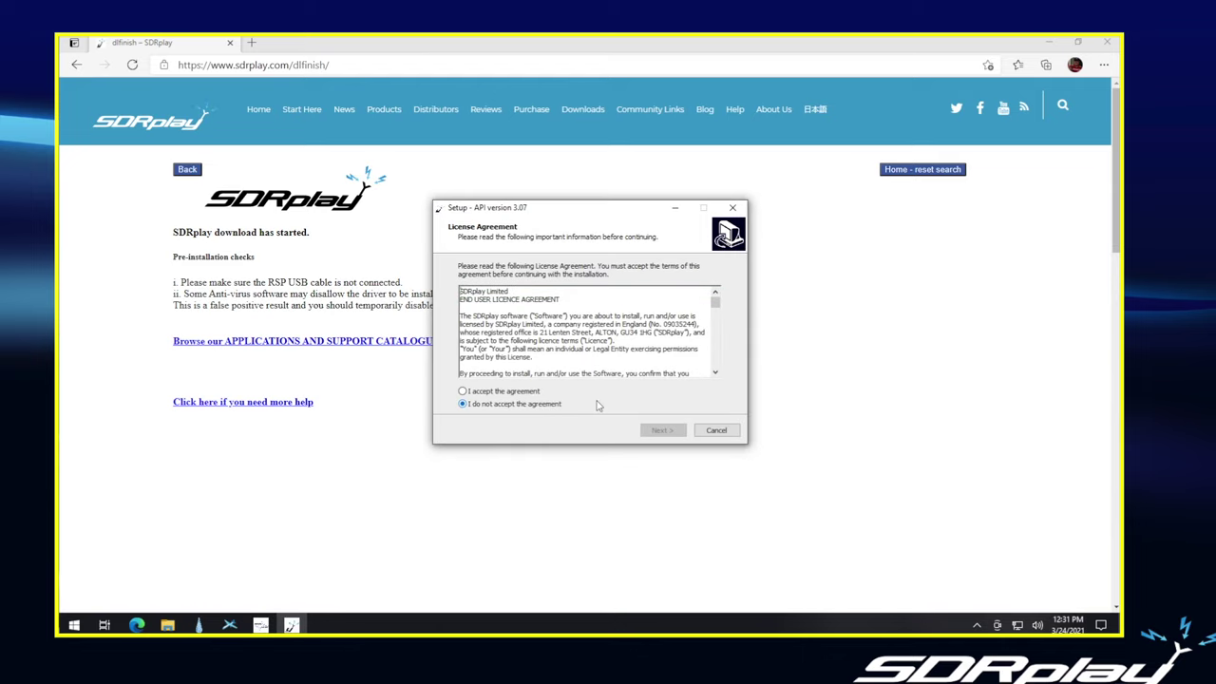
- Accept the API 3.07 licence, keep C:\Program Files\SDRplay and SDRplay\API shortcuts, and install
left_click(513, 392)
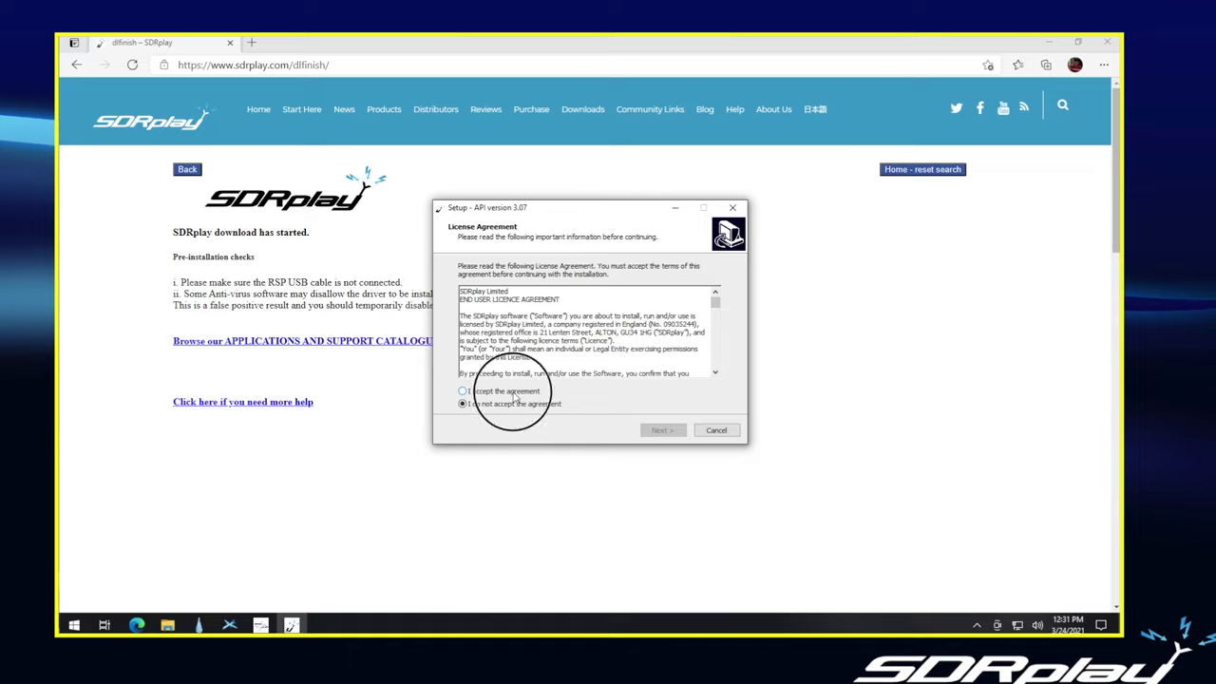
left_click(662, 431)
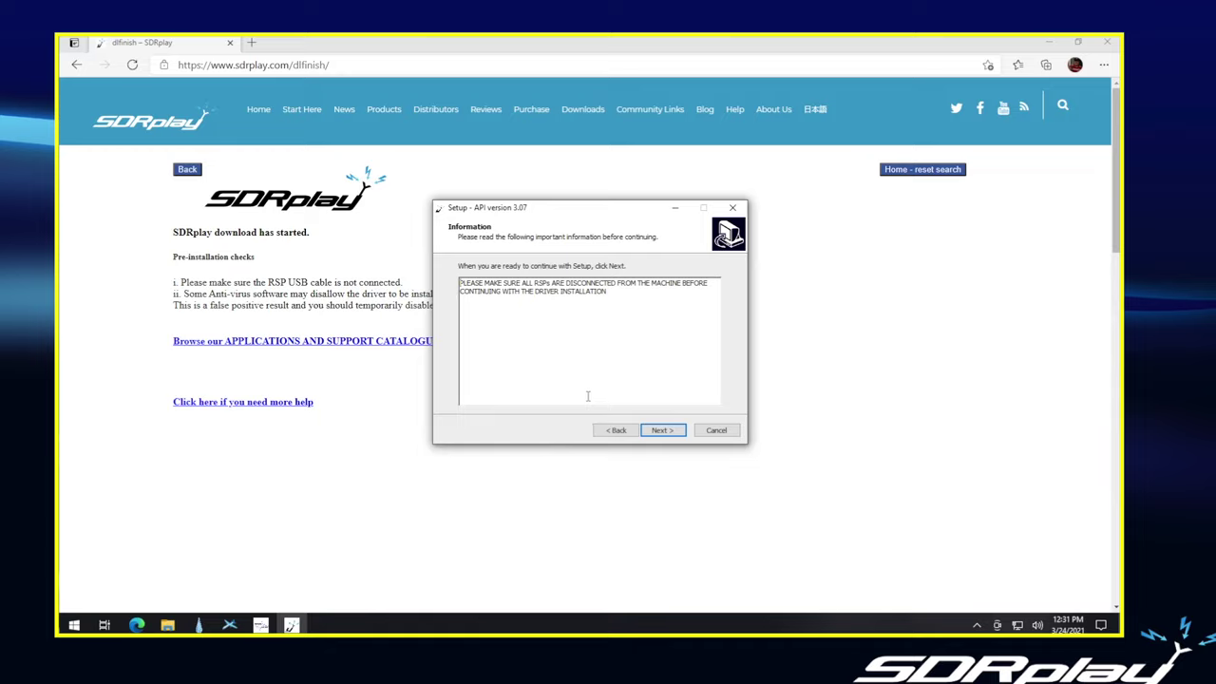
left_click(661, 432)
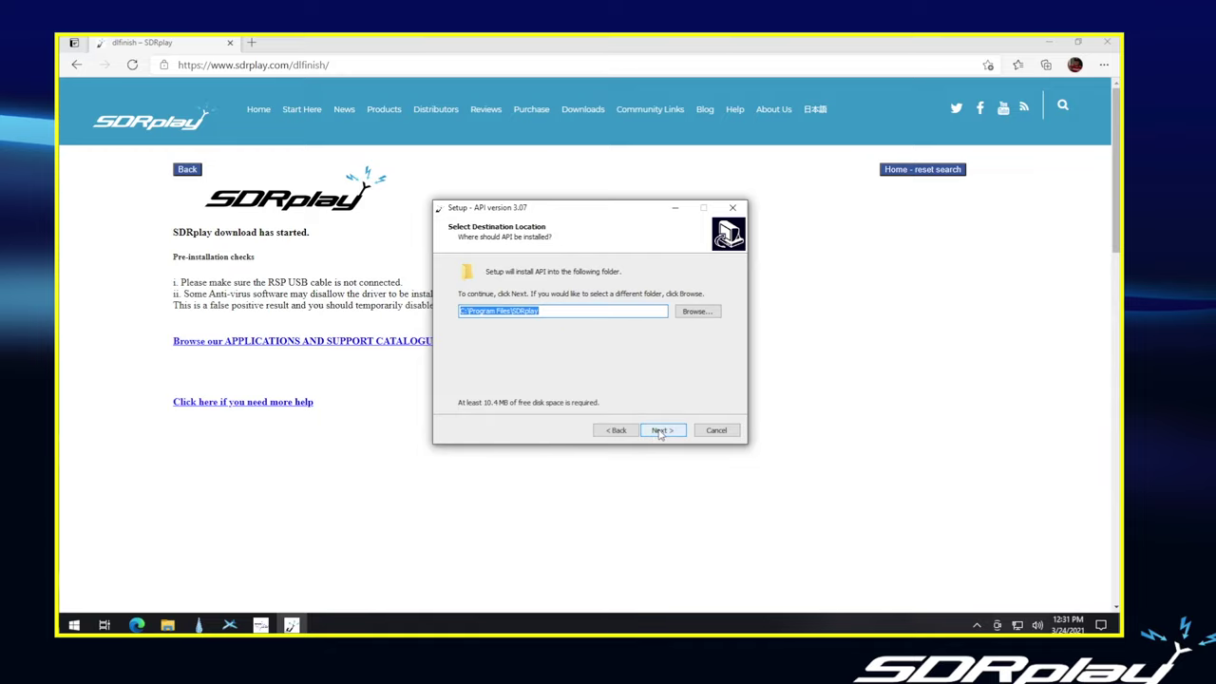
left_click(660, 432)
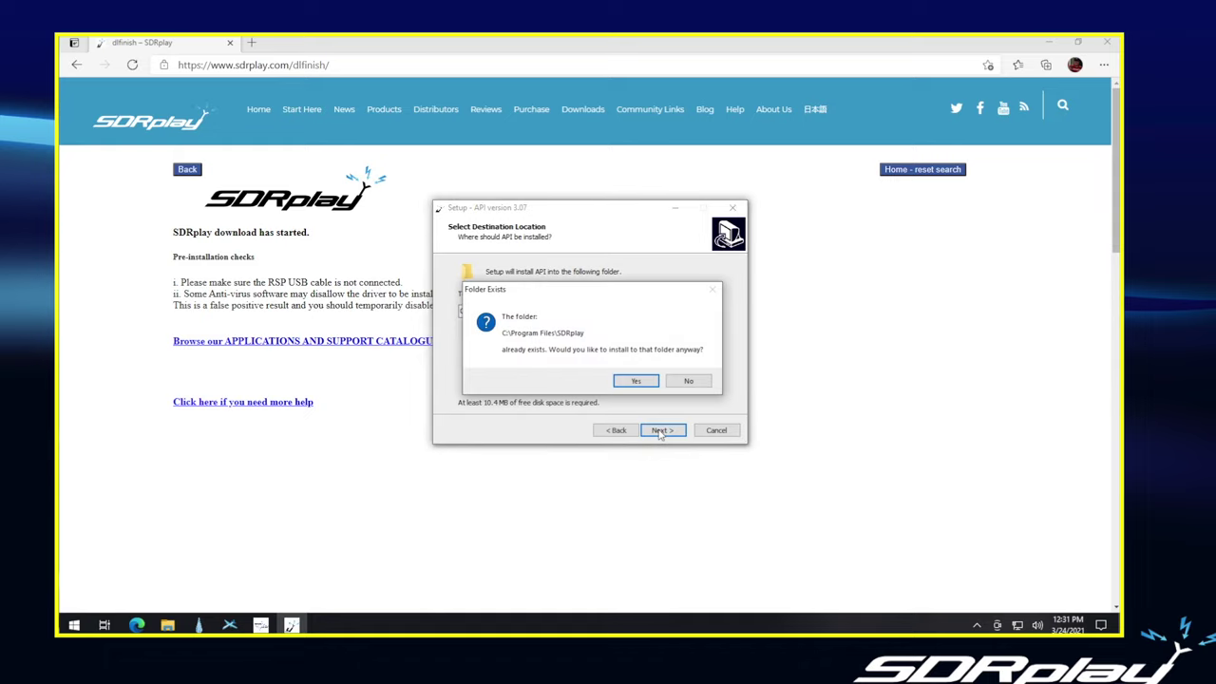
left_click(630, 382)
left_click(630, 382)
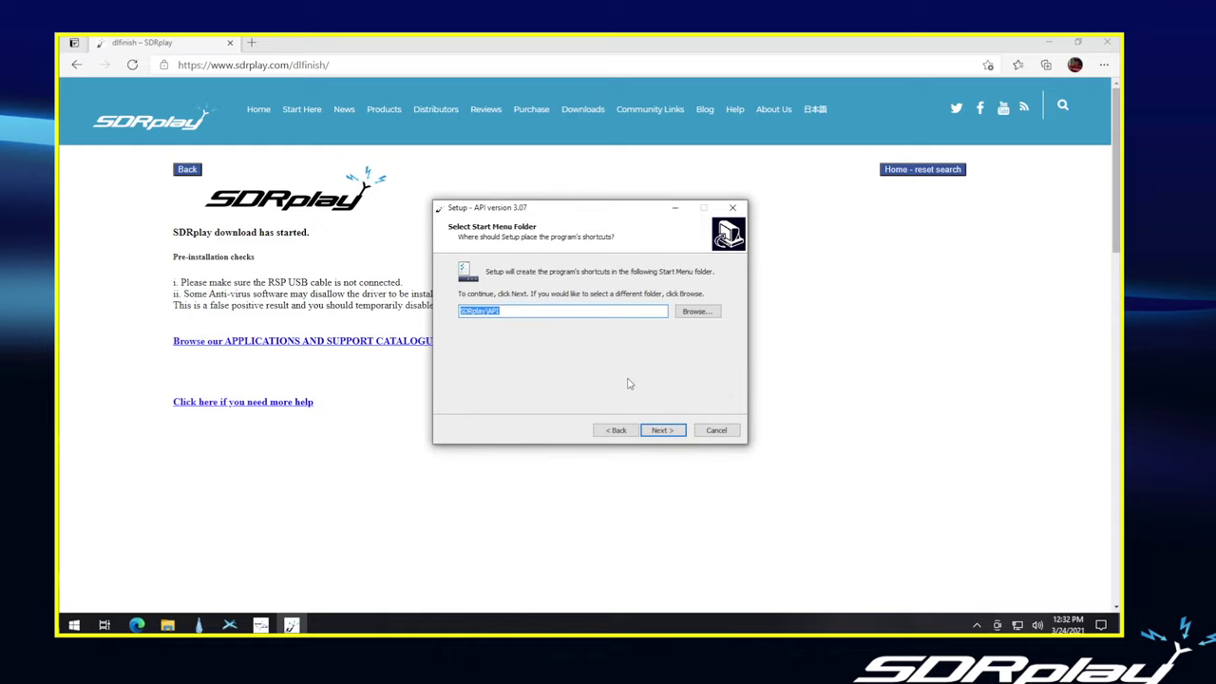
left_click(661, 430)
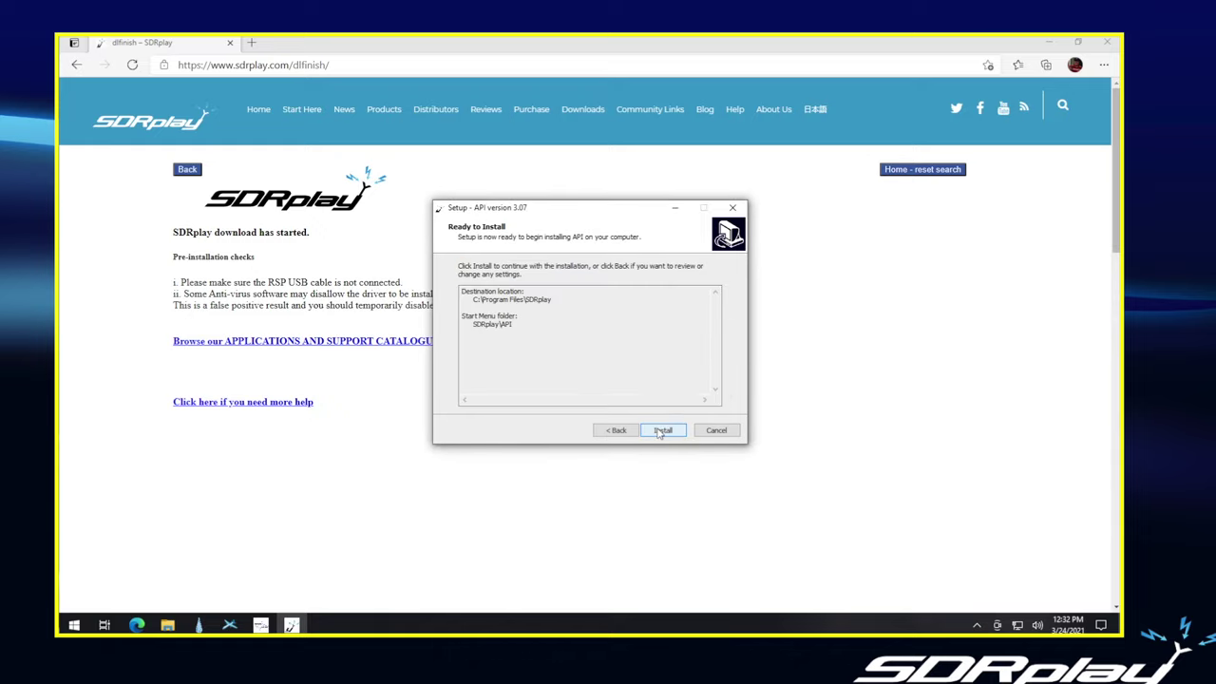
left_click(660, 431)
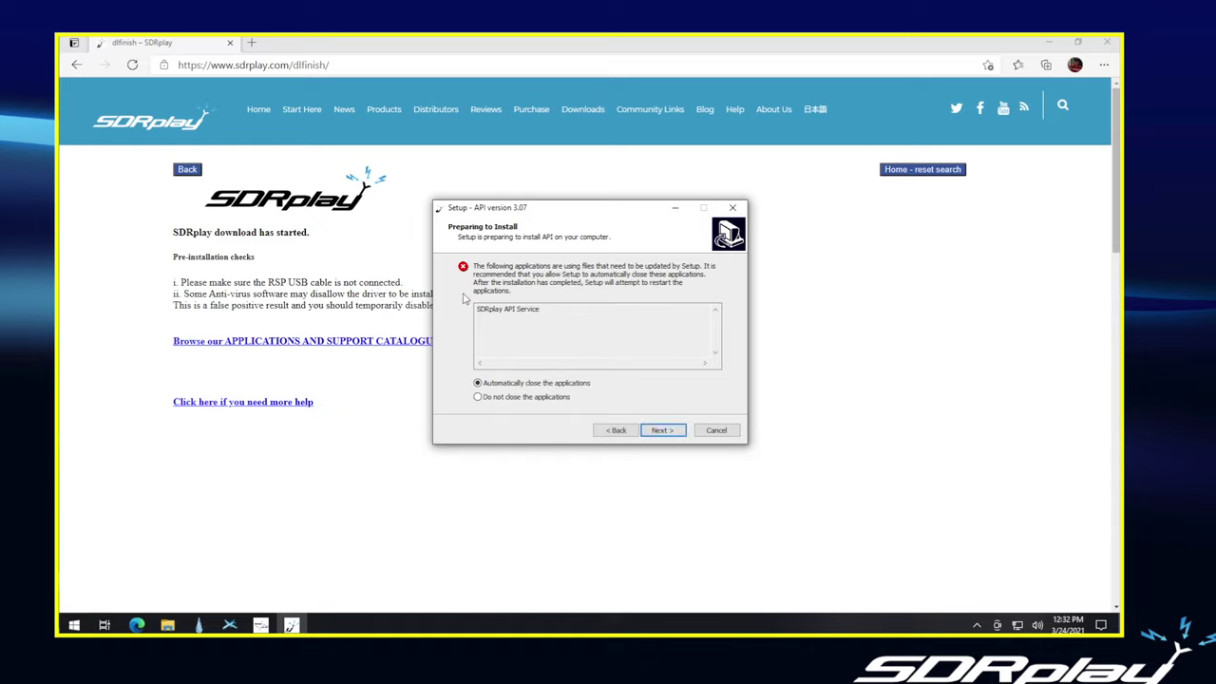
- Let setup close running applications, finish installing API 3.07, and close the API wizard
left_click(659, 431)
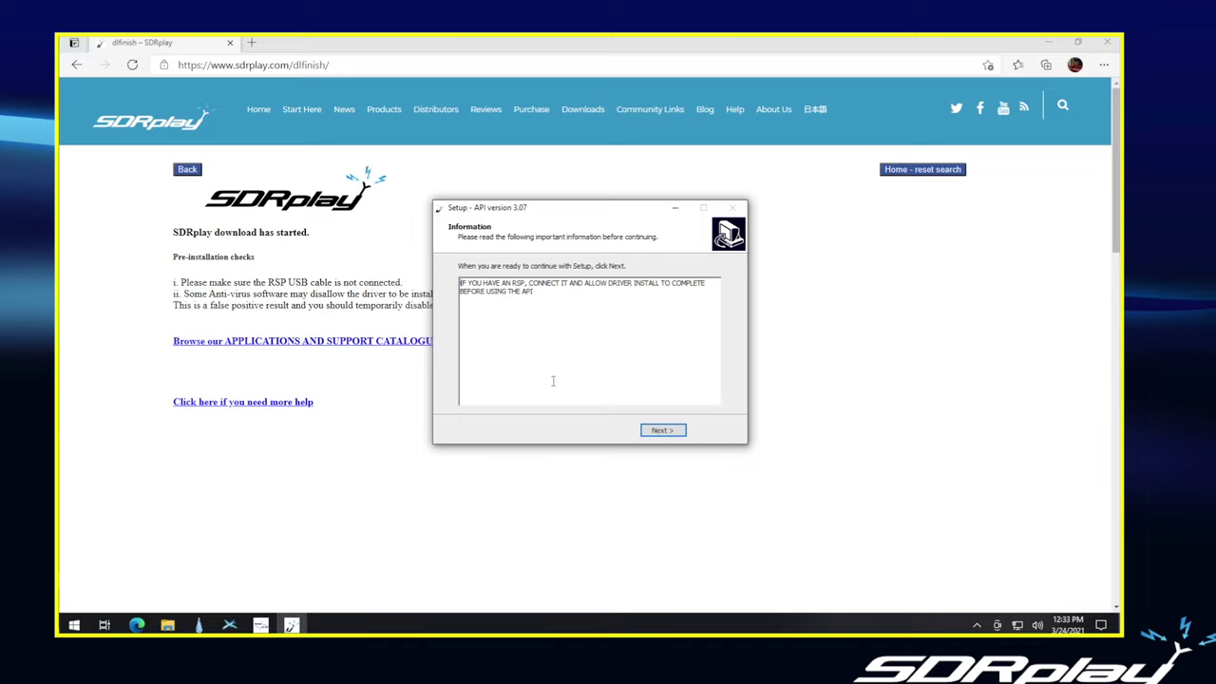
left_click(662, 430)
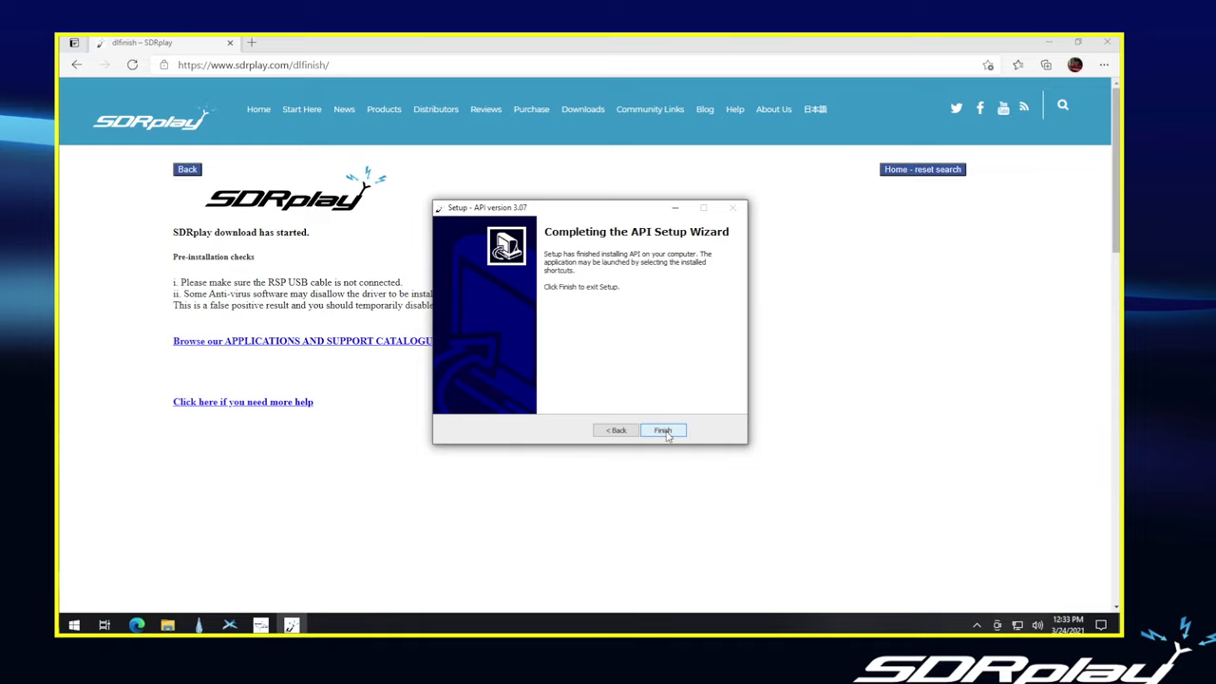
left_click(663, 431)
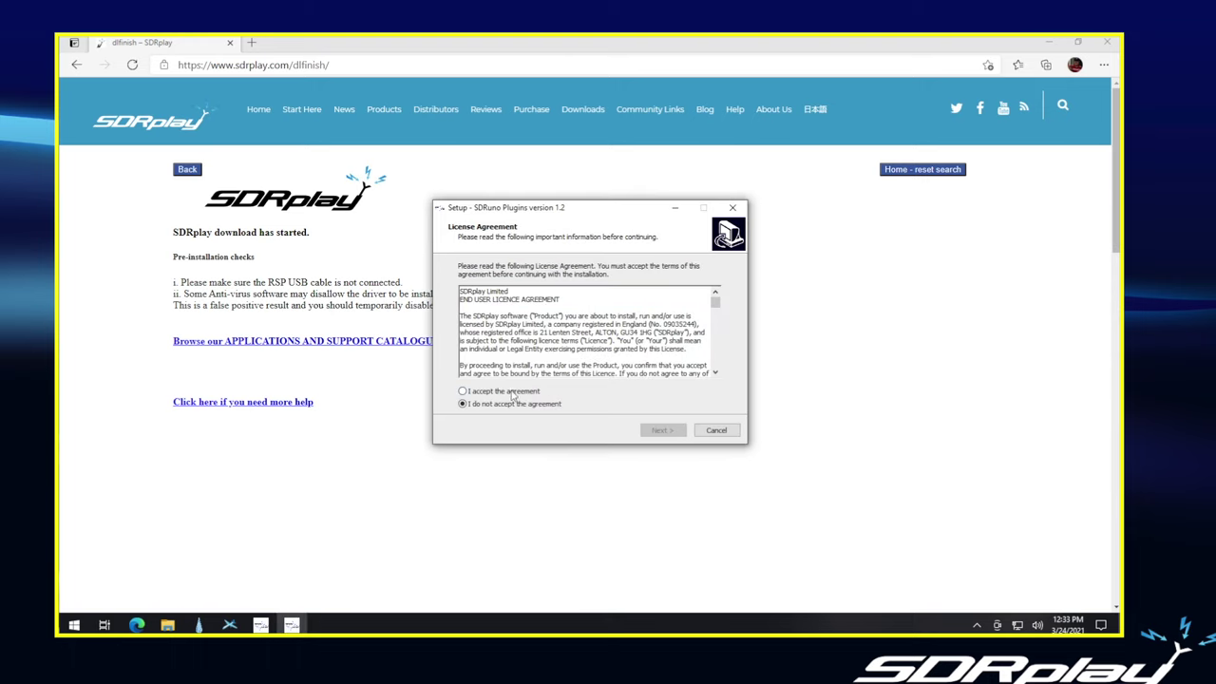
- Accept the SDRuno Plugins 1.2 licence, answer Yes to the DAB+ note, and install the plugins
left_click(513, 392)
left_click(665, 432)
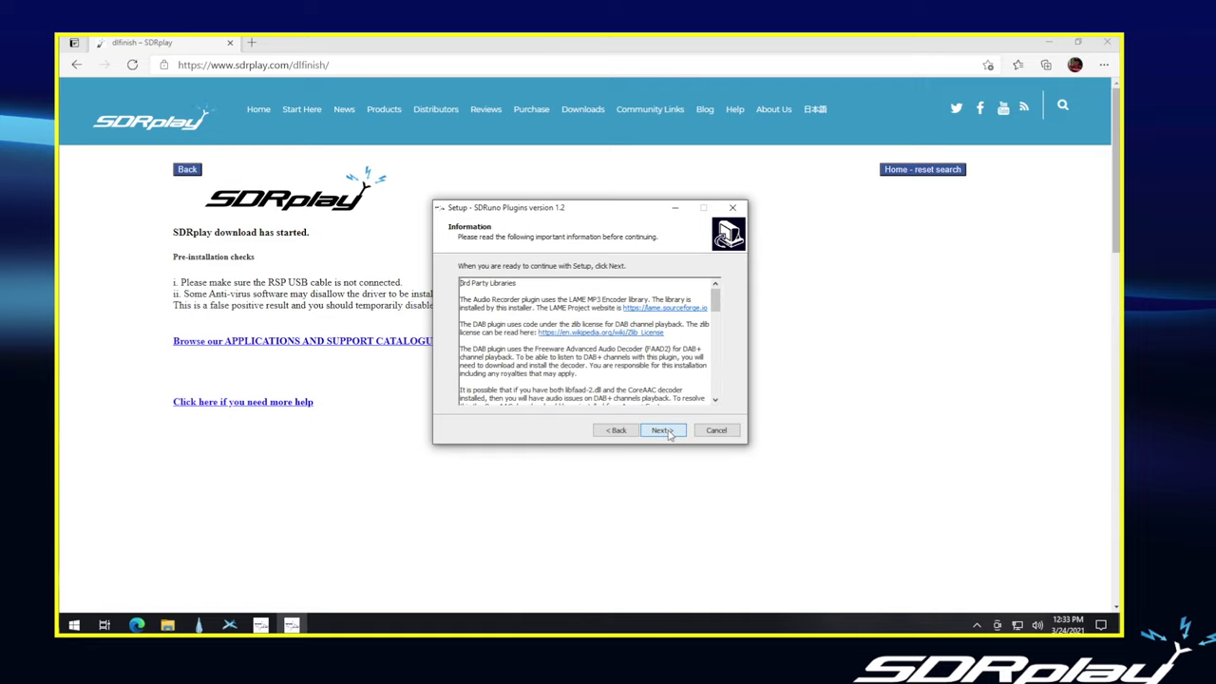
left_click(663, 431)
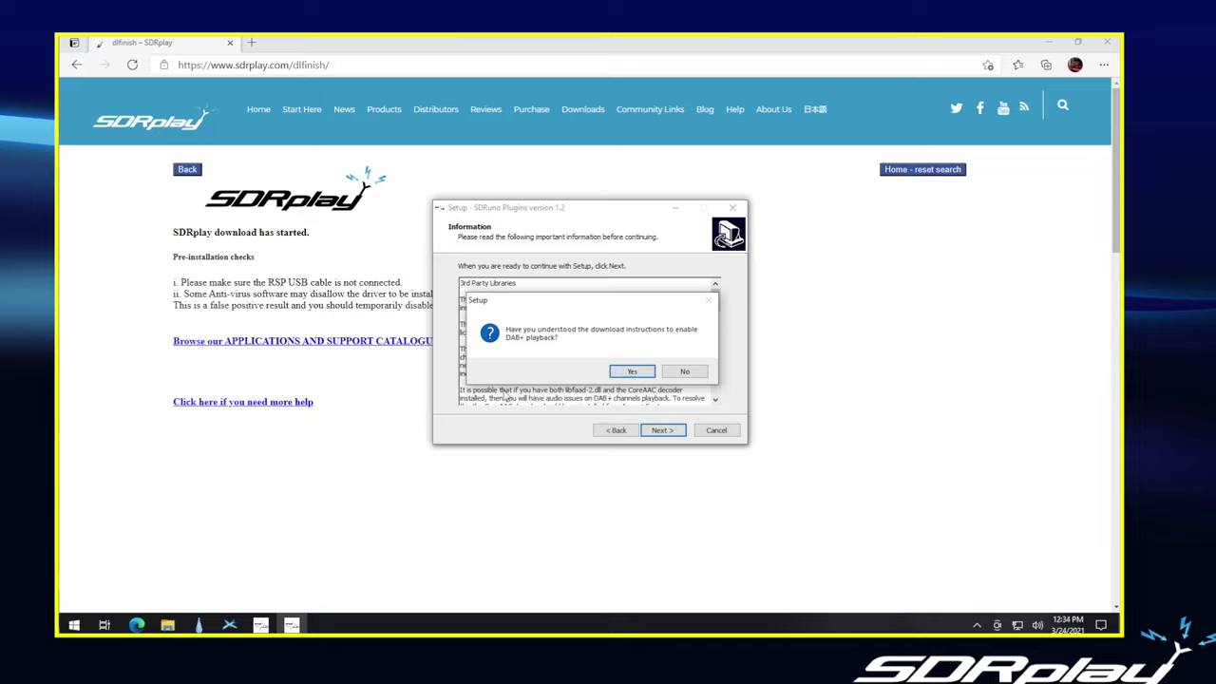
left_click(632, 372)
left_click(662, 431)
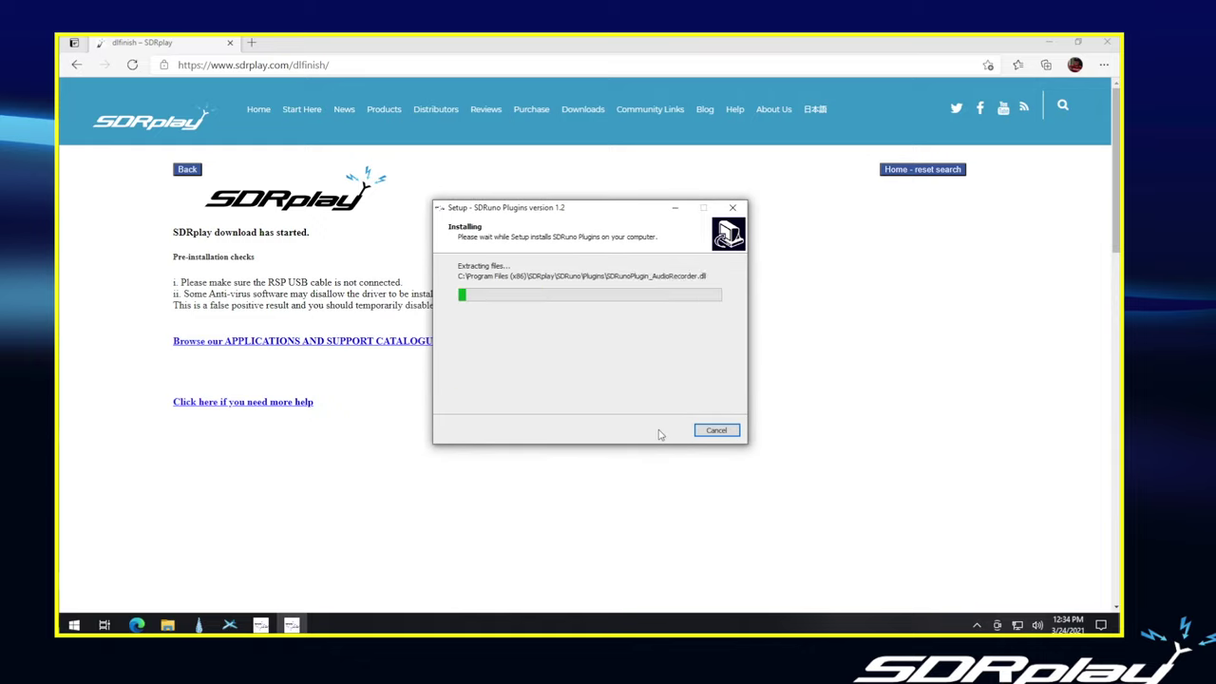
left_click(662, 430)
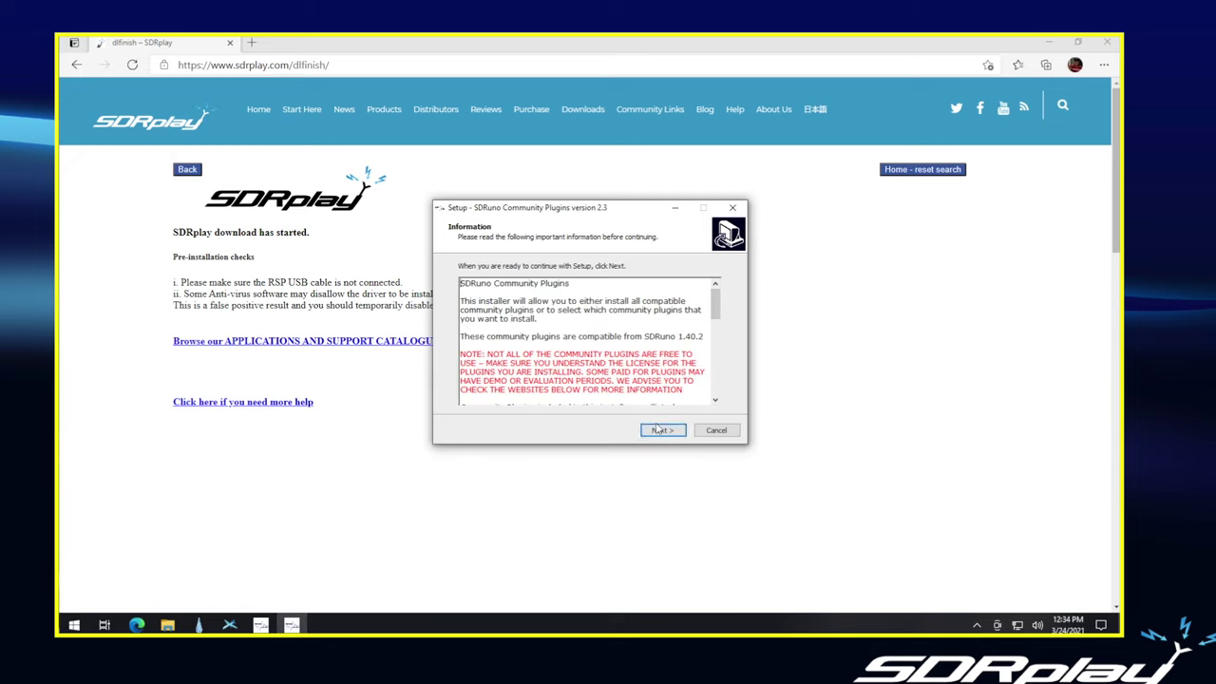
- Install all community plugins to the default folder, then finish the Community Plugins and SDRuno setups
left_click(665, 432)
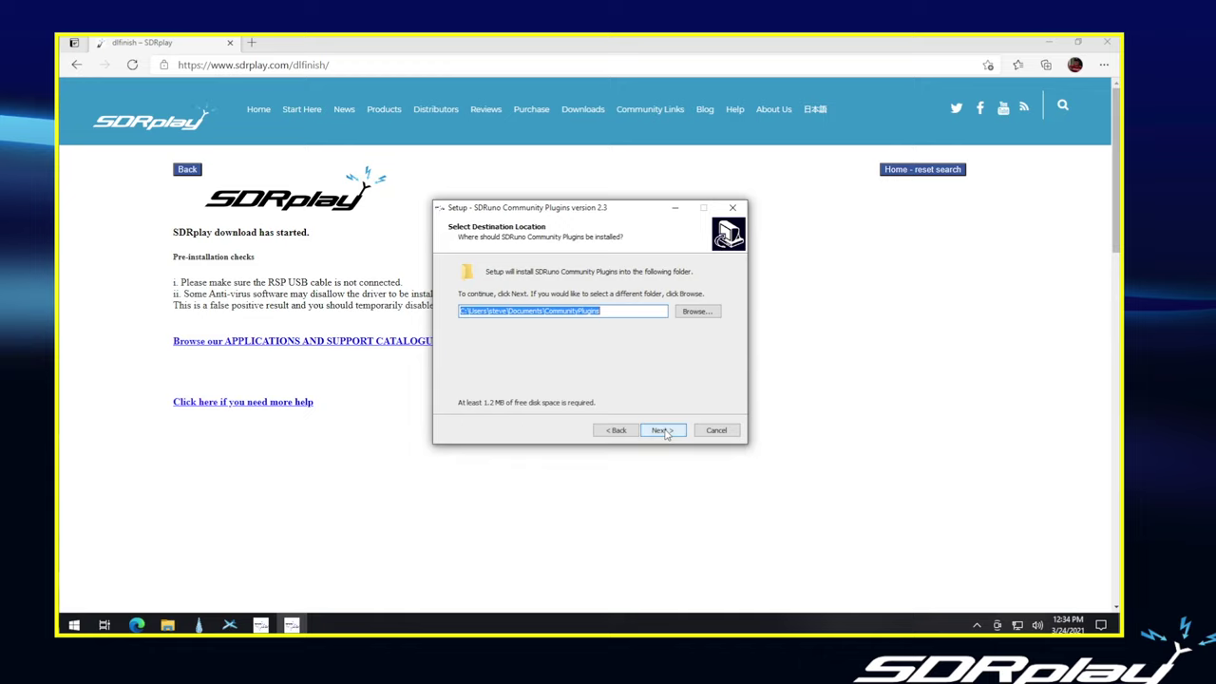
left_click(662, 430)
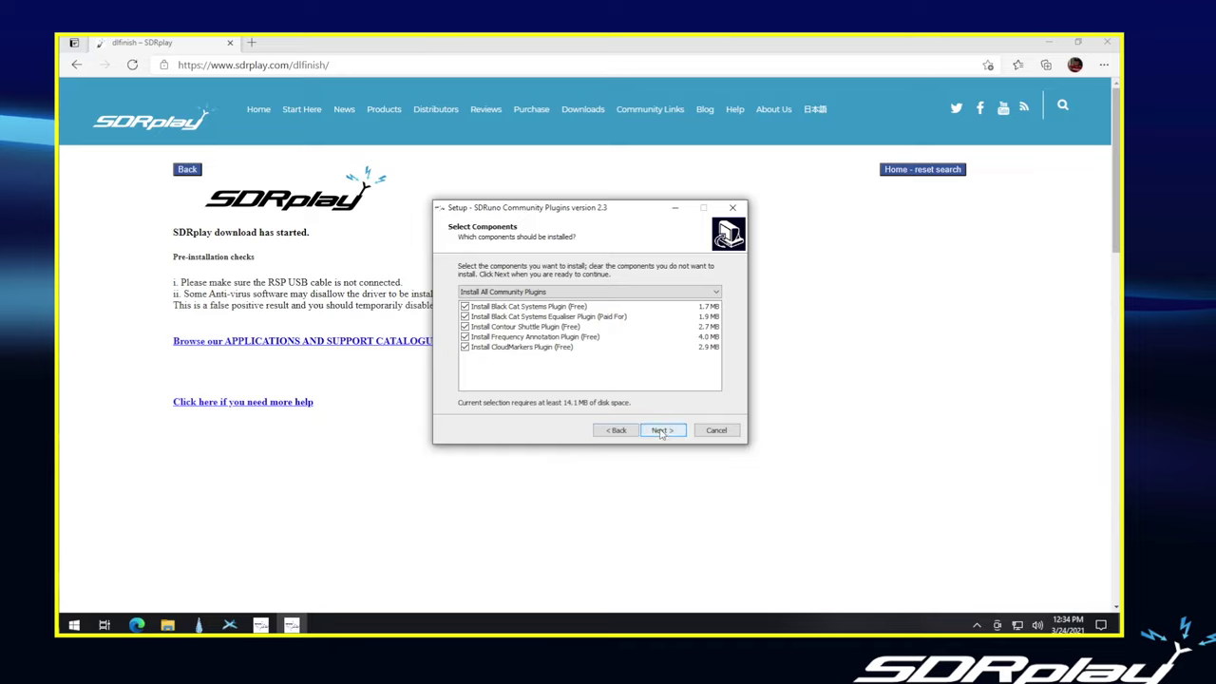
left_click(661, 432)
left_click(662, 431)
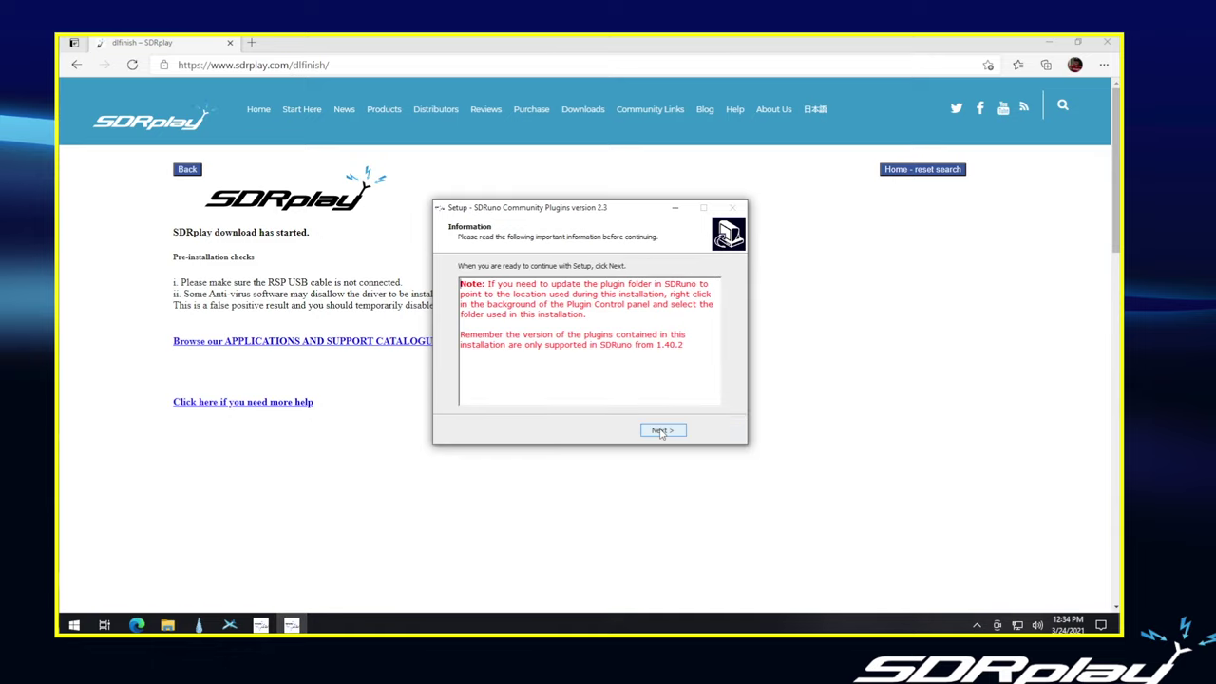
left_click(662, 433)
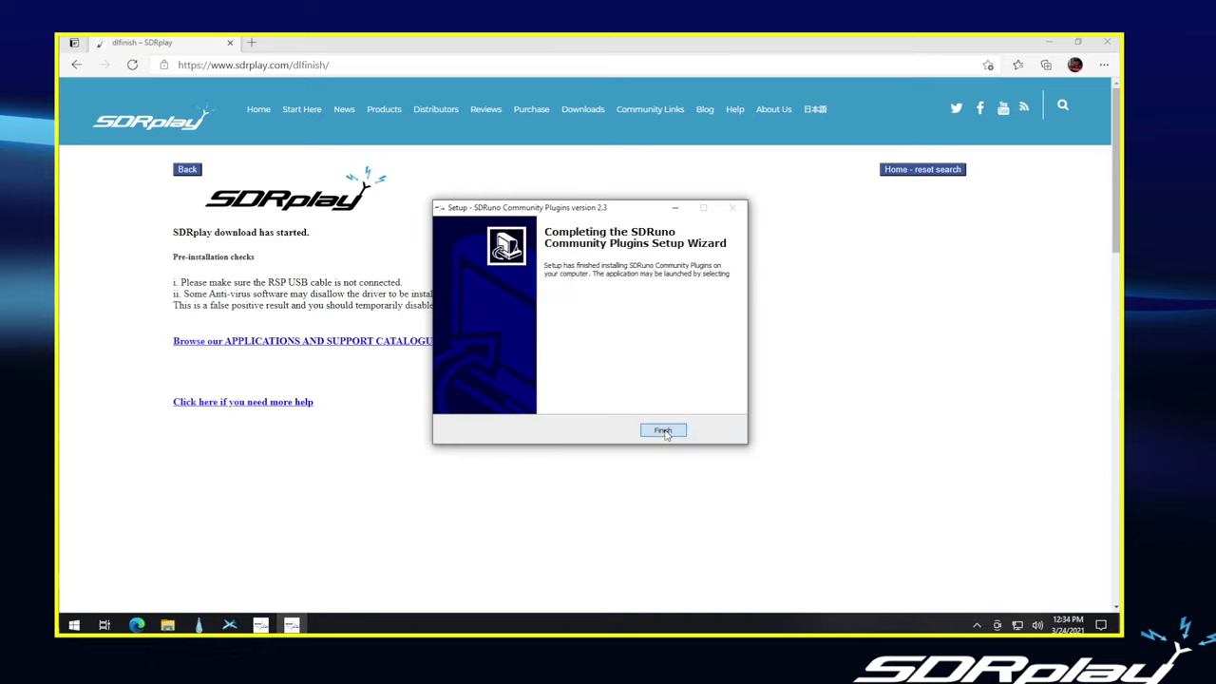
left_click(667, 432)
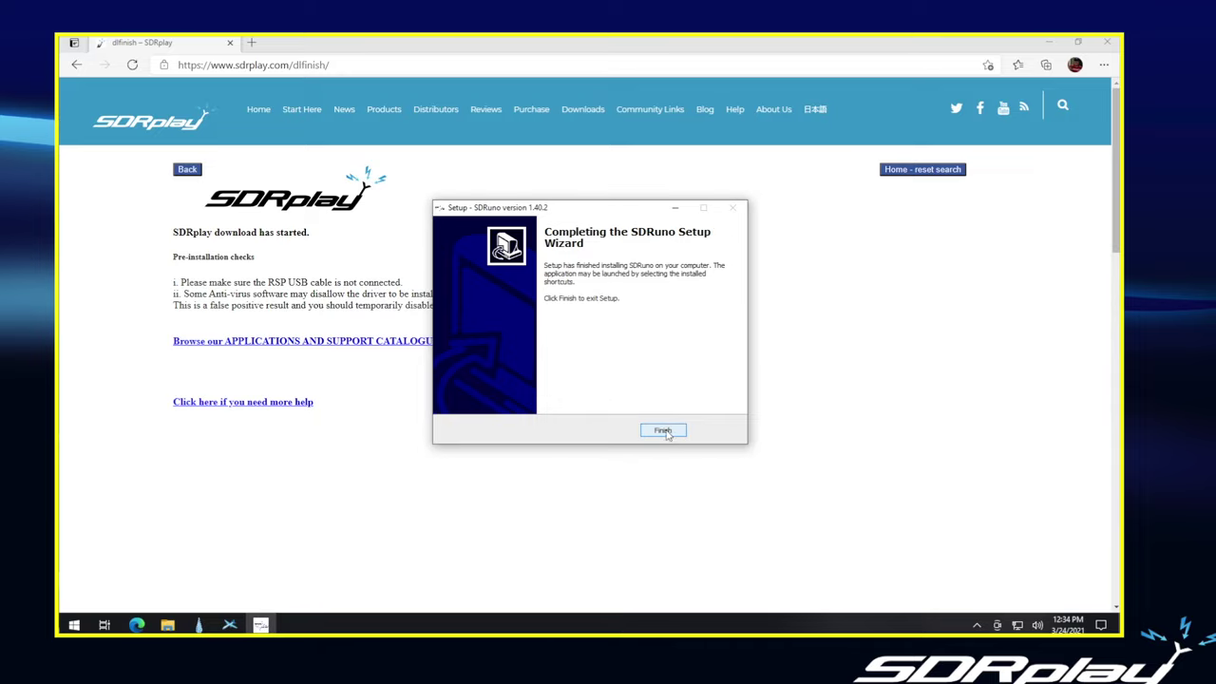
left_click(664, 432)
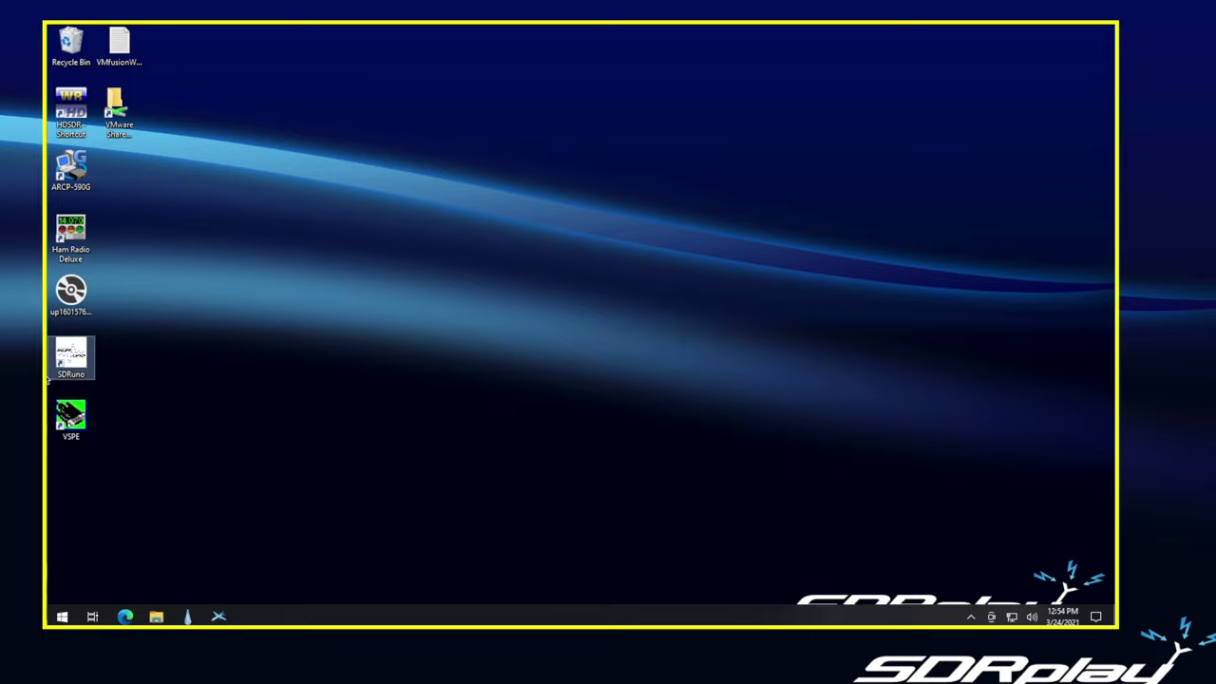
- Launch SDRuno from its desktop shortcut, opening its windows tuned to 3.500000 MHz
double_click(79, 363)
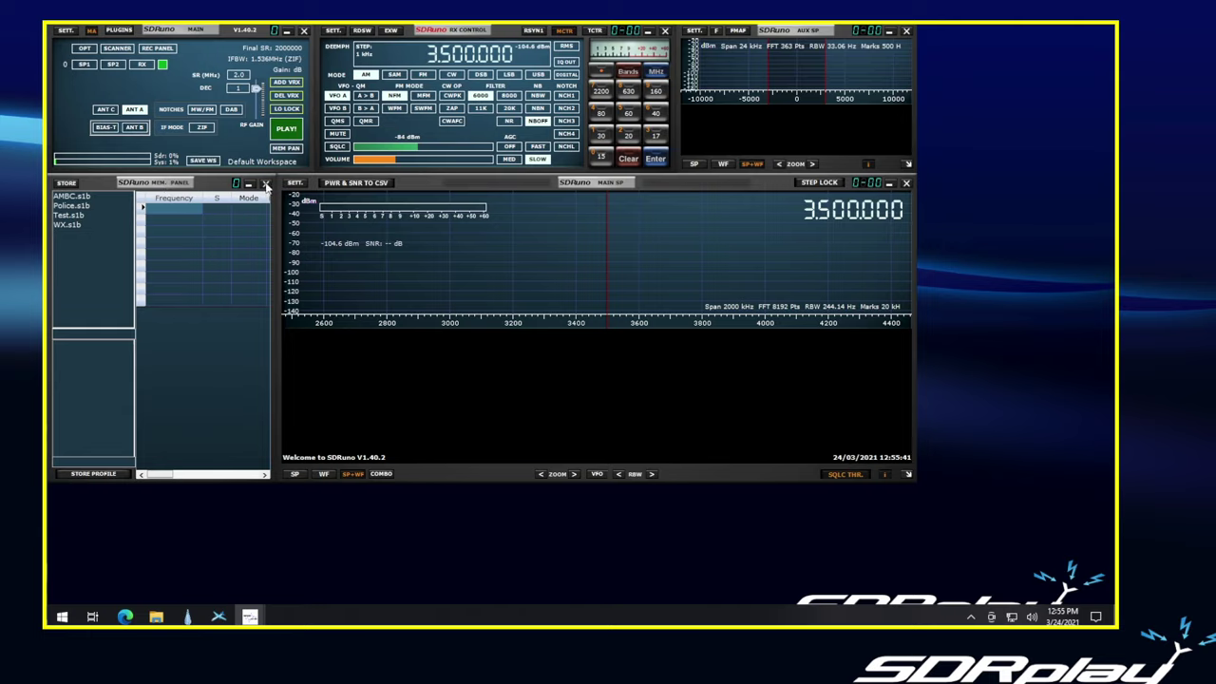
- Close the MEM. PANEL window in SDRuno
left_click(265, 183)
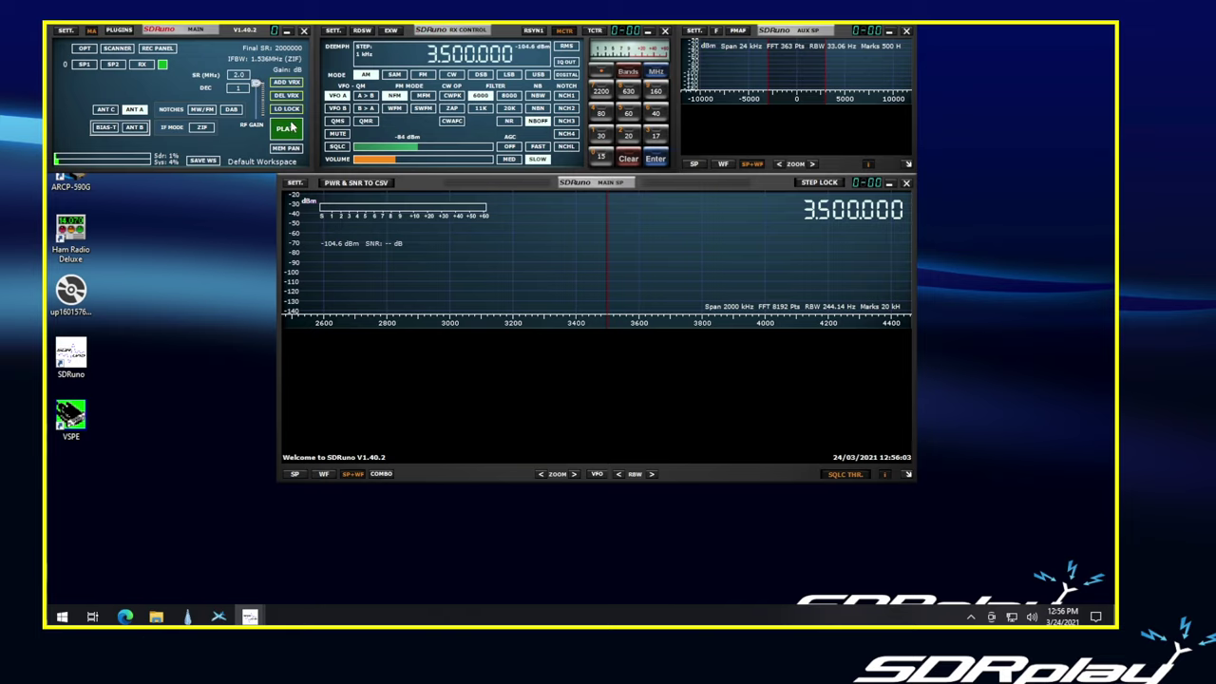
- Start the RSP with PLAY! for a live spectrum, then type 1000 as a new VFO frequency
left_click(289, 130)
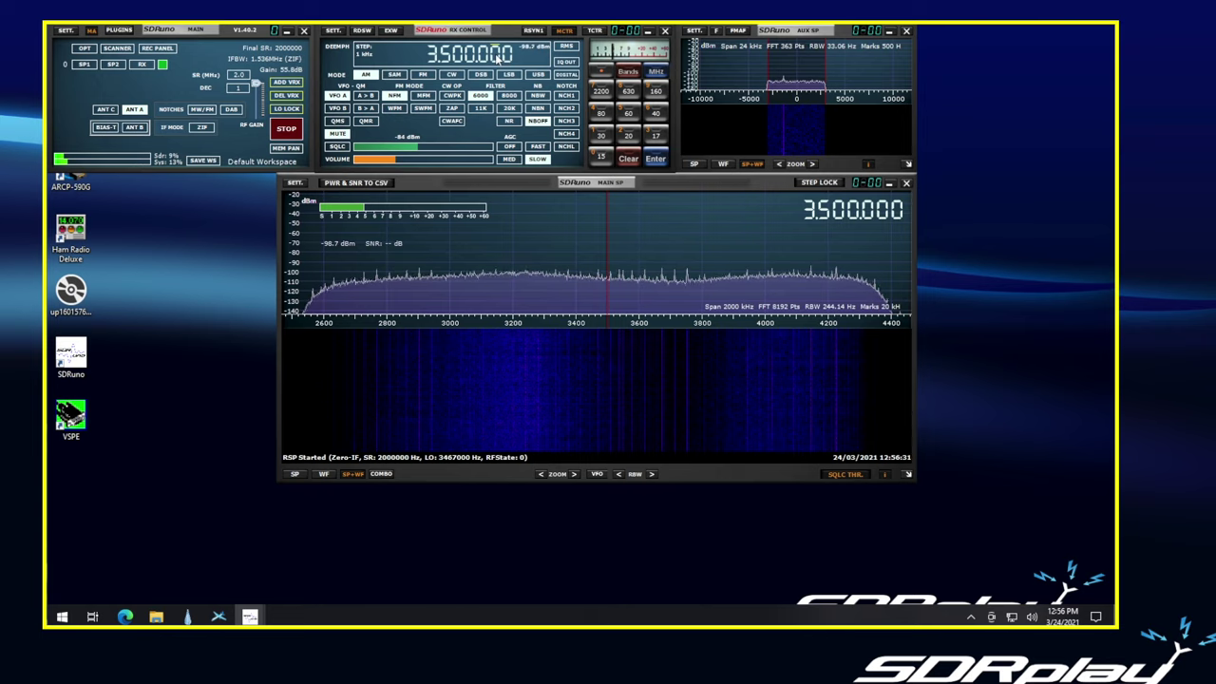
type("1000")
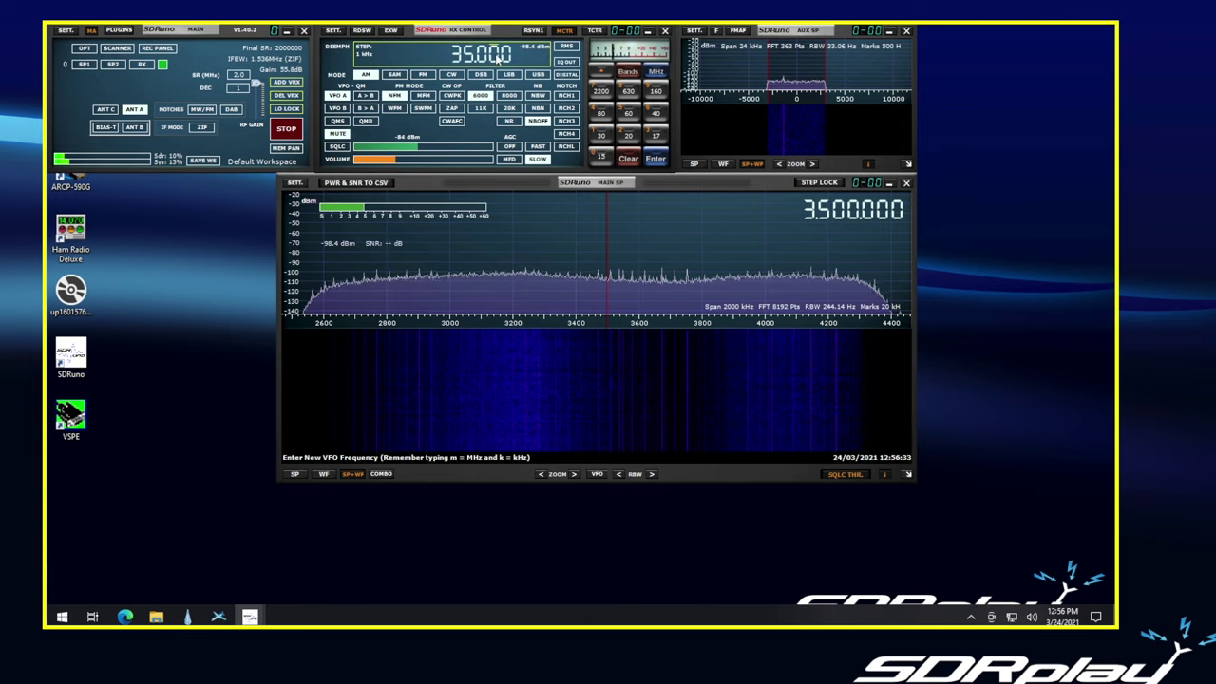
- Confirm the typed frequency so the VFO retunes to 35.000
key("Return")
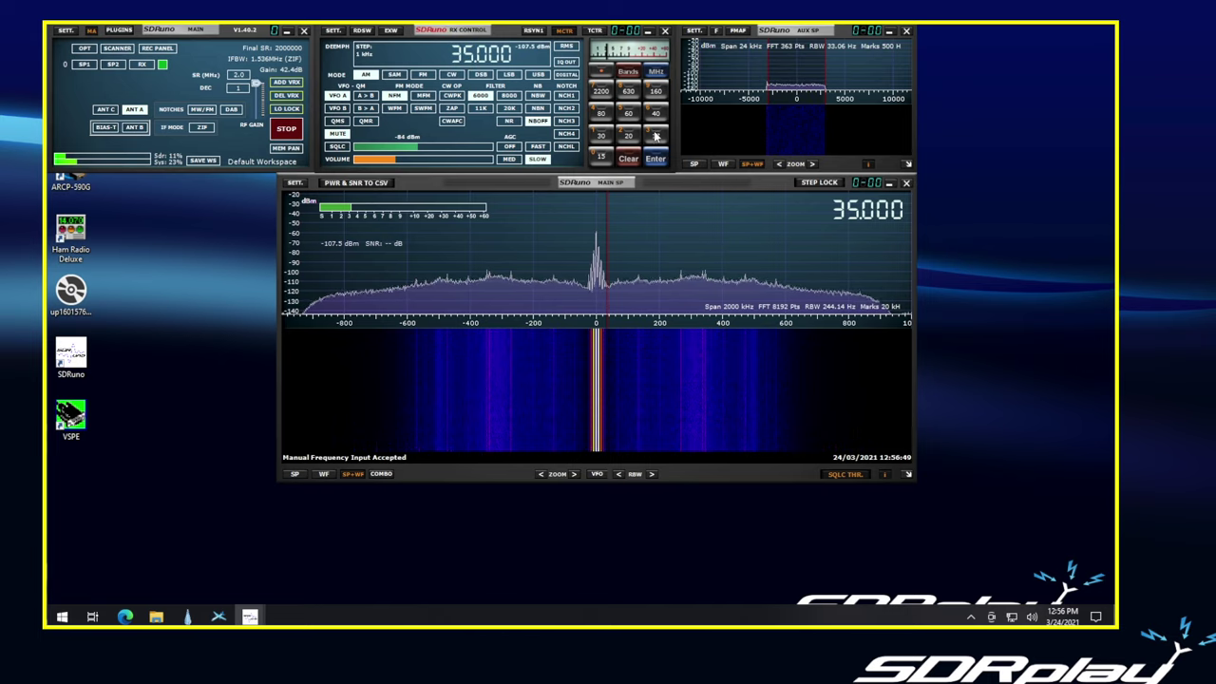
- Frame the MW broadcast band preset and tune to the strong 1080 kHz station in AM
left_click(629, 74)
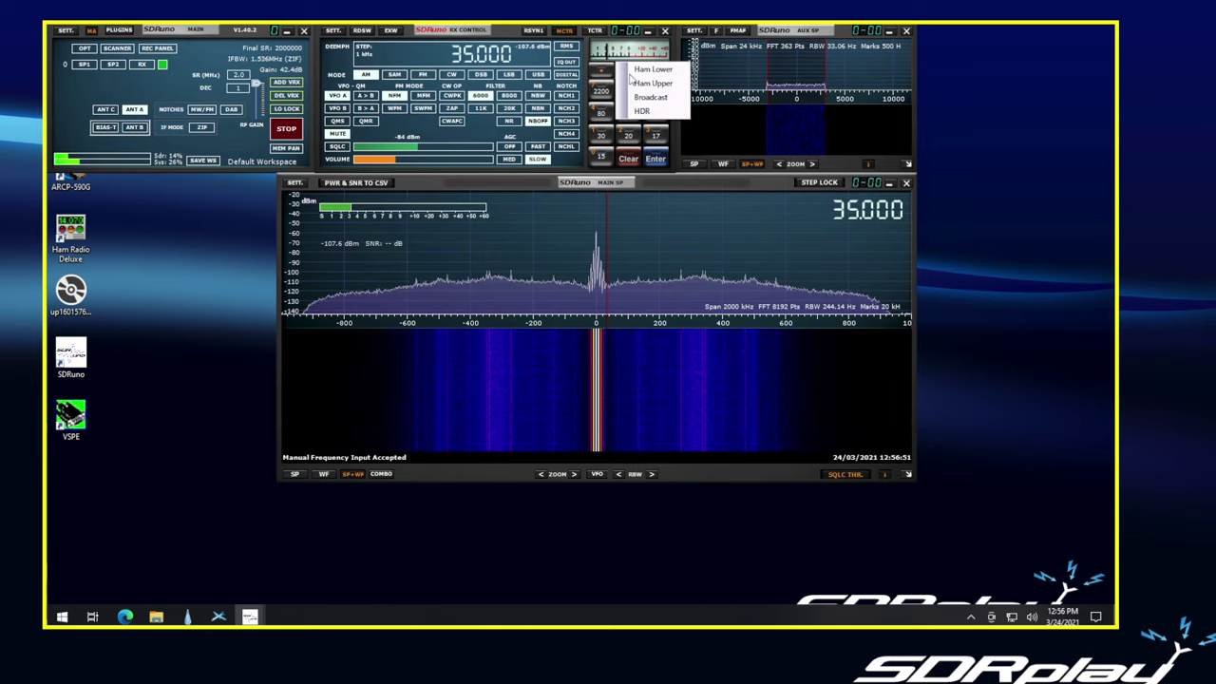
left_click(638, 96)
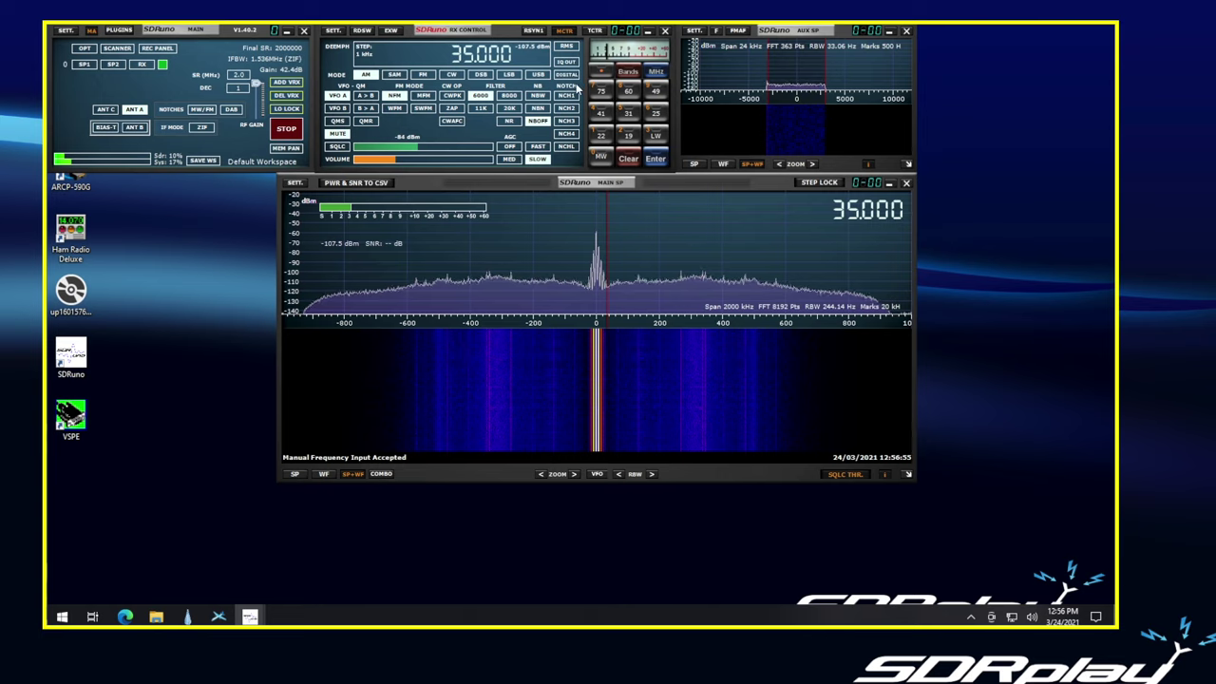
left_click(602, 157)
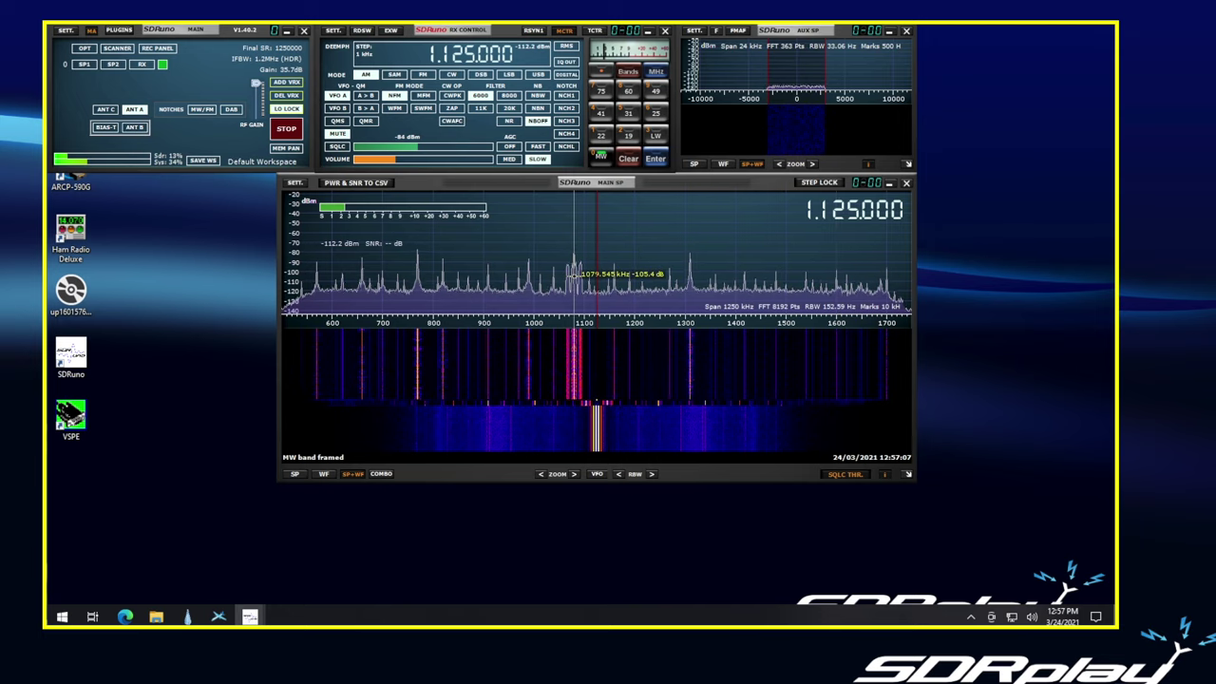
left_click(573, 276)
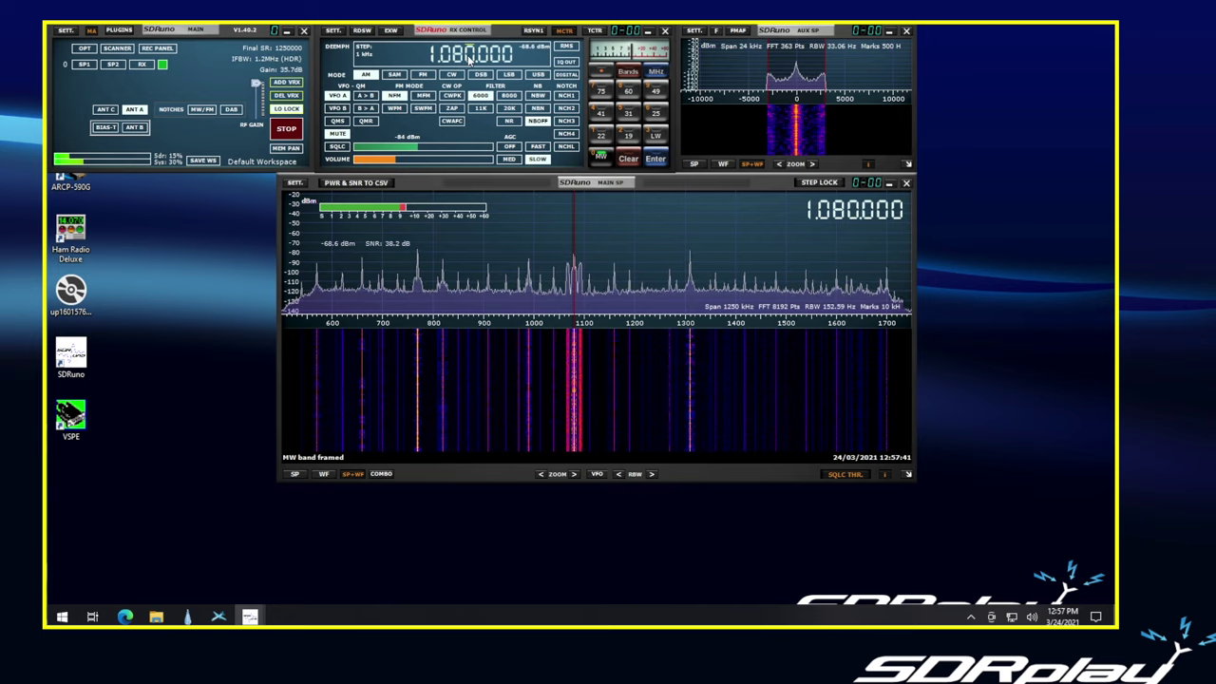
- Retune to 100 MHz and select the station near 99.49 MHz in the spectrum
type("1000")
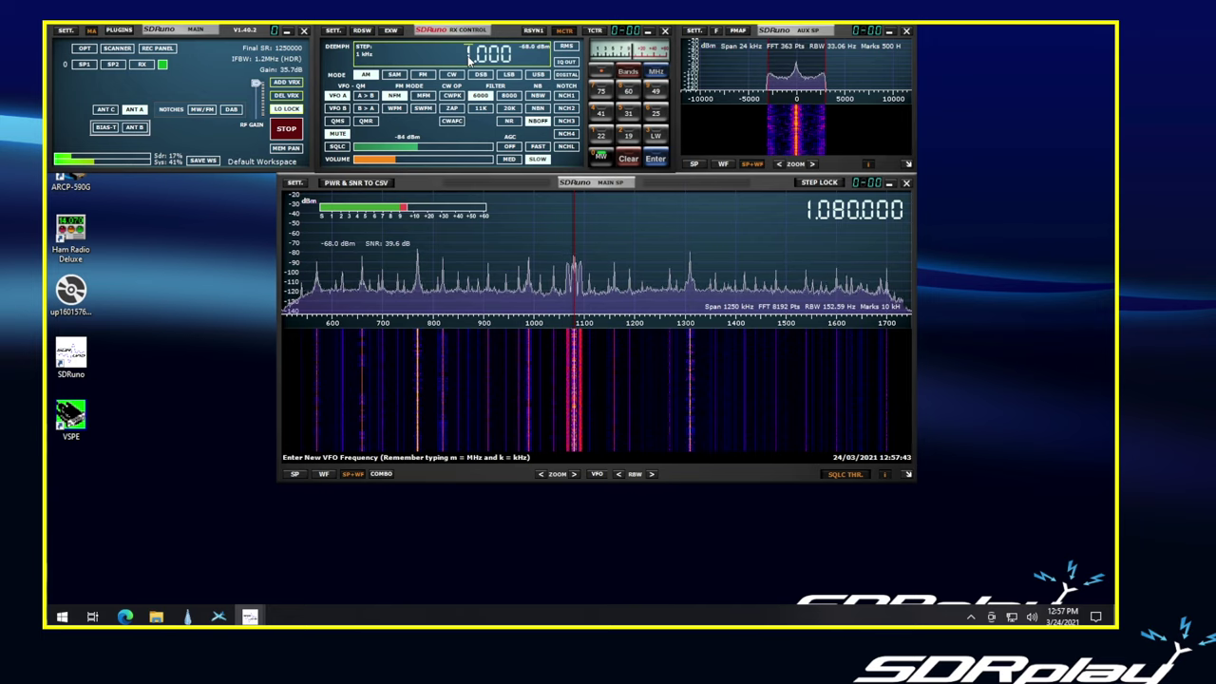
type("00")
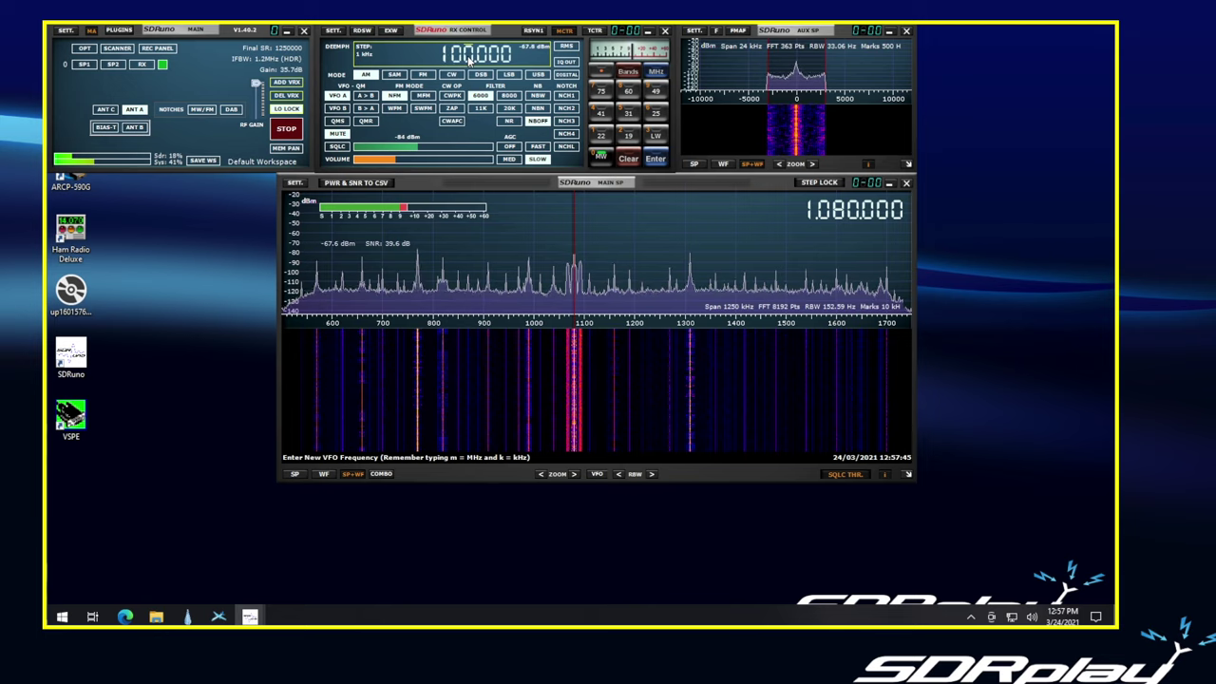
key("Return")
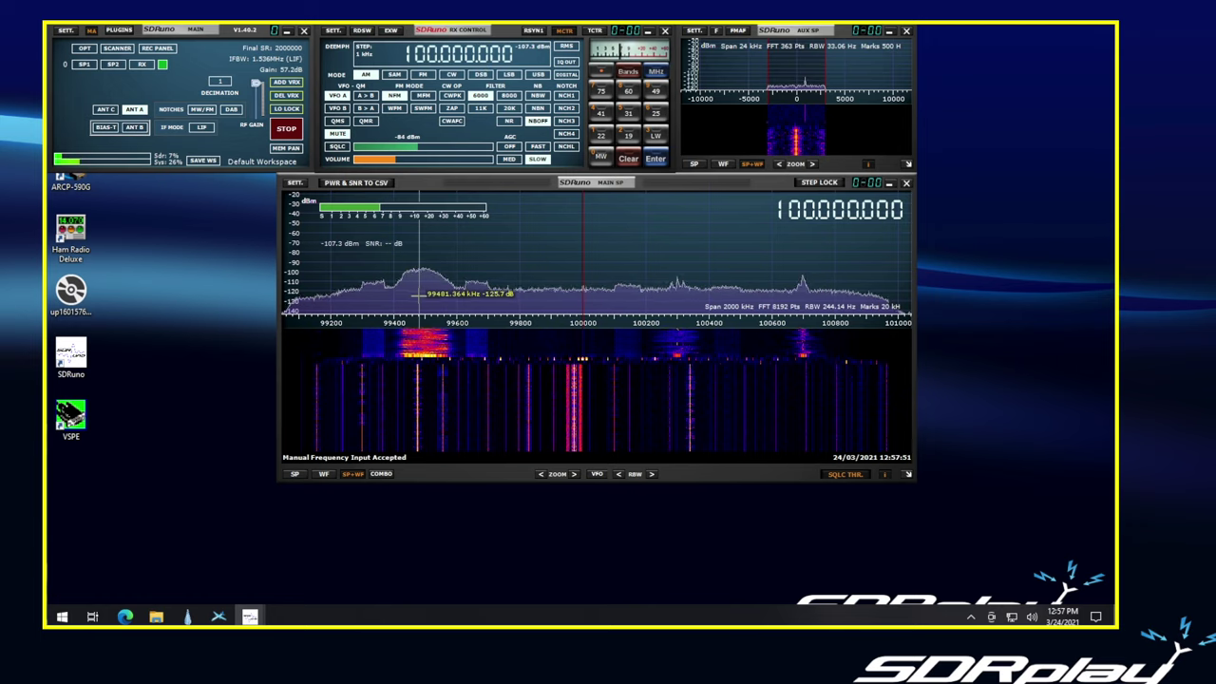
left_click(422, 292)
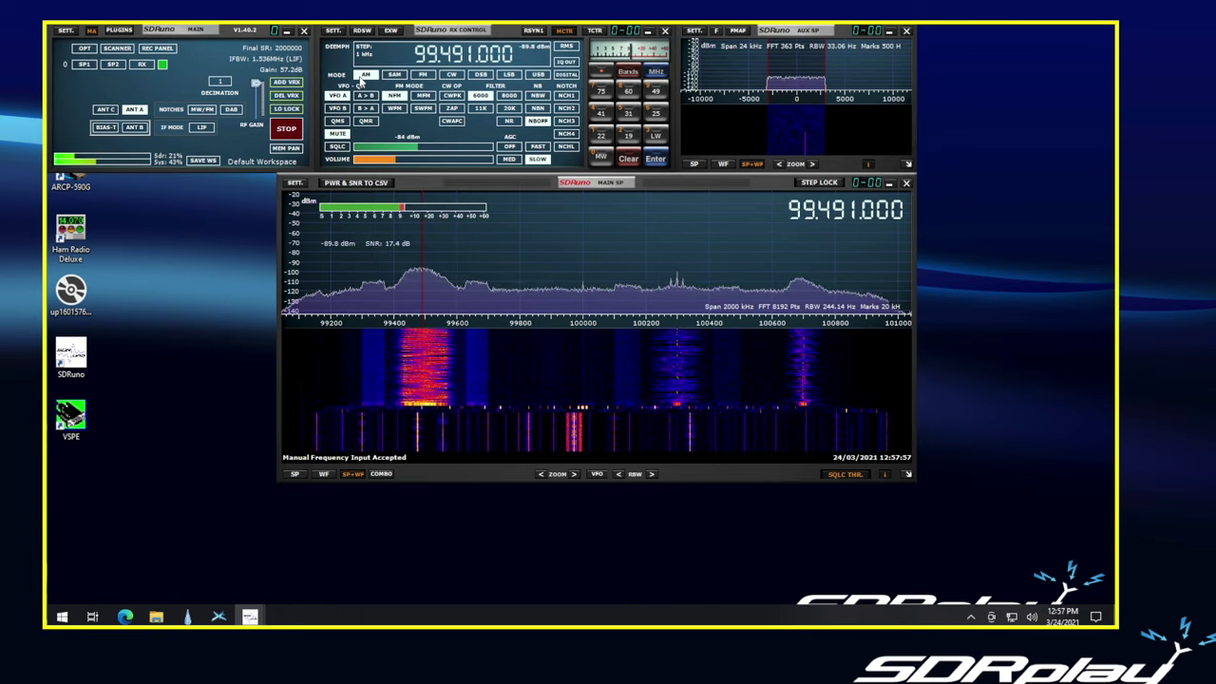
- Switch demodulation to stereo wide-band FM (SWFM) with the 192 kHz filter preset
left_click(424, 76)
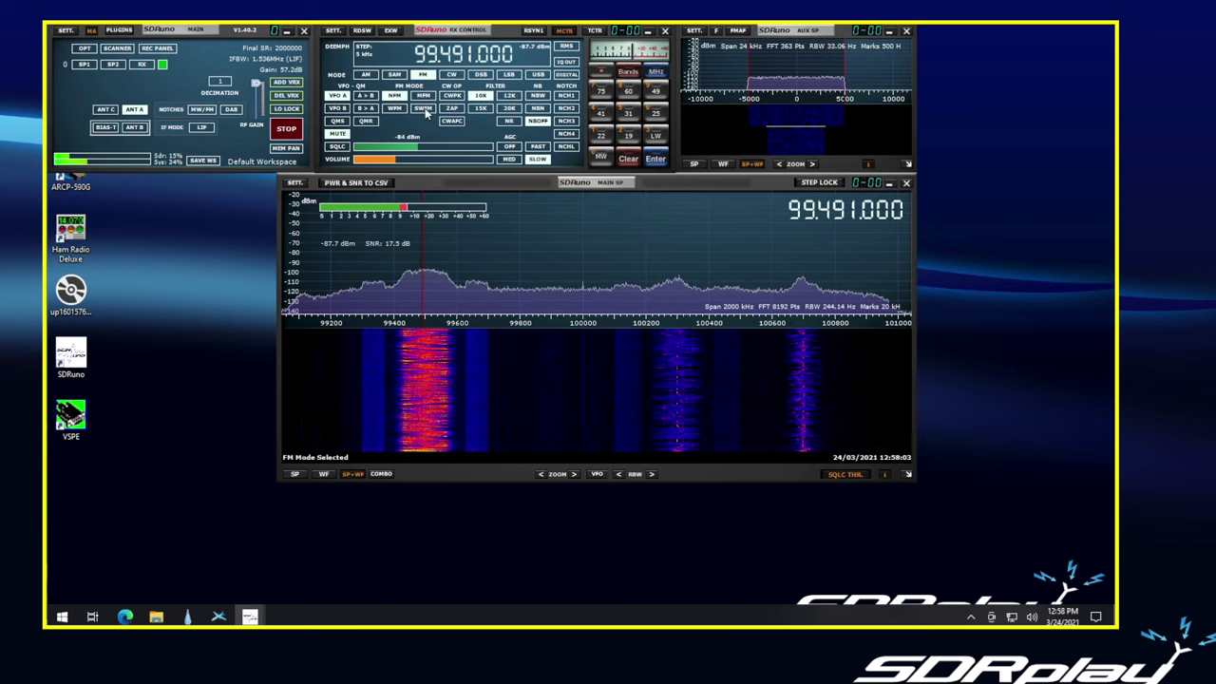
left_click(424, 108)
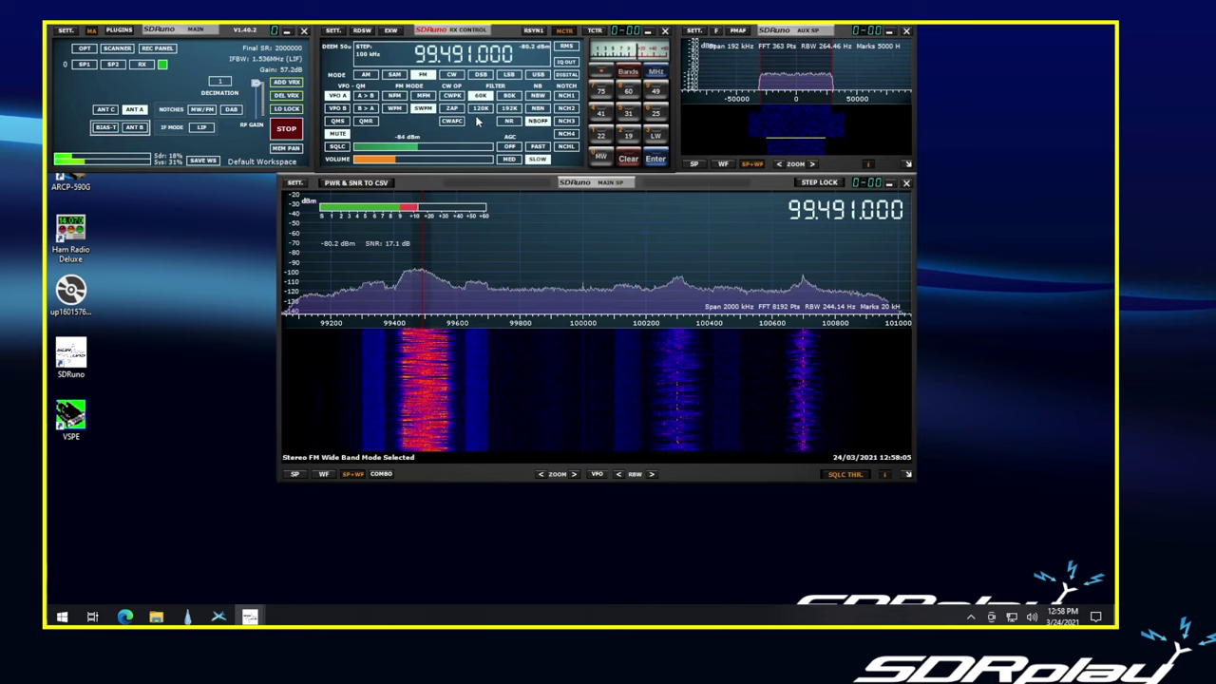
left_click(509, 110)
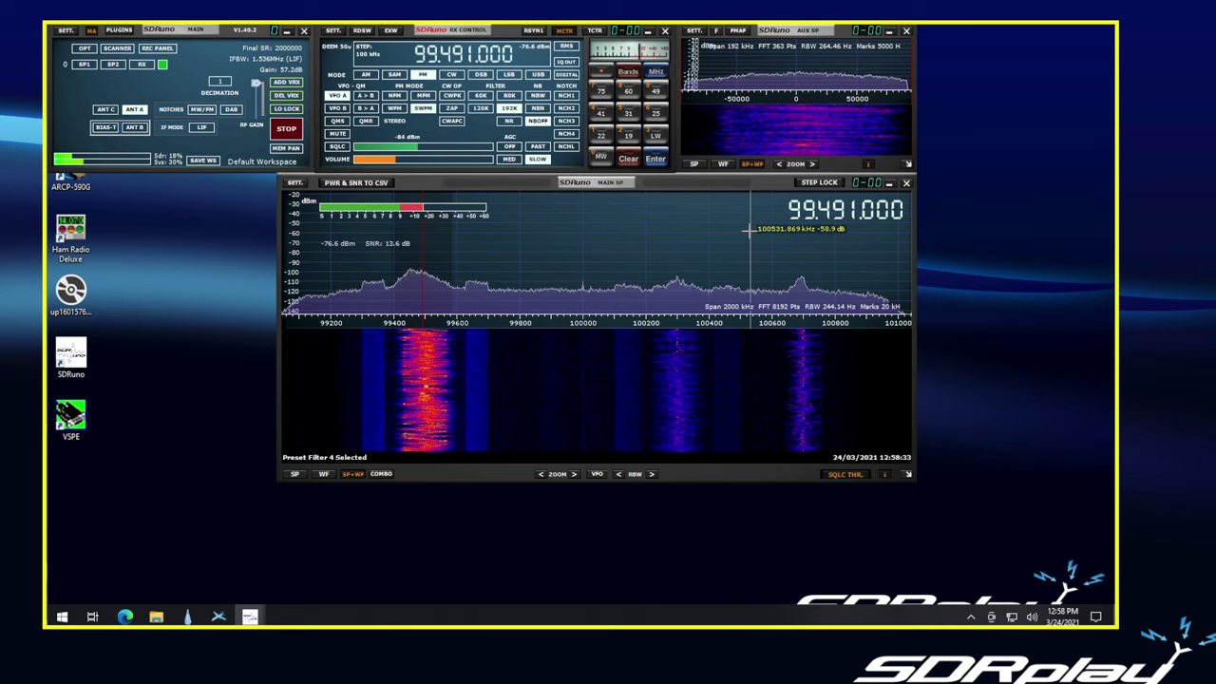
- Adjust the VFO digits with the mouse wheel until it reads exactly 99.500.000
scroll(765, 234, "down", 4)
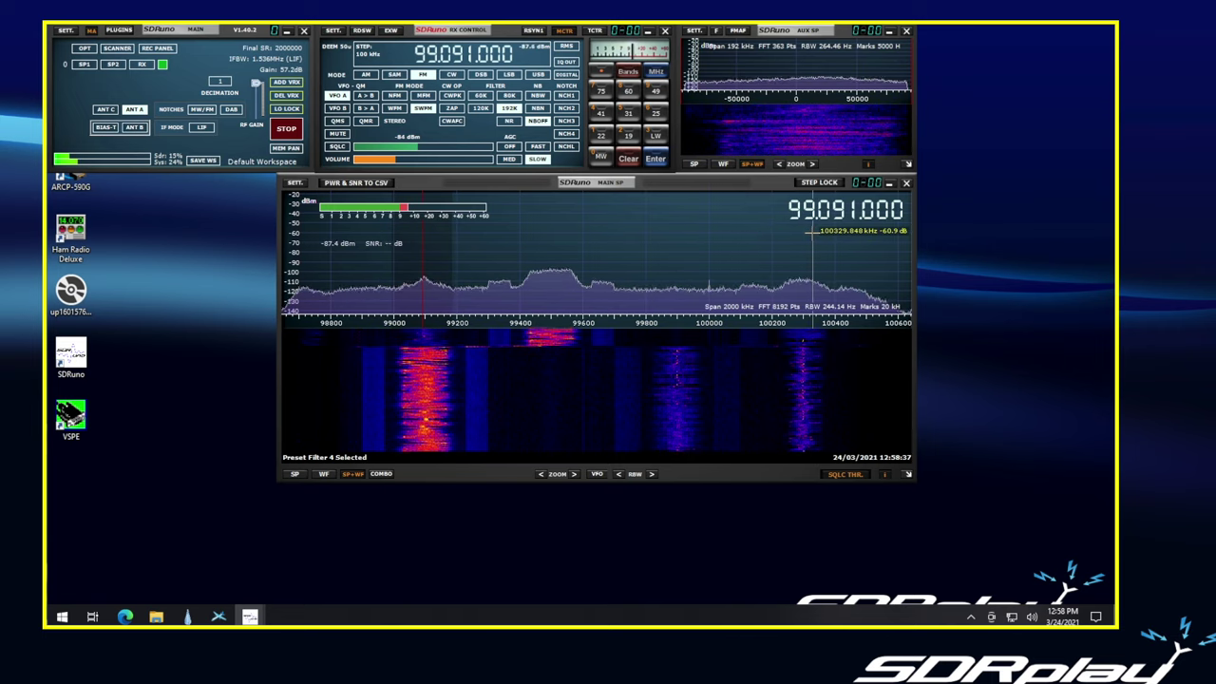
scroll(817, 230, "down", 1)
scroll(835, 224, "up", 2)
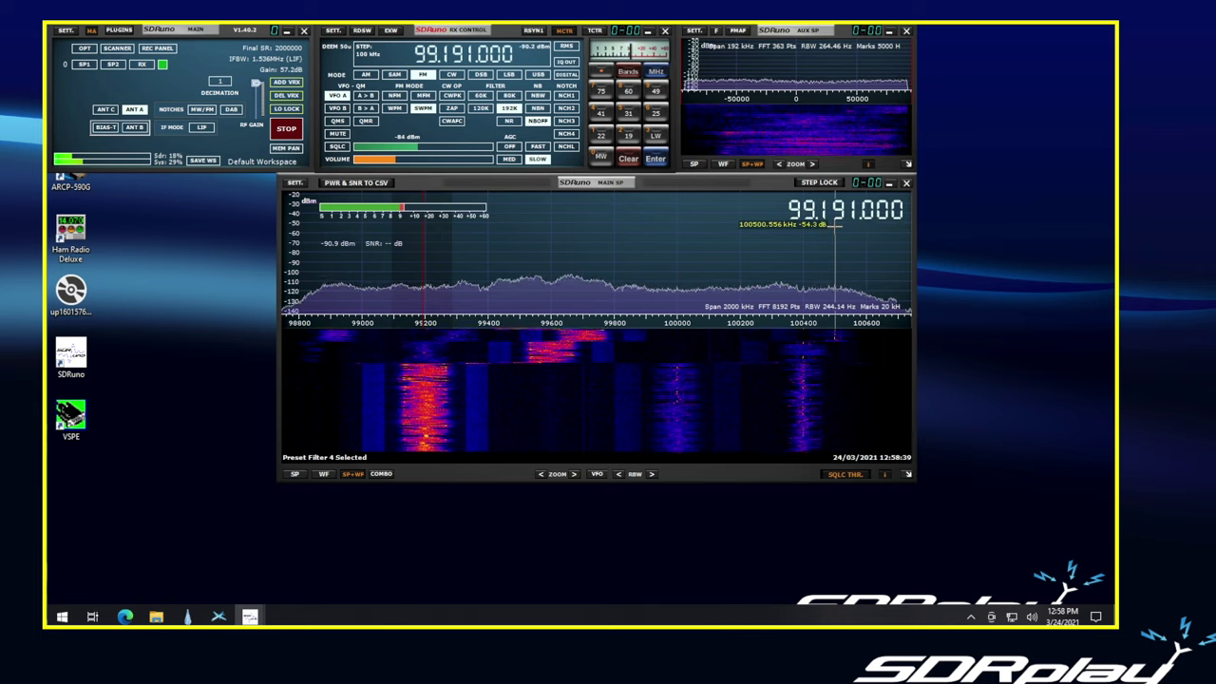
scroll(835, 224, "up", 2)
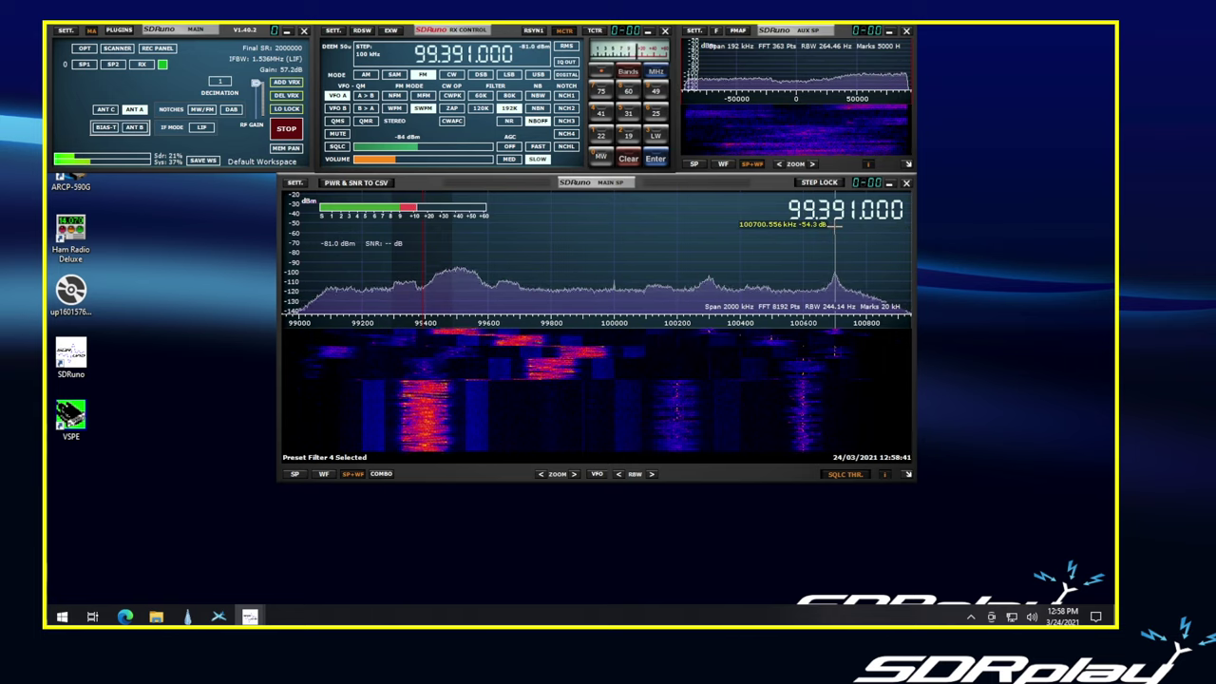
scroll(840, 225, "up", 1)
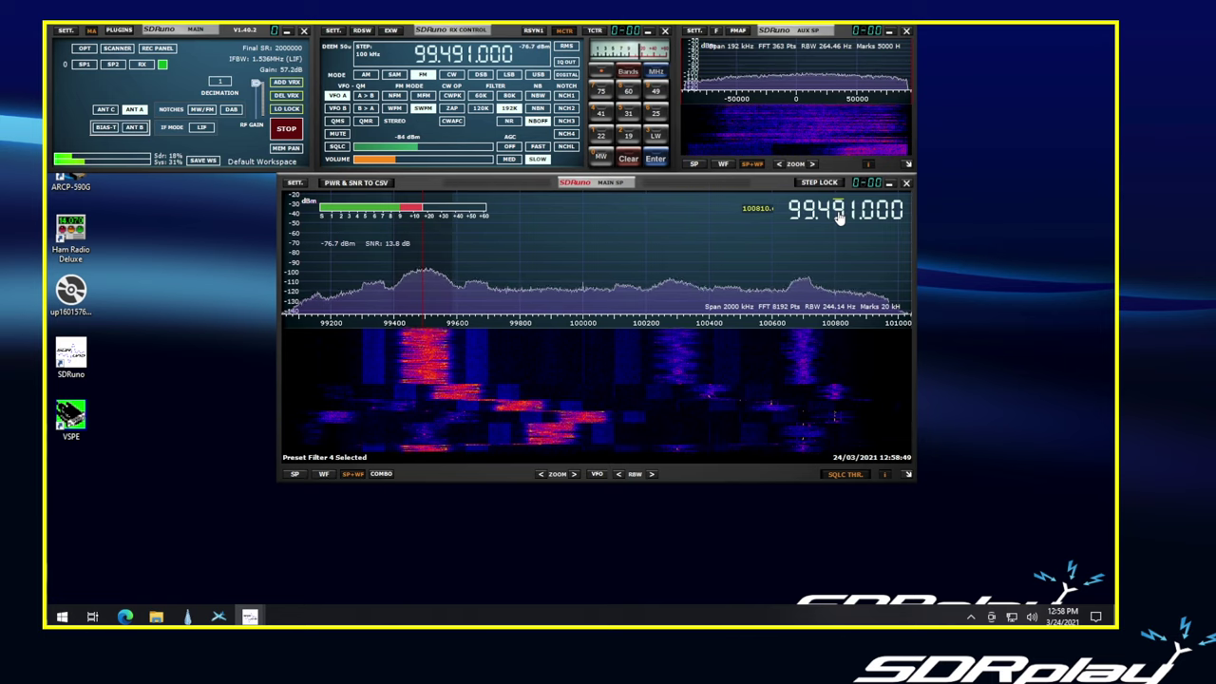
scroll(839, 217, "up", 1)
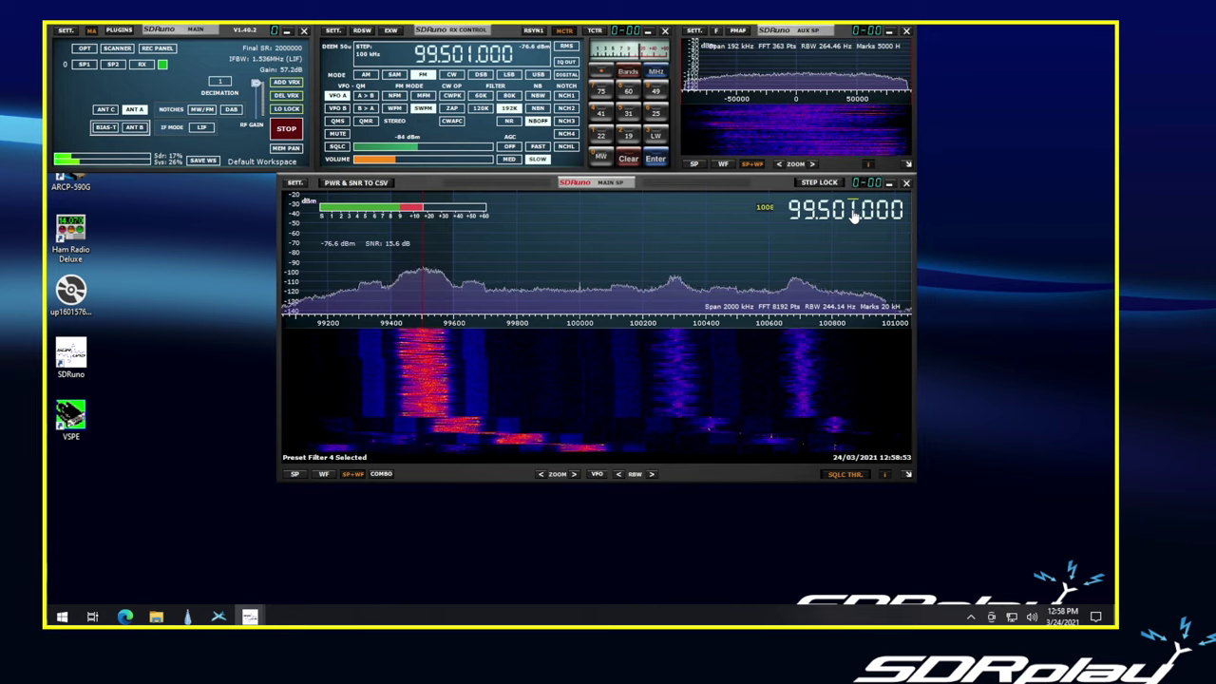
scroll(853, 217, "down", 1)
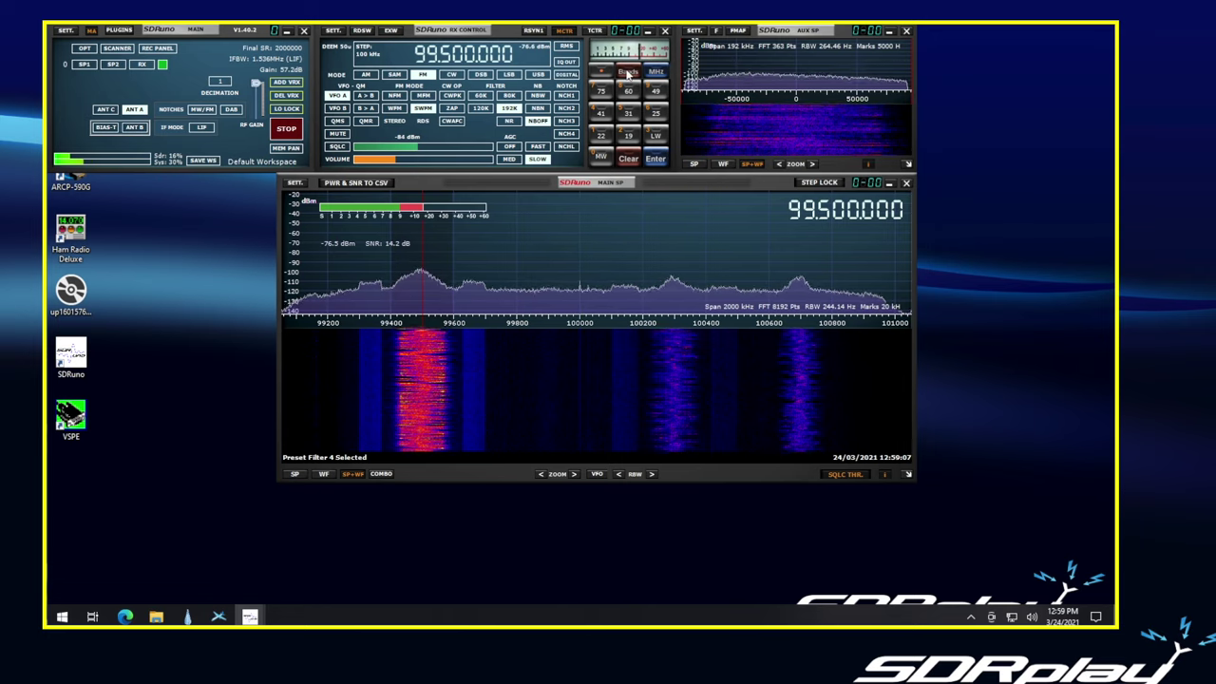
- Mute the audio and tune to the 20 m band at 14.175 MHz USB from Ham Lower bands
left_click(627, 73)
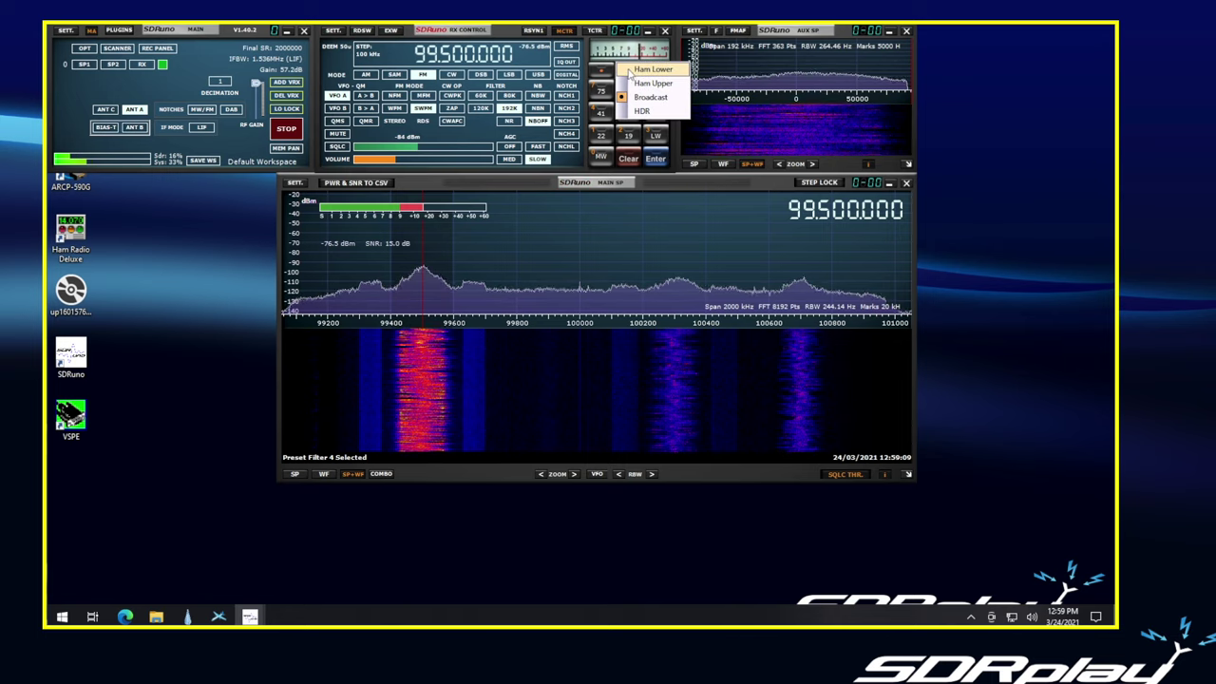
left_click(631, 73)
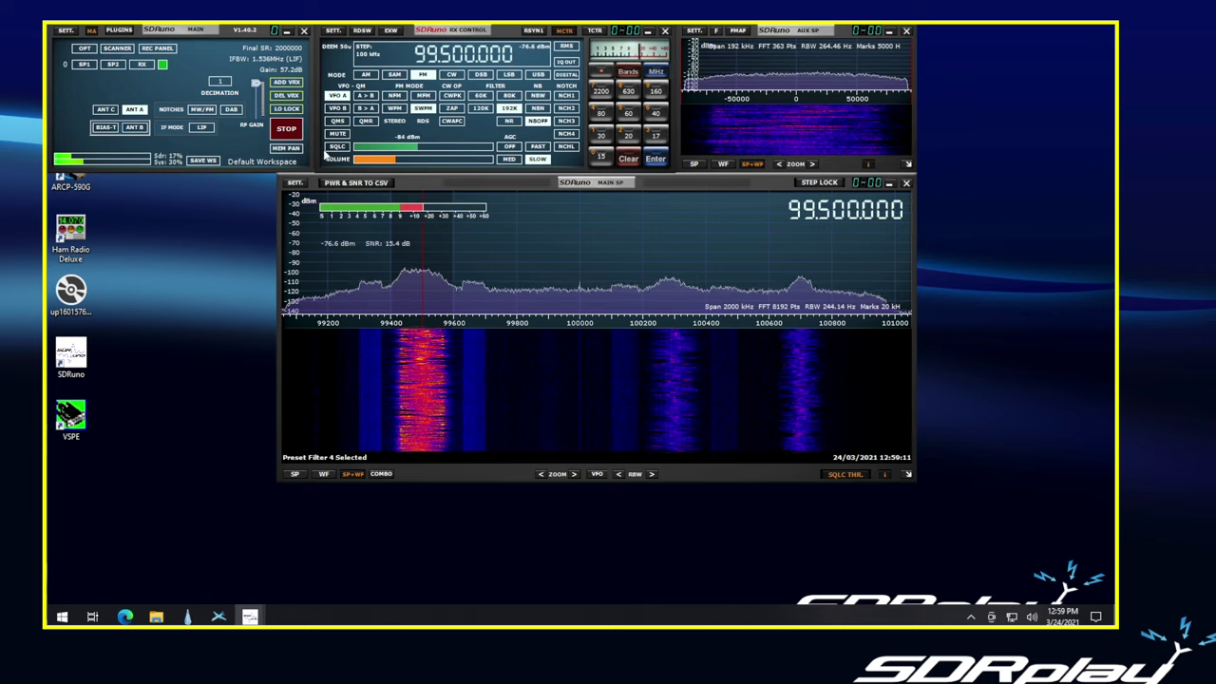
left_click(338, 135)
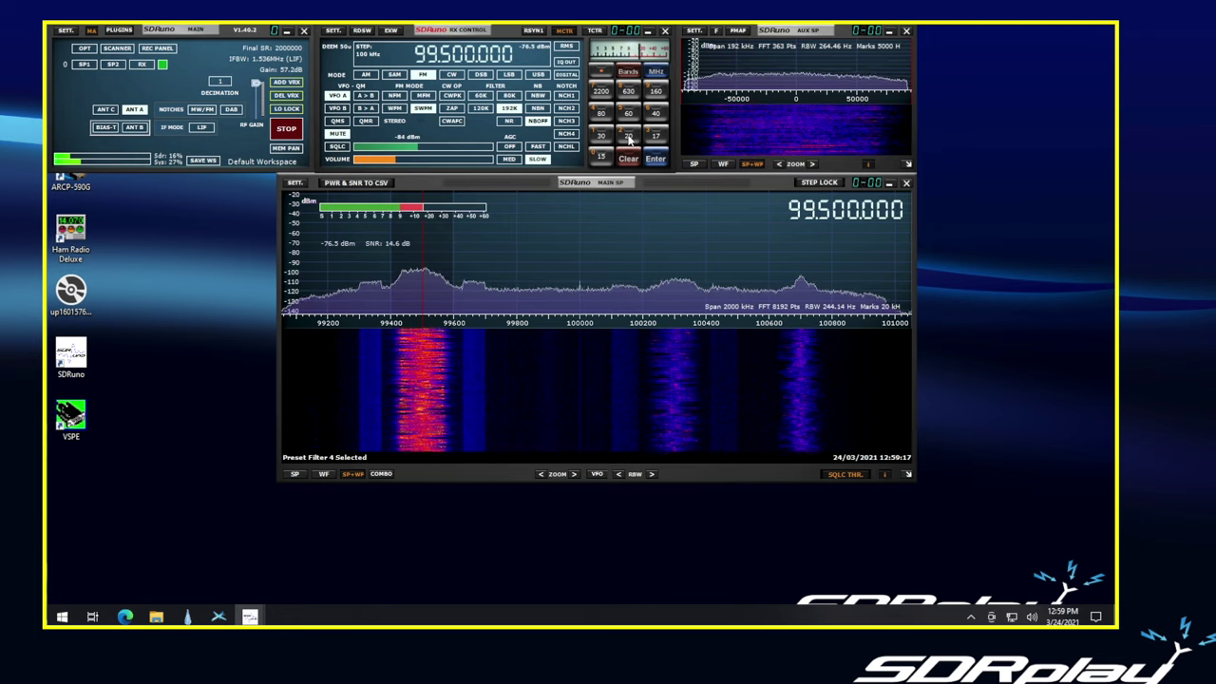
left_click(627, 138)
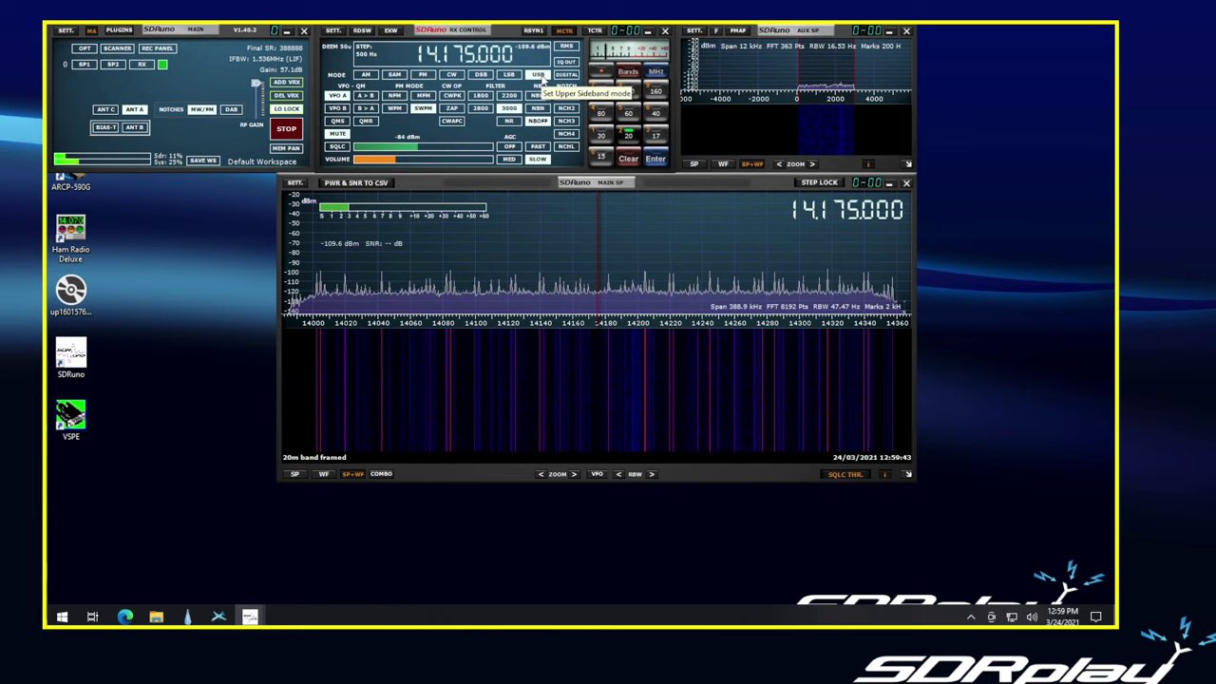
- Switch to the 40 m band, then open the SDRuno User Manual PDF from OPT
left_click(655, 114)
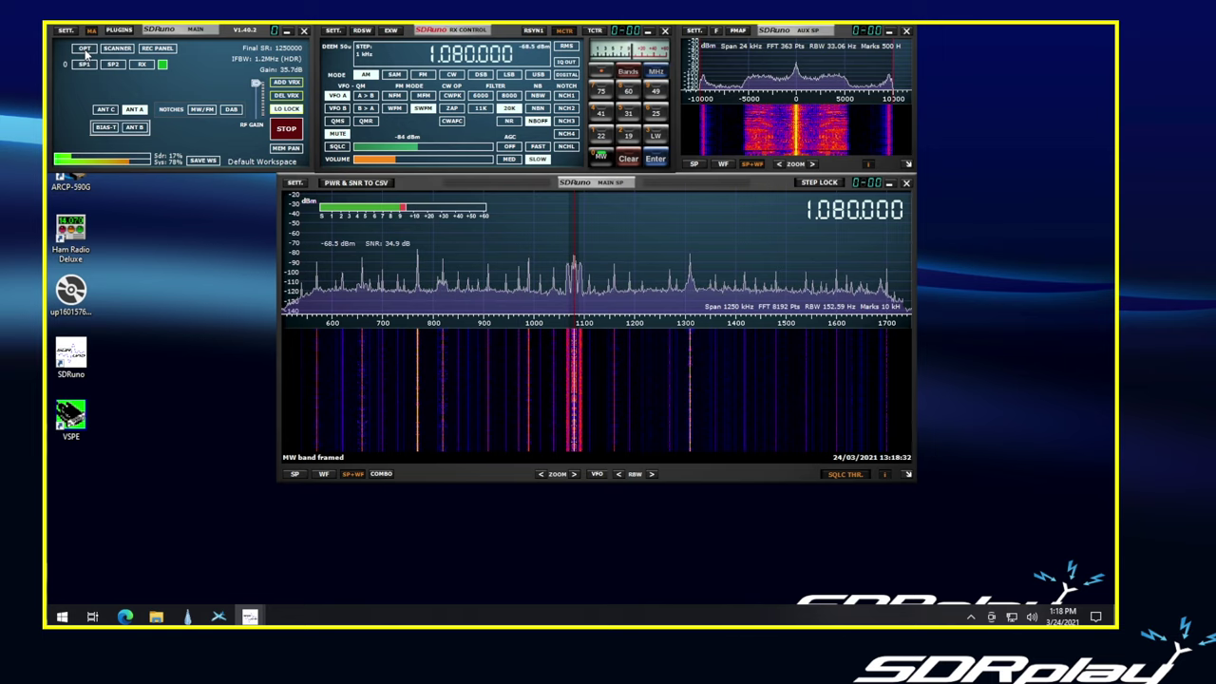
left_click(84, 49)
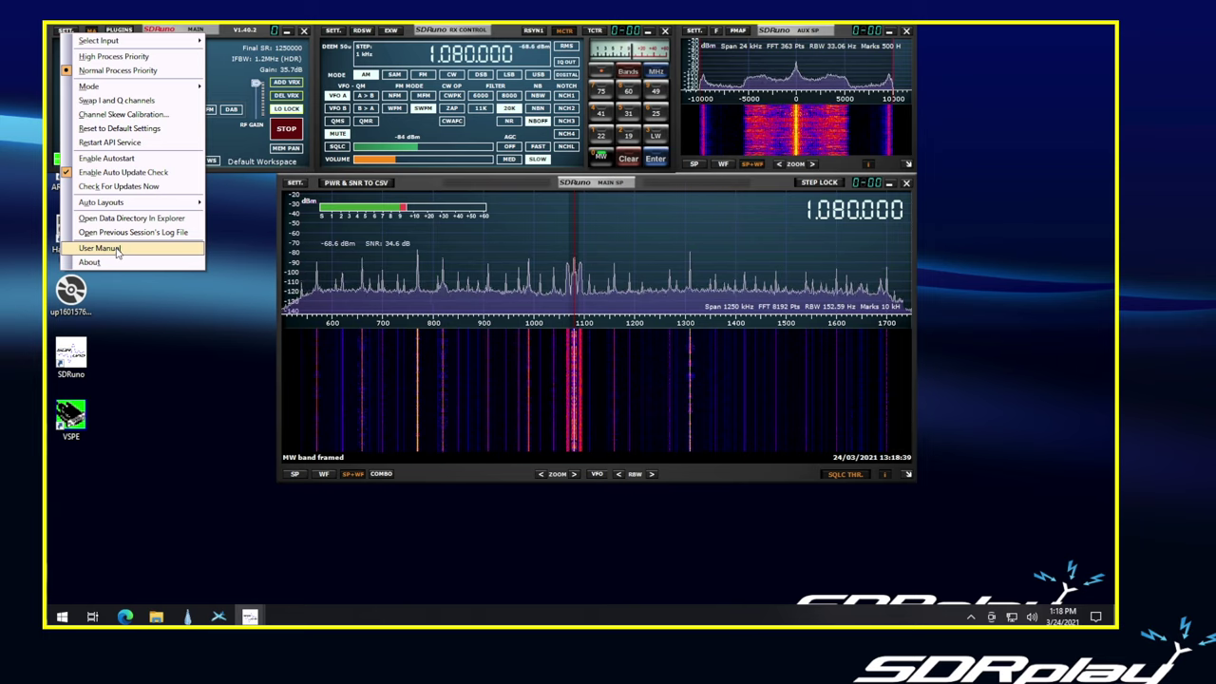
left_click(117, 249)
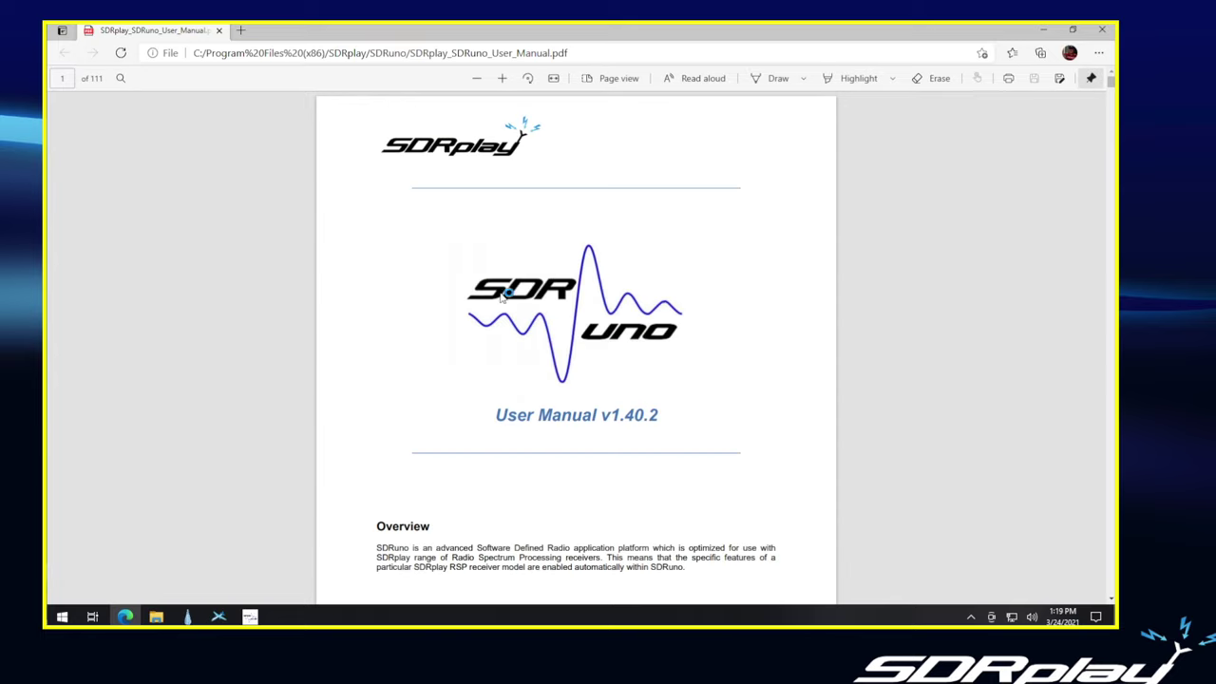
scroll(580, 325, "down", 3)
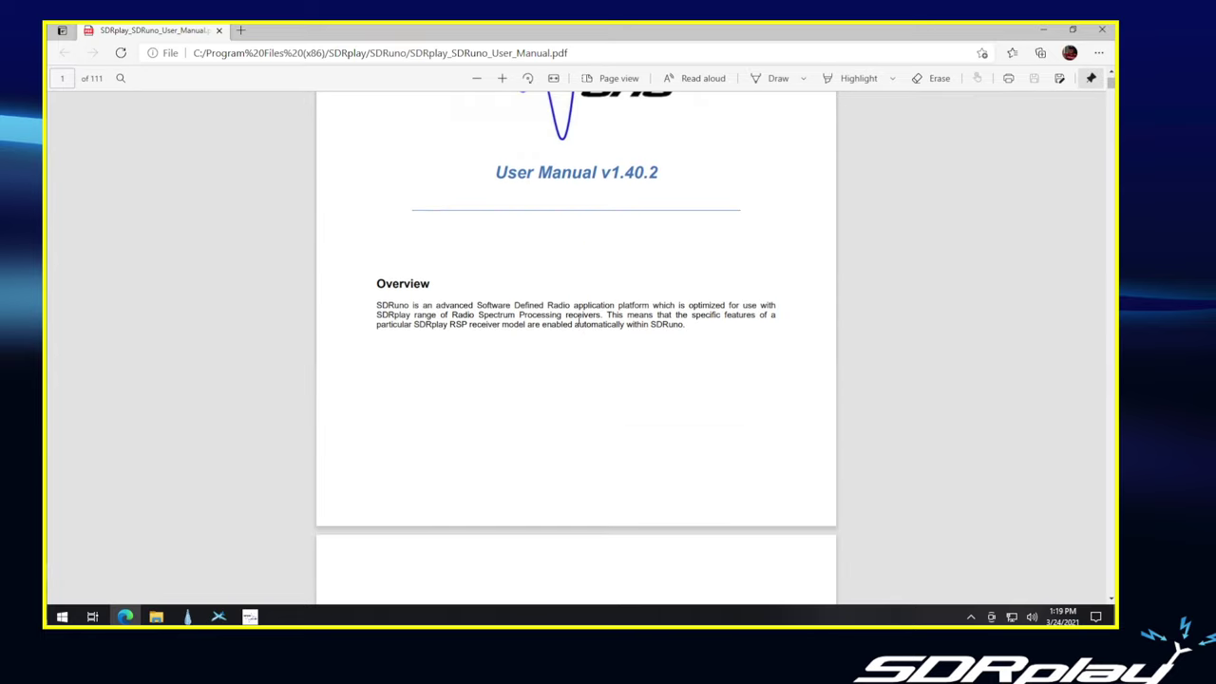
scroll(578, 319, "down", 12)
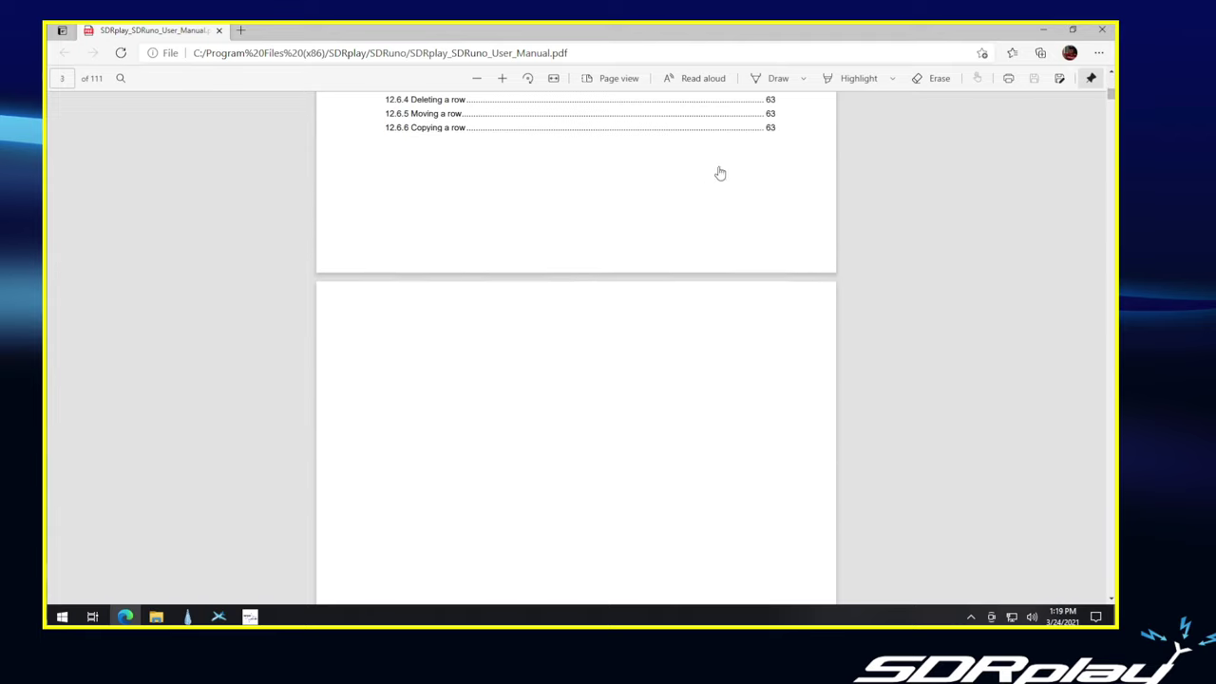
left_click(1103, 32)
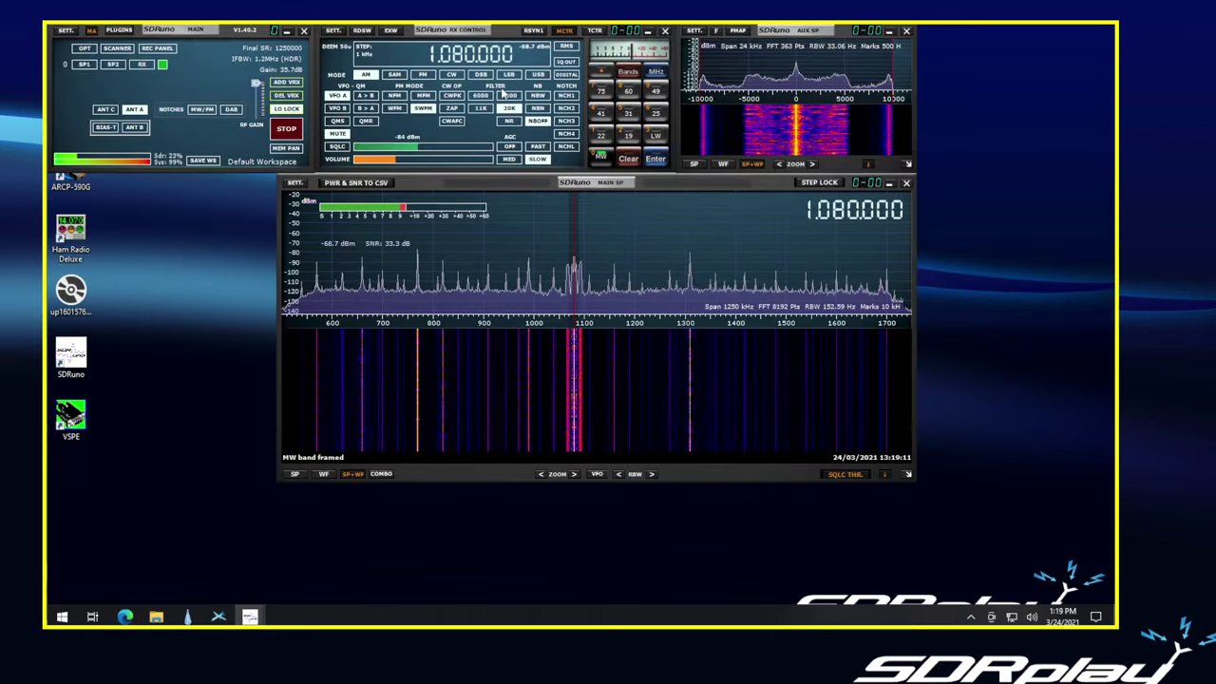
- Open SDRuno's OPT general options list again to leave the receiver
left_click(85, 48)
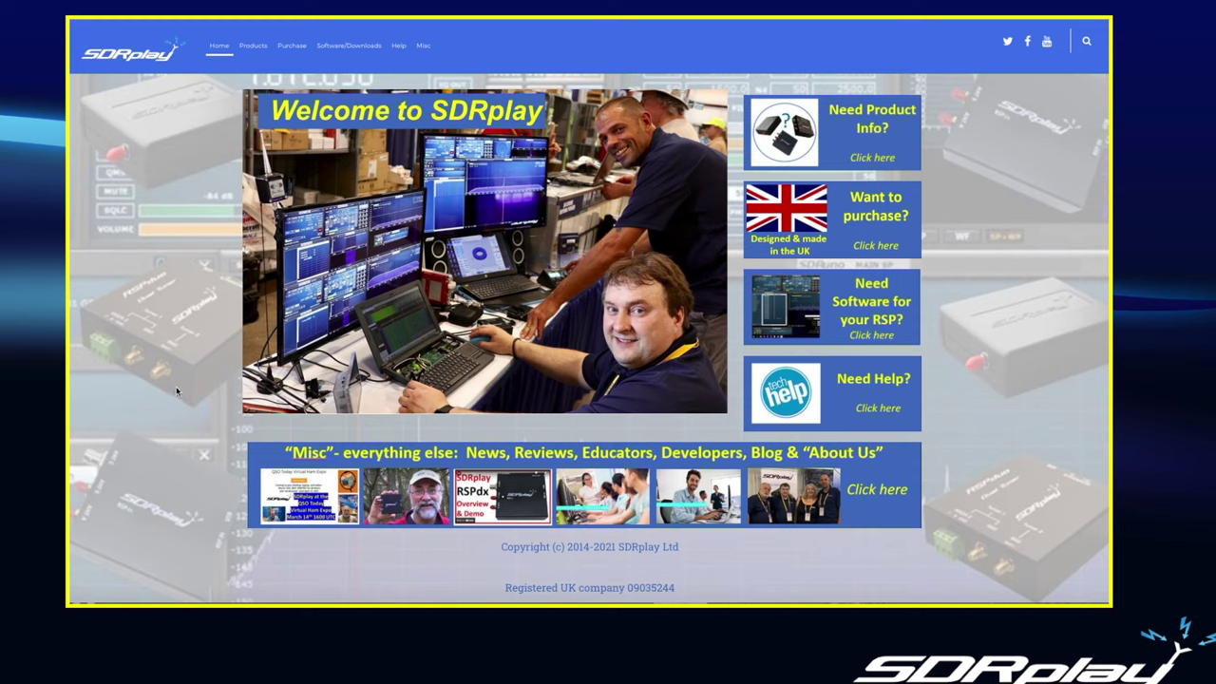
- Open the Software downloads page and filter it on RSP1A and Windows 10
mouse_move(321, 52)
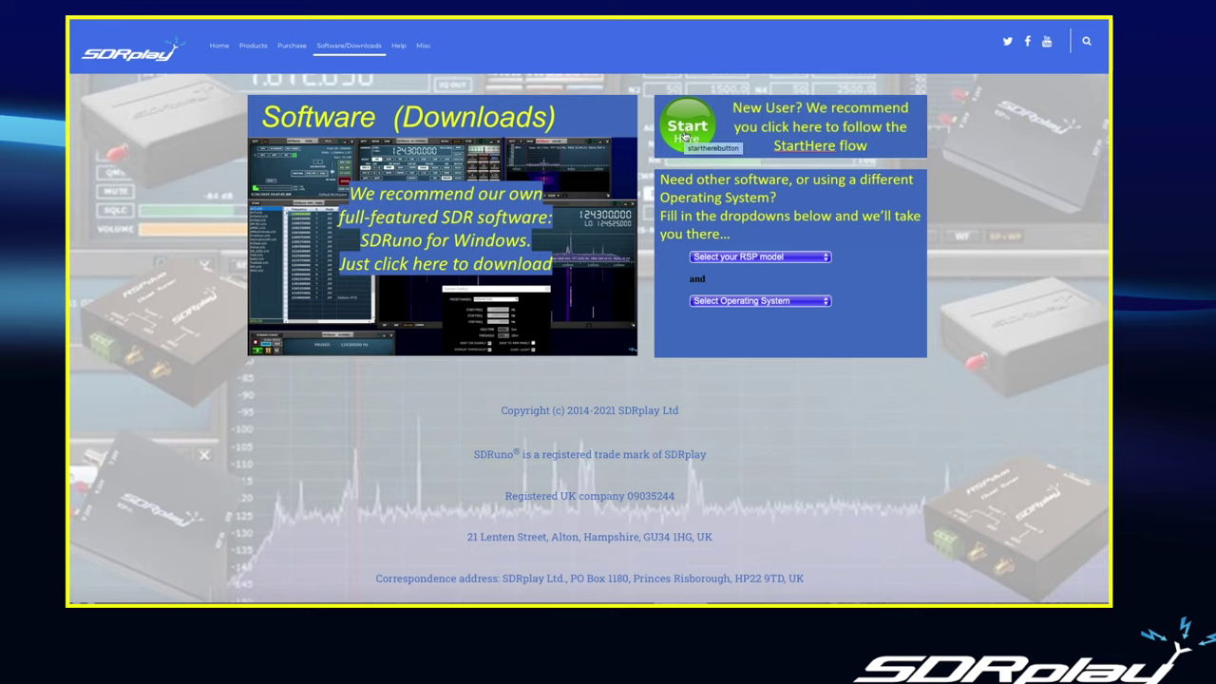
left_click(827, 260)
left_click(705, 281)
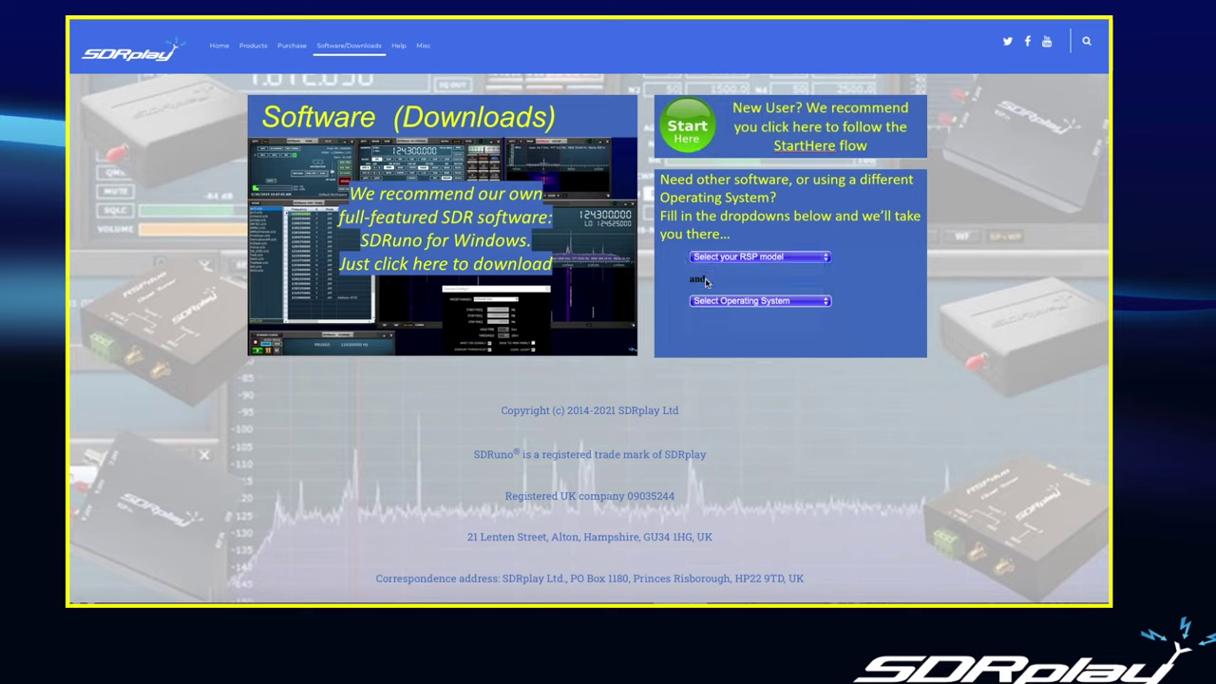
left_click(766, 303)
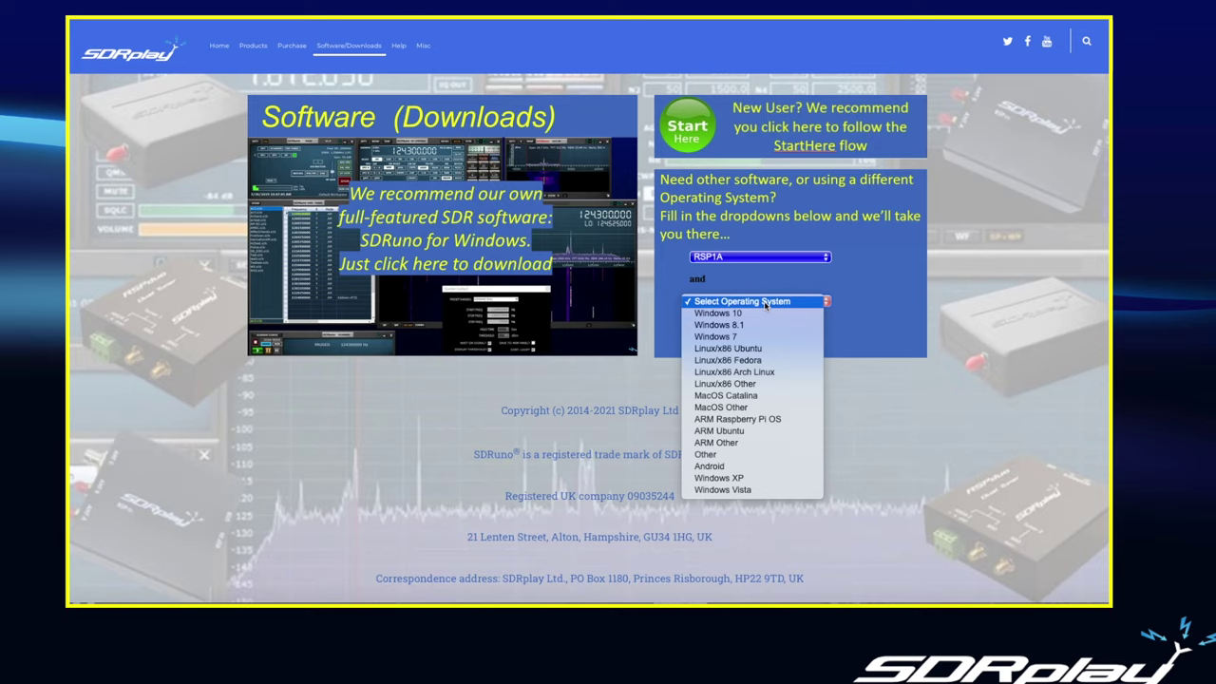
left_click(738, 315)
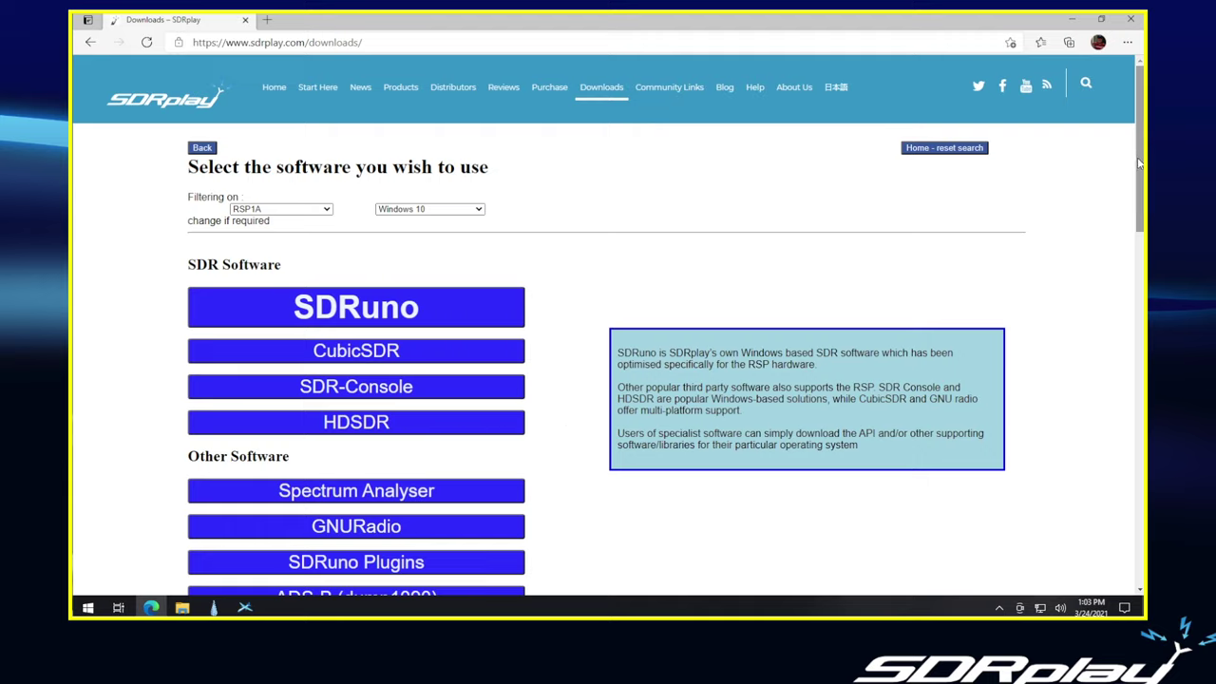
left_click_drag(1138, 181, 1139, 270)
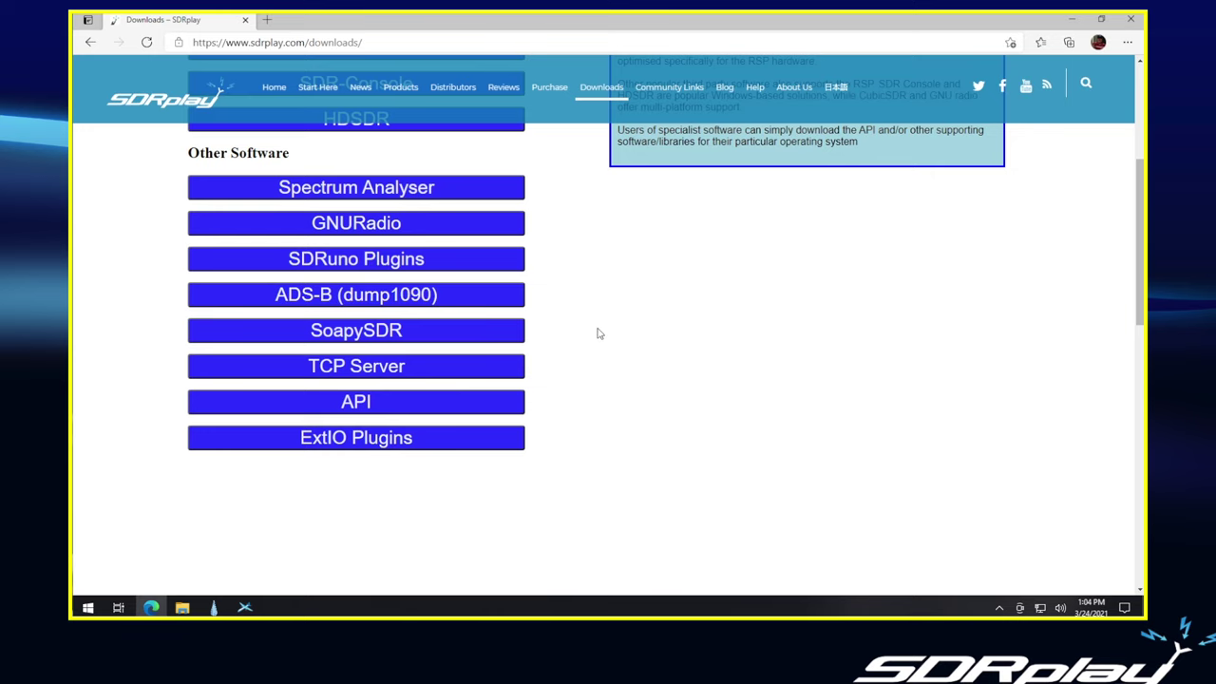
scroll(598, 335, "up", 3)
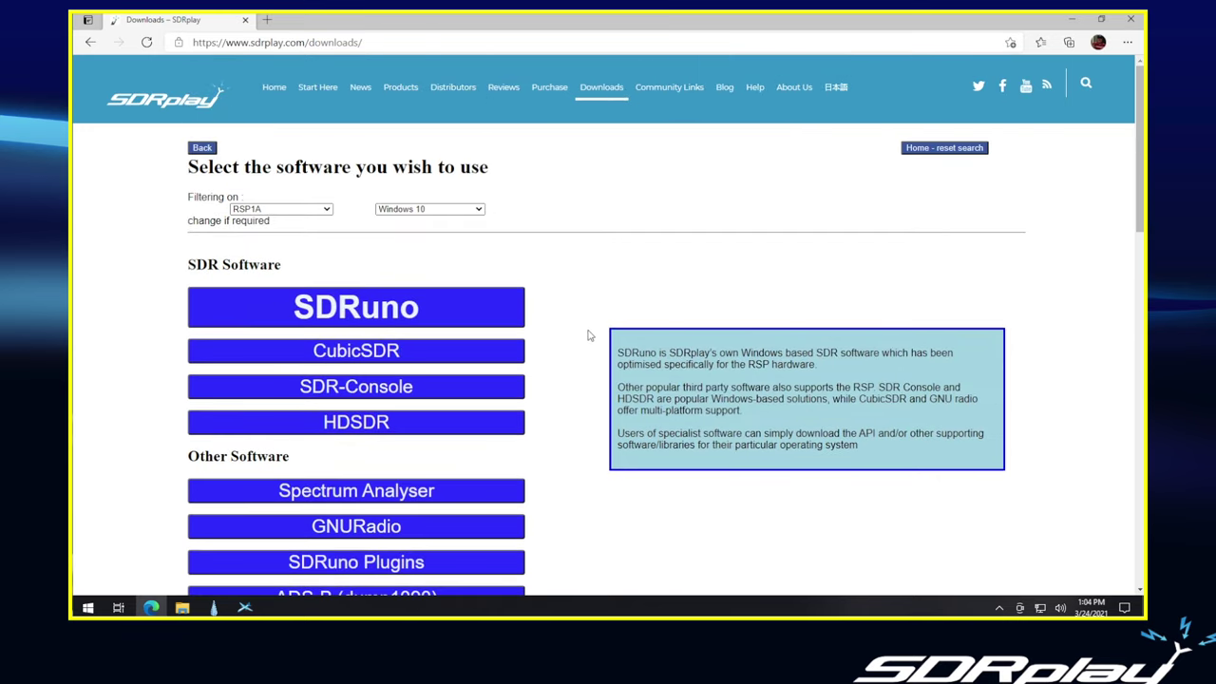
scroll(589, 335, "down", 2)
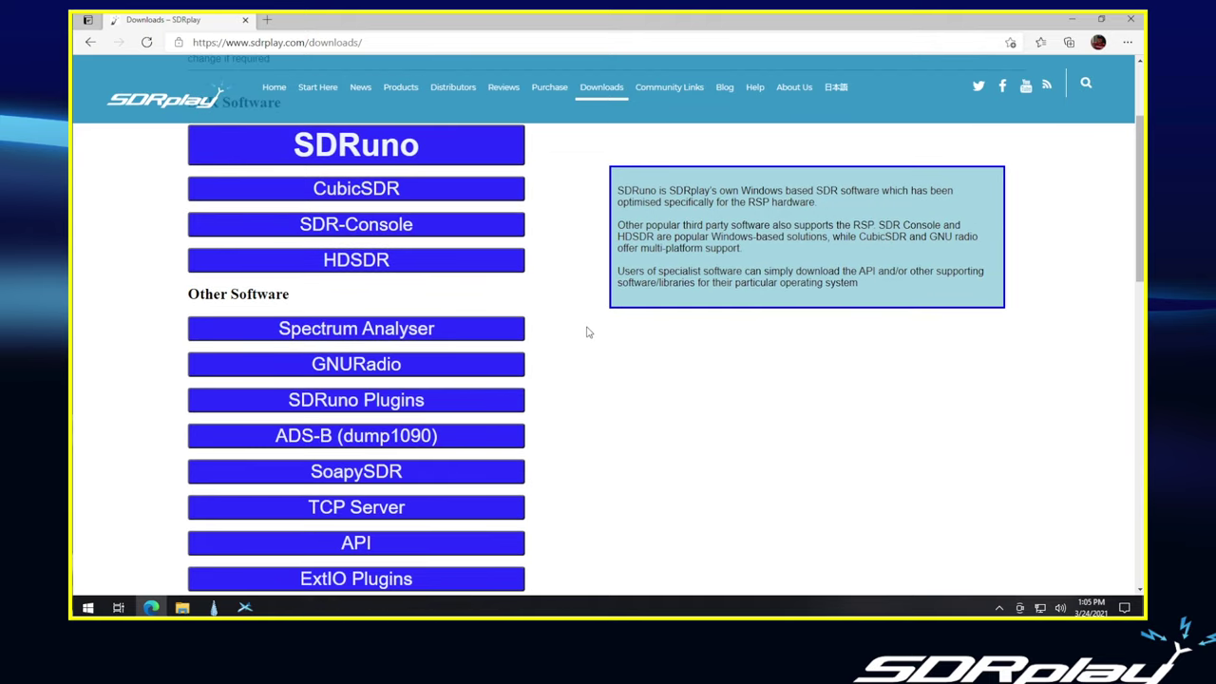
scroll(587, 332, "down", 1)
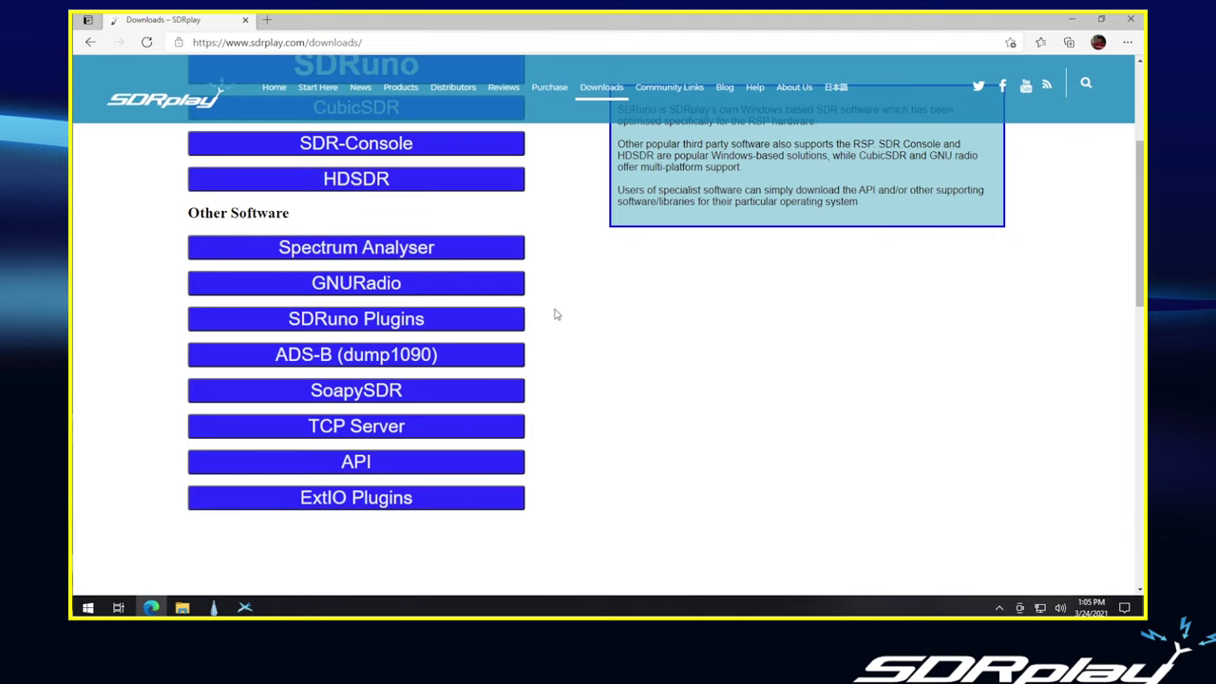
- Open SDRuno Plugins downloads, download Community Plugins 2.3, and browse the legacy releases
left_click(354, 322)
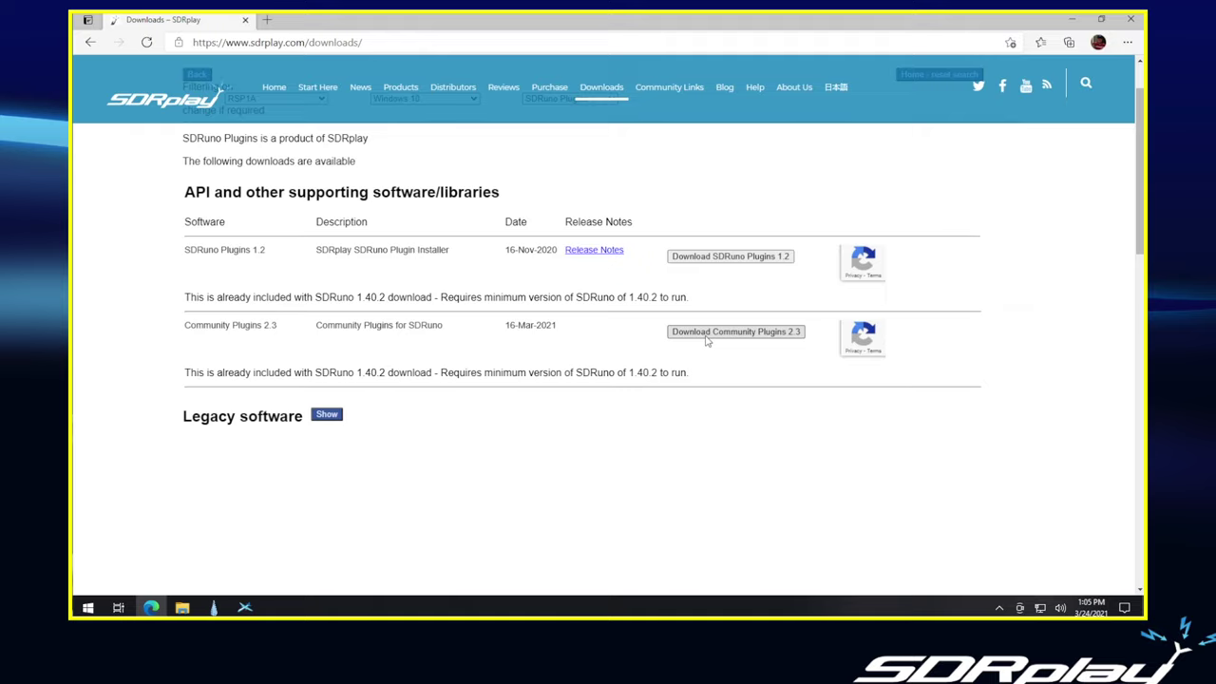
left_click(693, 332)
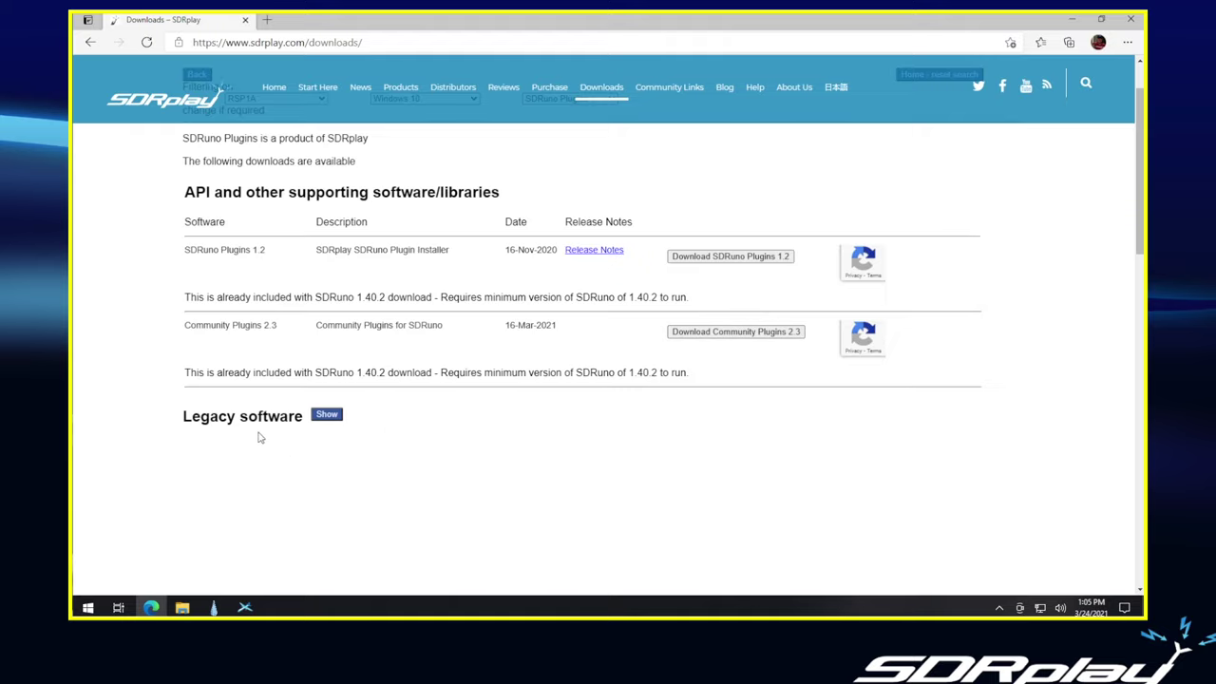
left_click(328, 417)
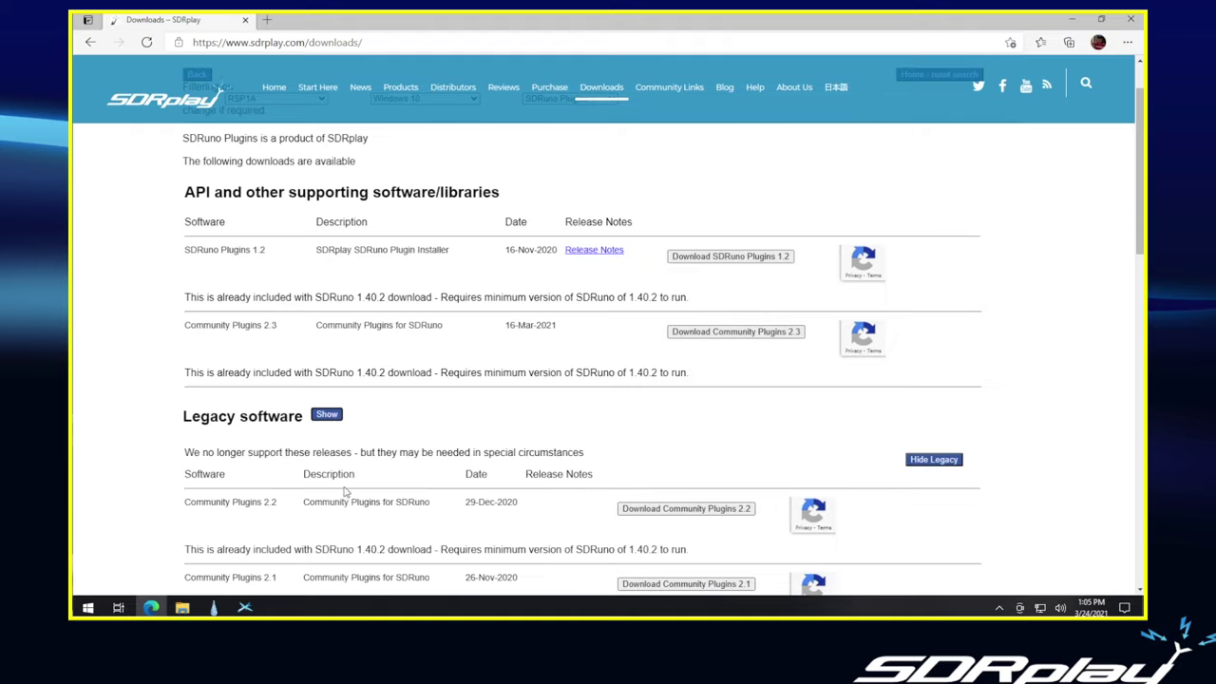
scroll(323, 496, "down", 1)
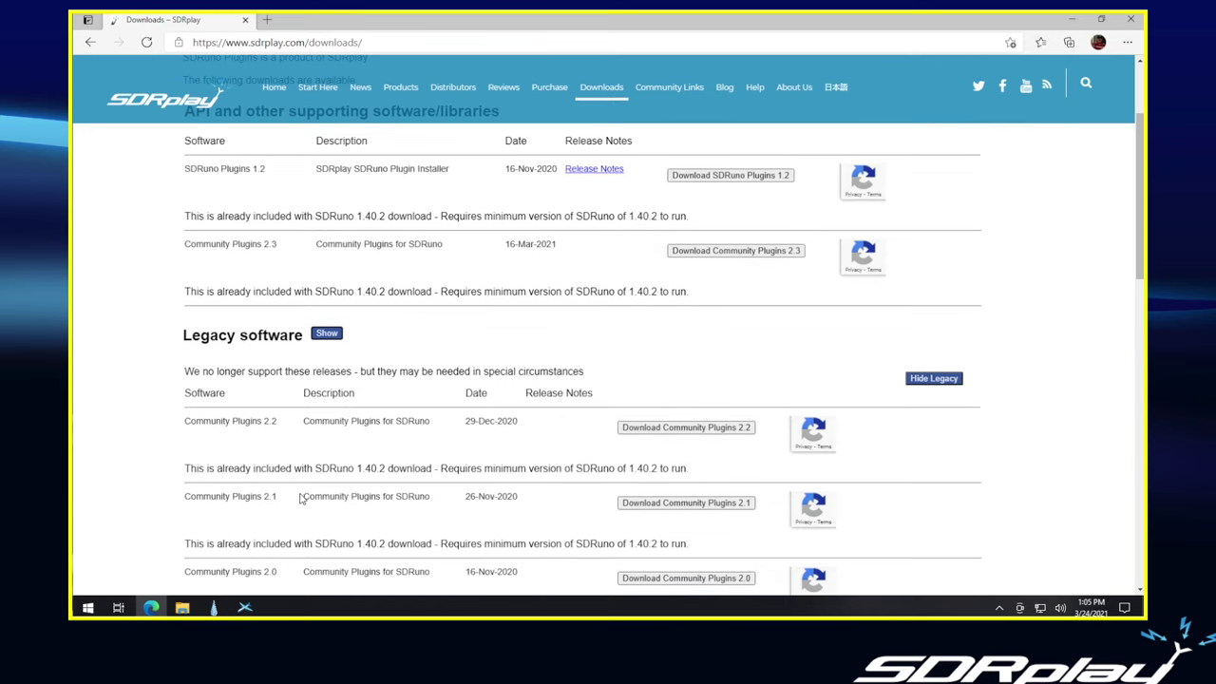
scroll(304, 486, "down", 1)
scroll(304, 484, "down", 1)
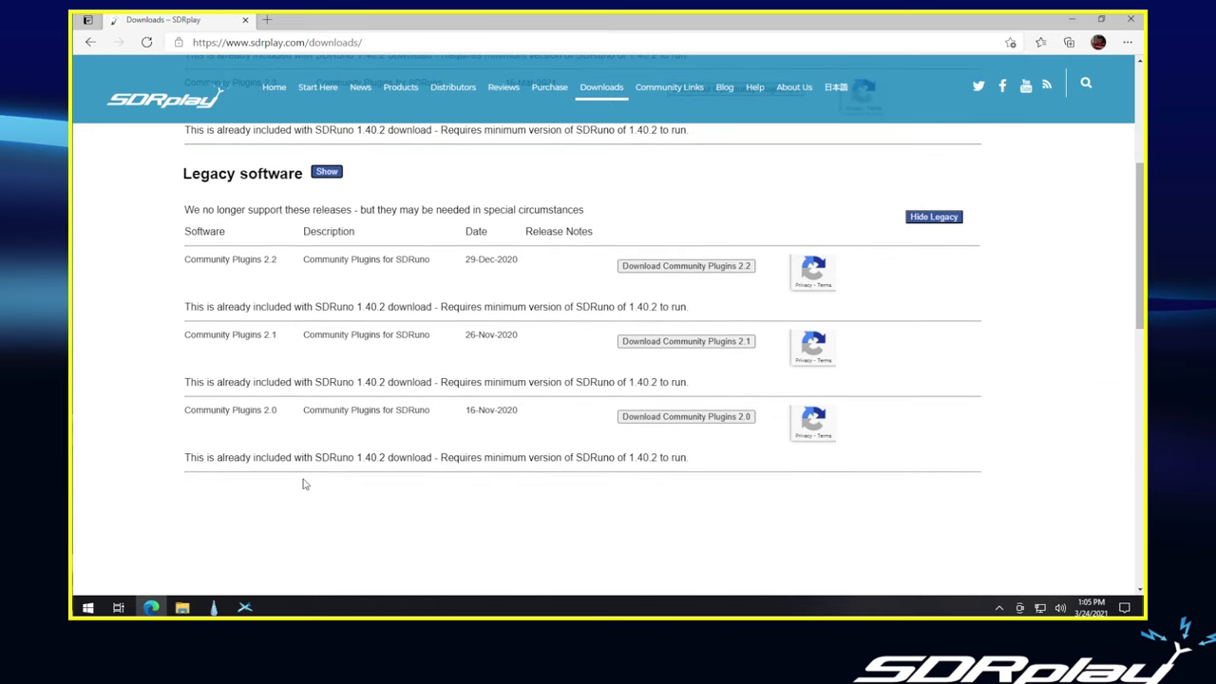
scroll(307, 482, "up", 4)
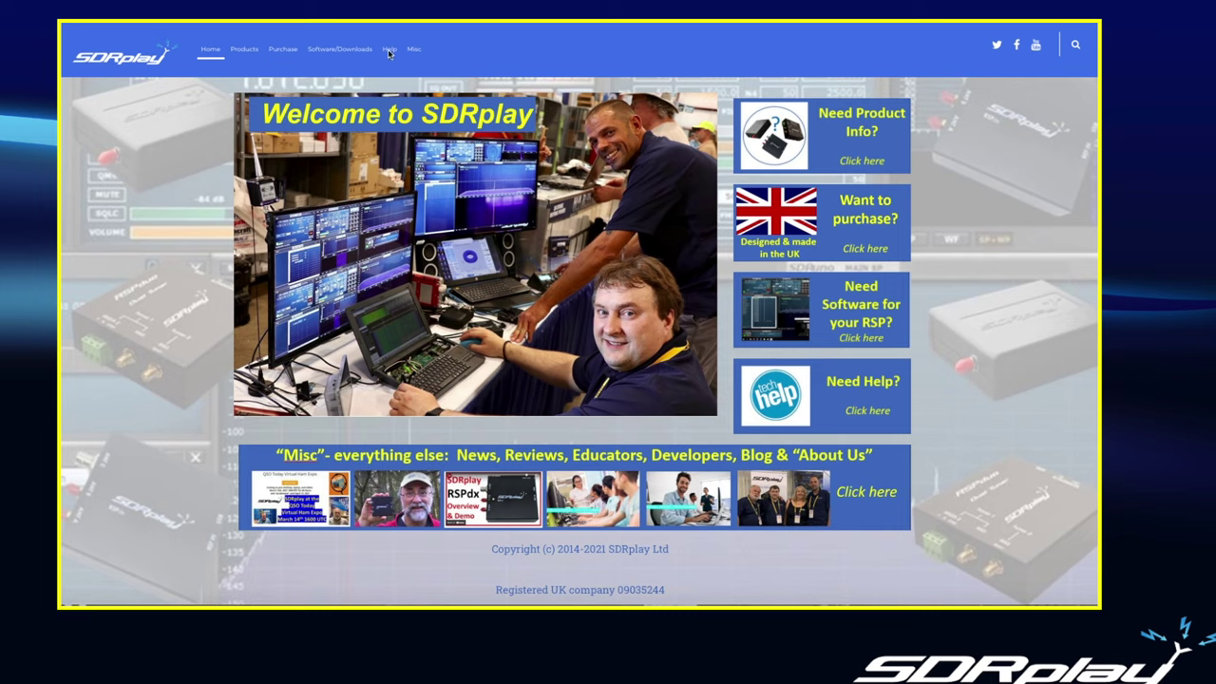
- Open the site's Help page from the Help menu in the navigation bar
mouse_move(390, 53)
left_click(850, 400)
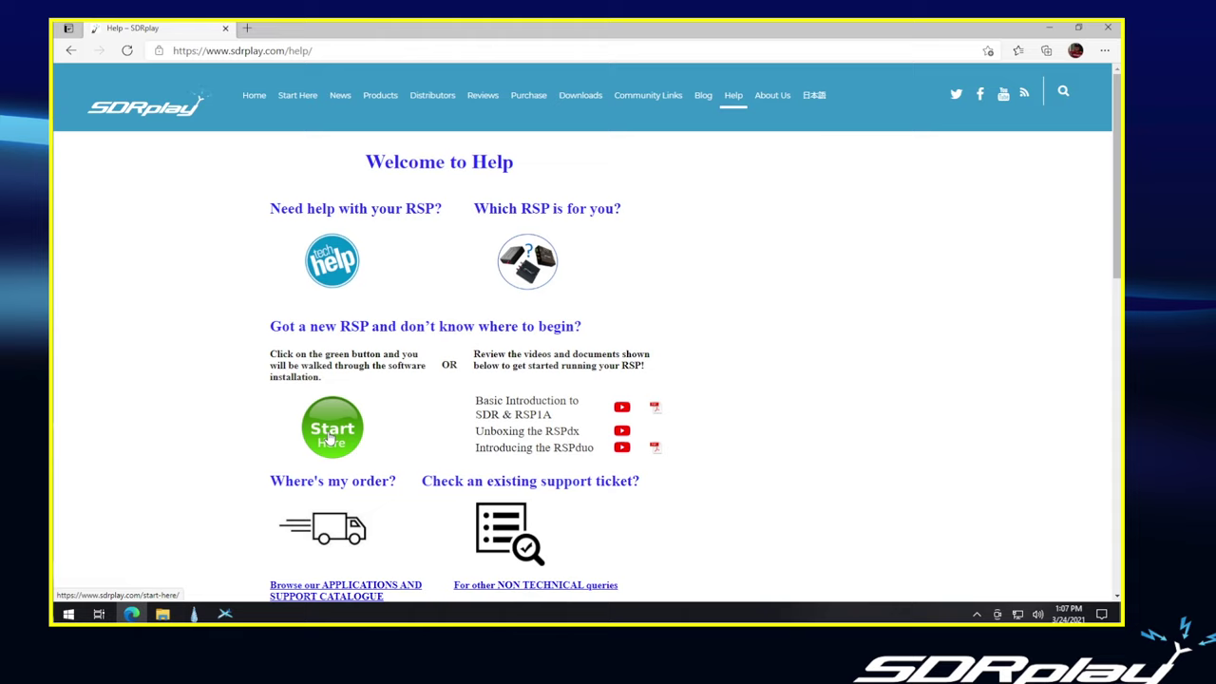
- Scroll down the Help page to view more support options
scroll(201, 406, "down", 1)
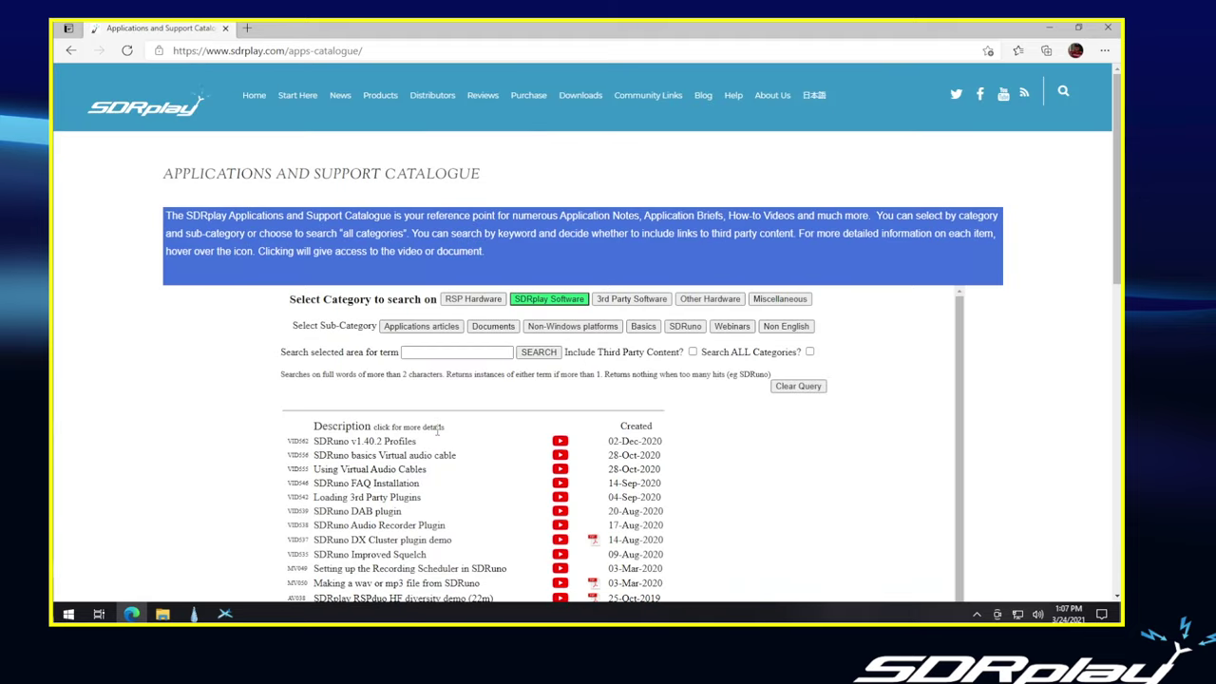
scroll(436, 440, "down", 1)
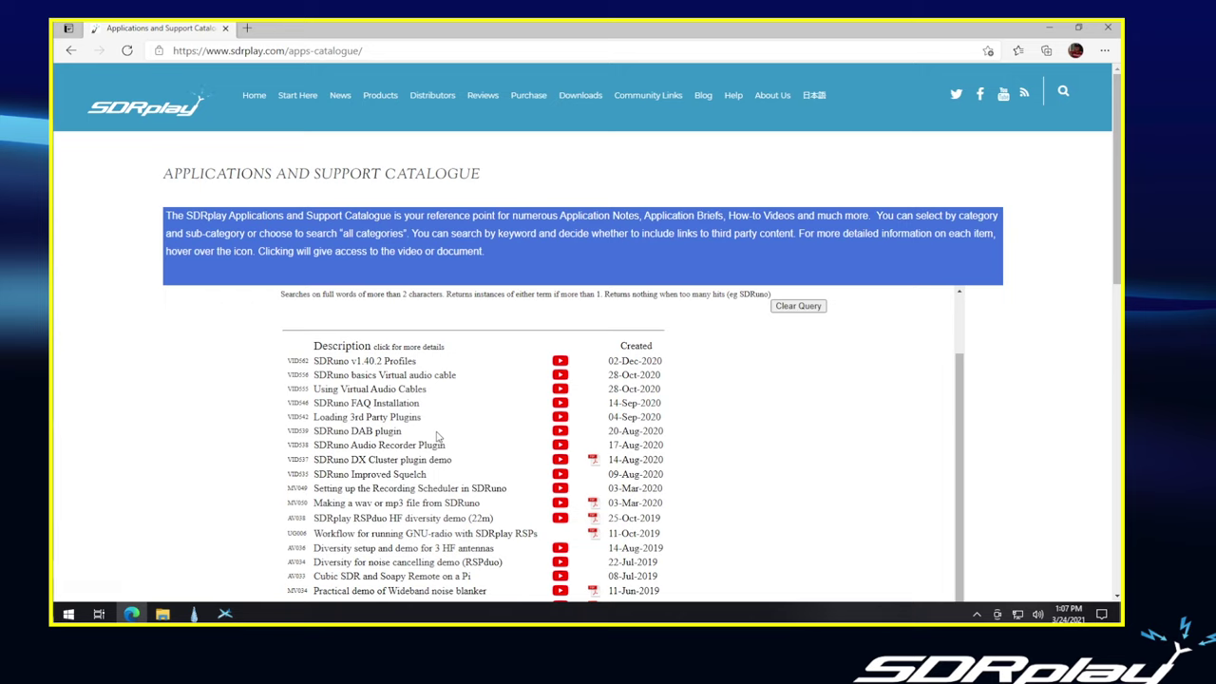
scroll(437, 436, "up", 1)
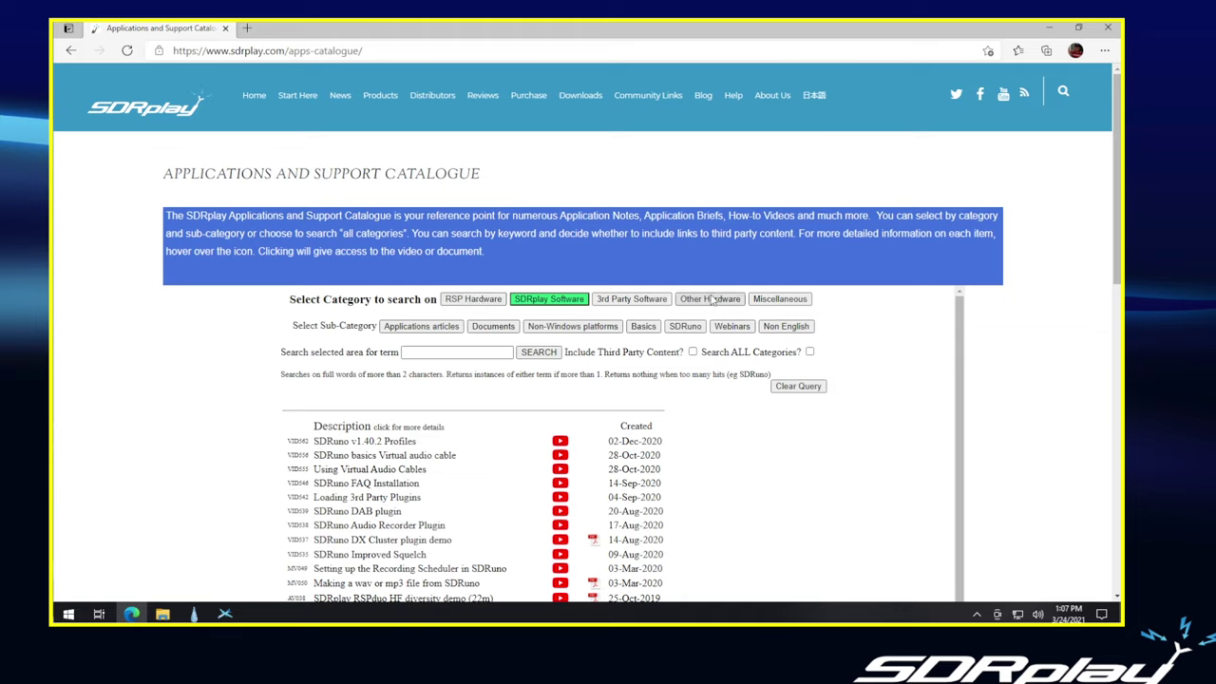
left_click(422, 354)
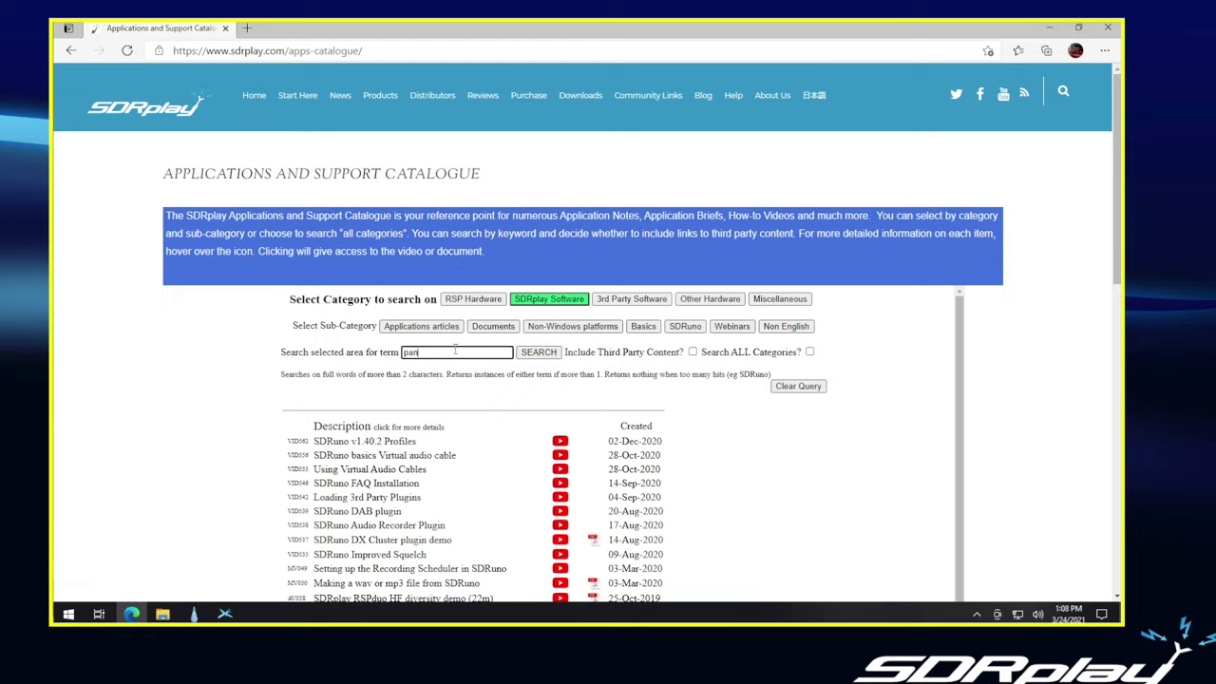
type("panadapter")
left_click(809, 352)
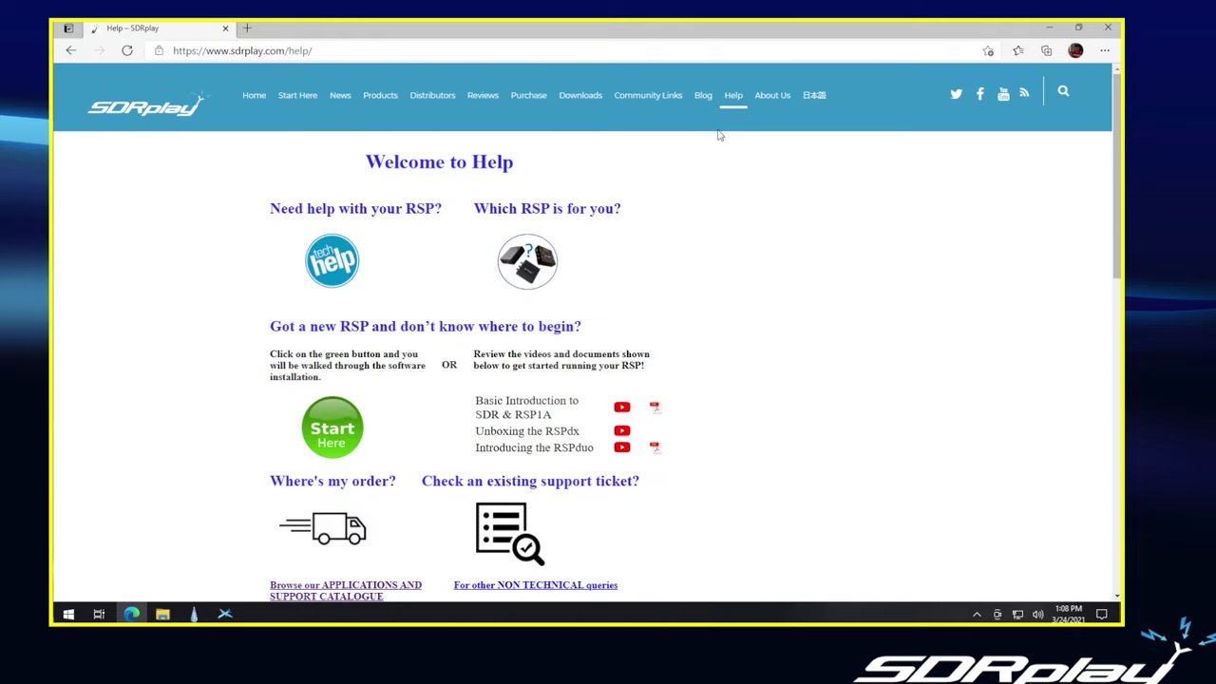
- Go to Technical Help > Software and open the 'No devices found' article for RSP1A
left_click(326, 269)
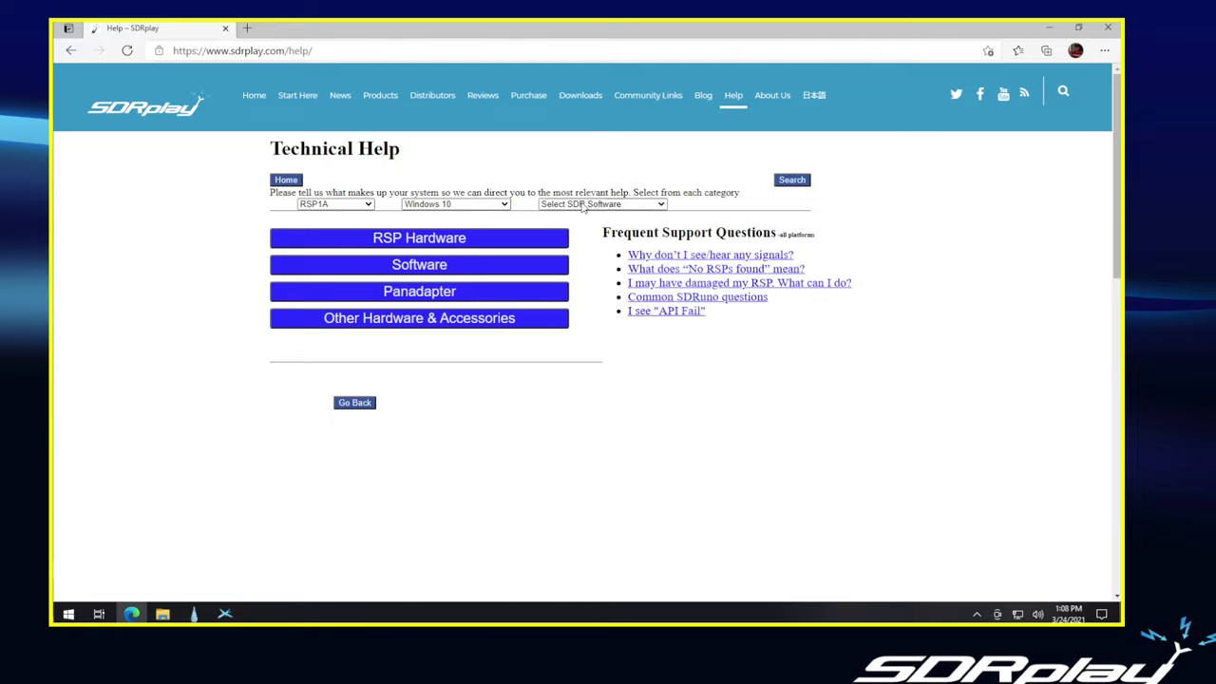
left_click(406, 270)
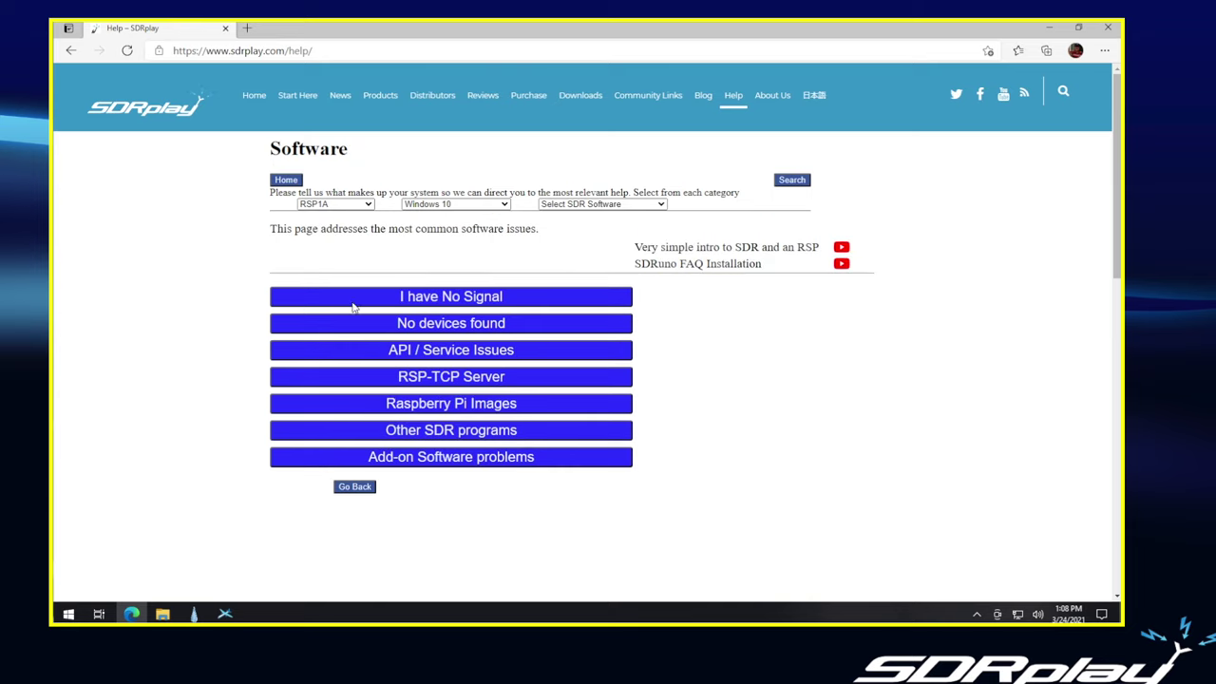
left_click(426, 324)
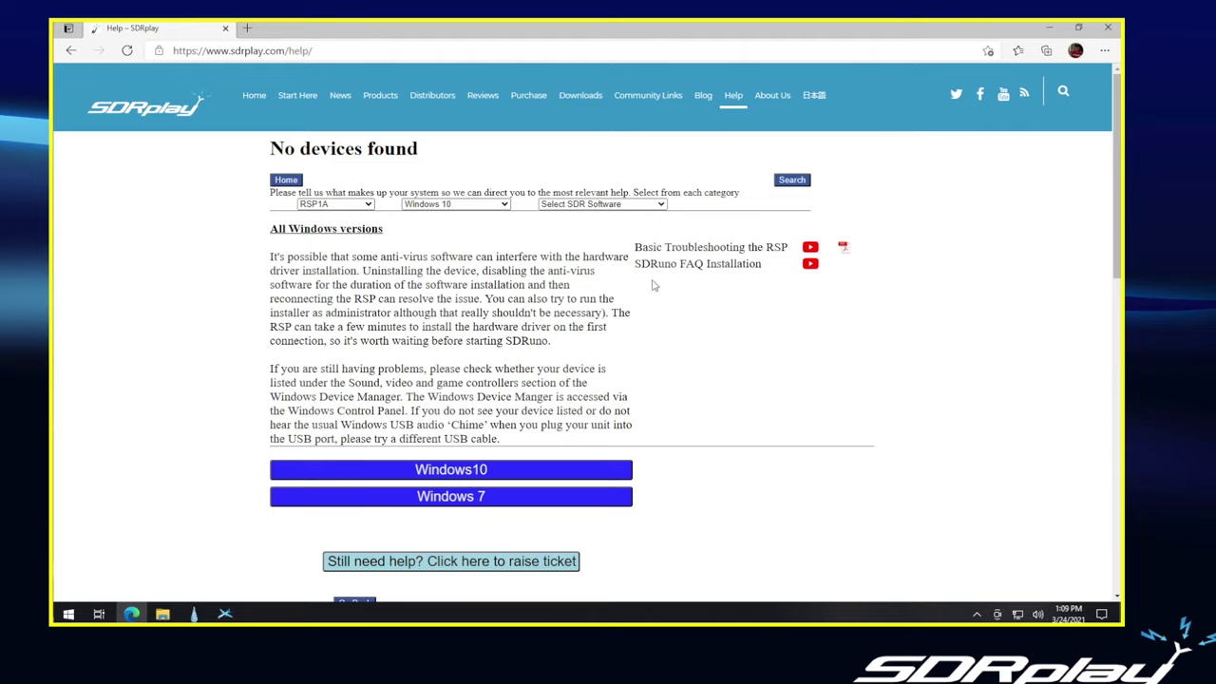
- Raise a support ticket, dismiss the screenshot reminder, and review the prefilled RSP1A/Windows 10 form
left_click(447, 568)
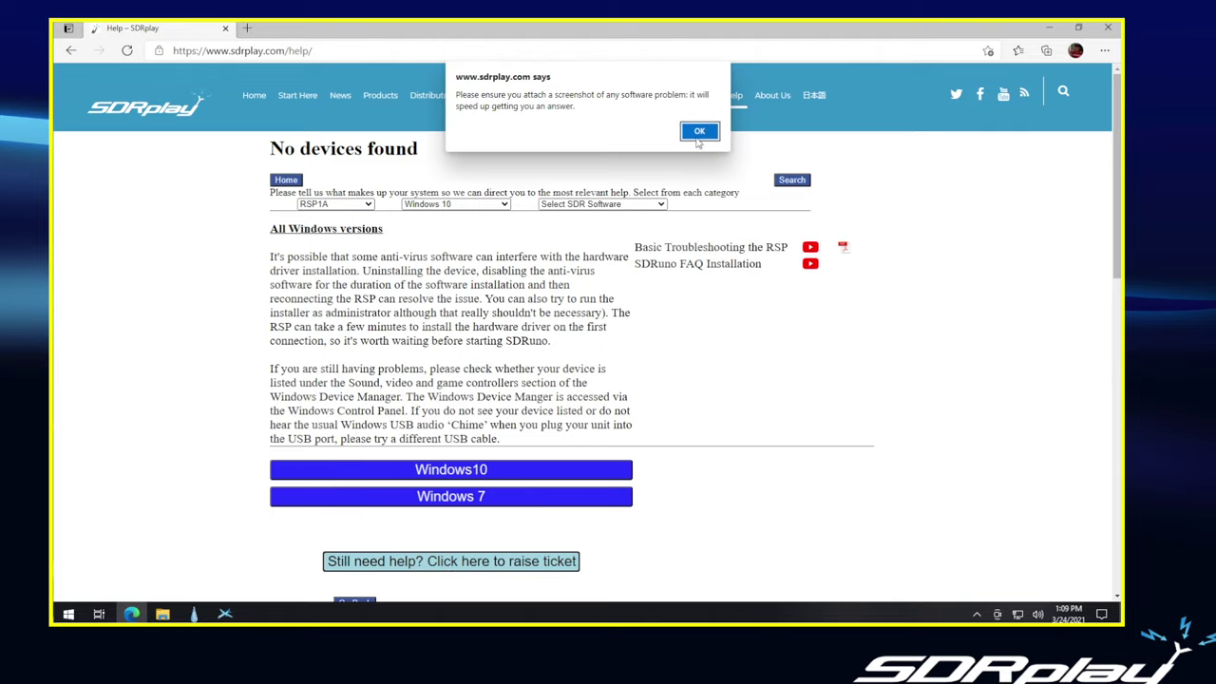
left_click(699, 132)
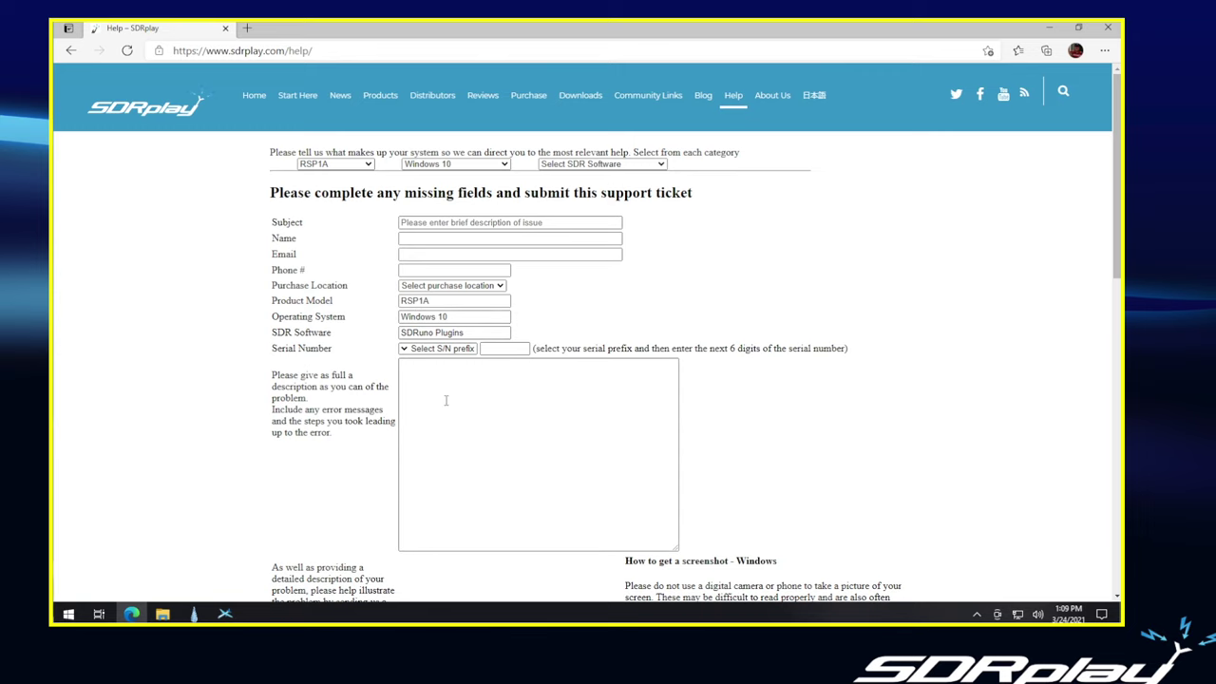
scroll(446, 400, "down", 1)
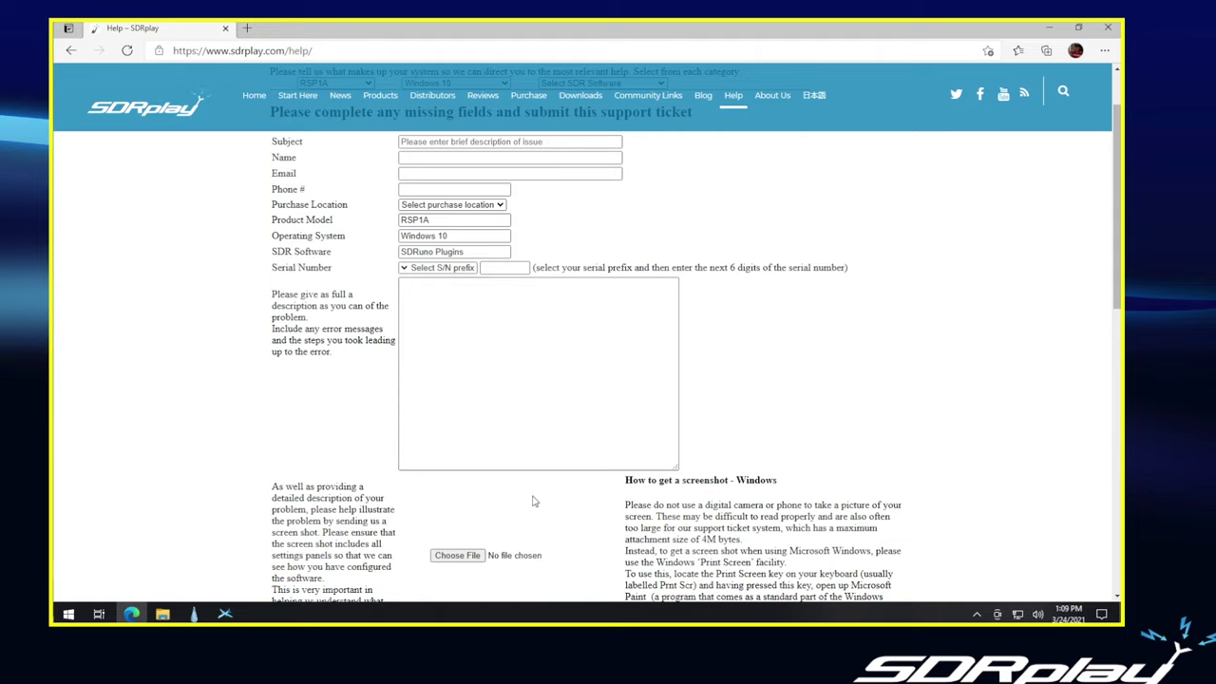
scroll(534, 500, "down", 1)
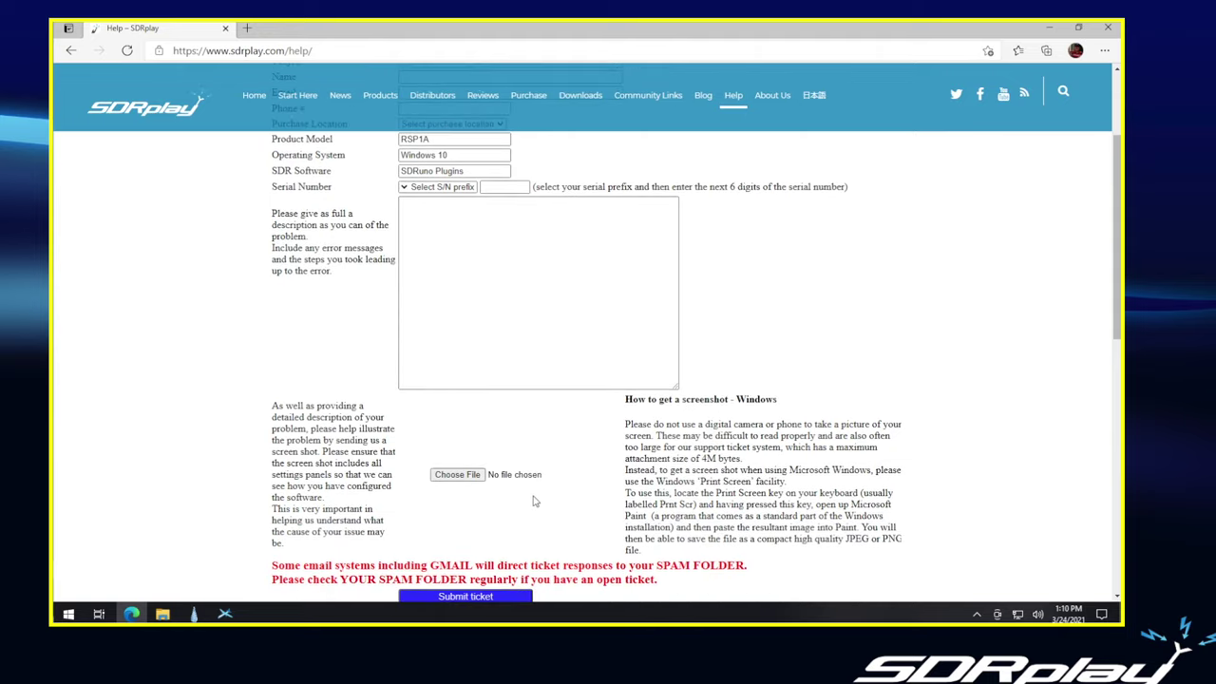
scroll(534, 500, "down", 1)
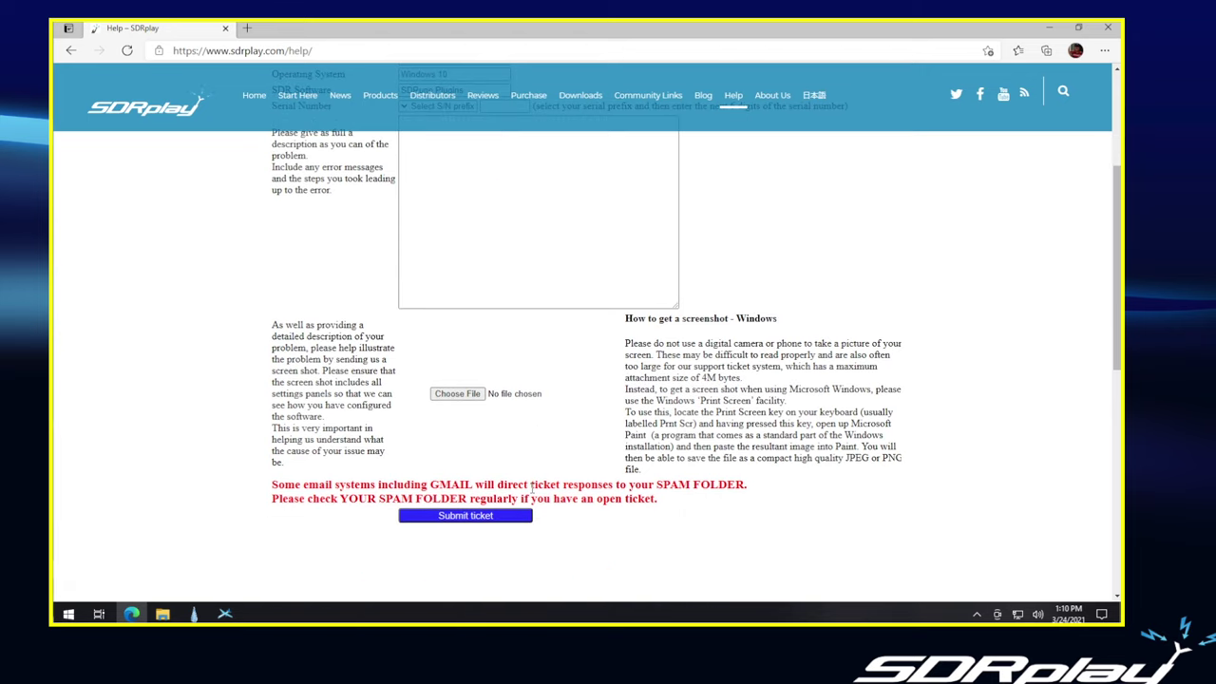
scroll(579, 495, "up", 2)
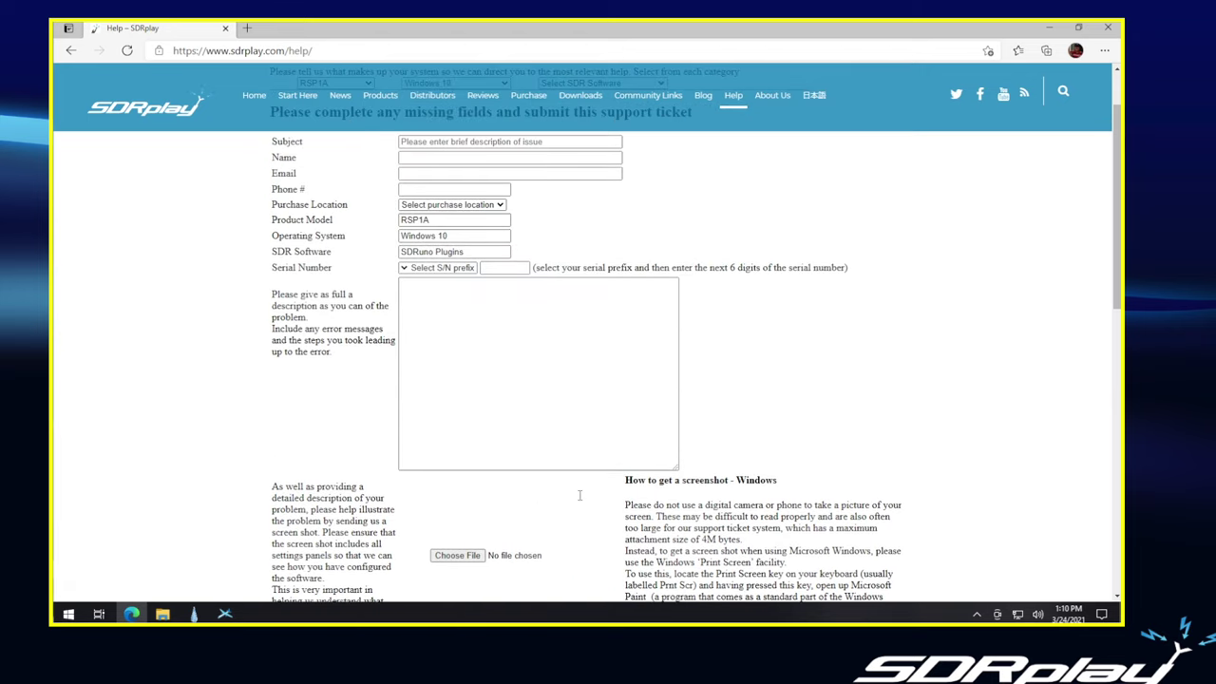
scroll(579, 495, "up", 1)
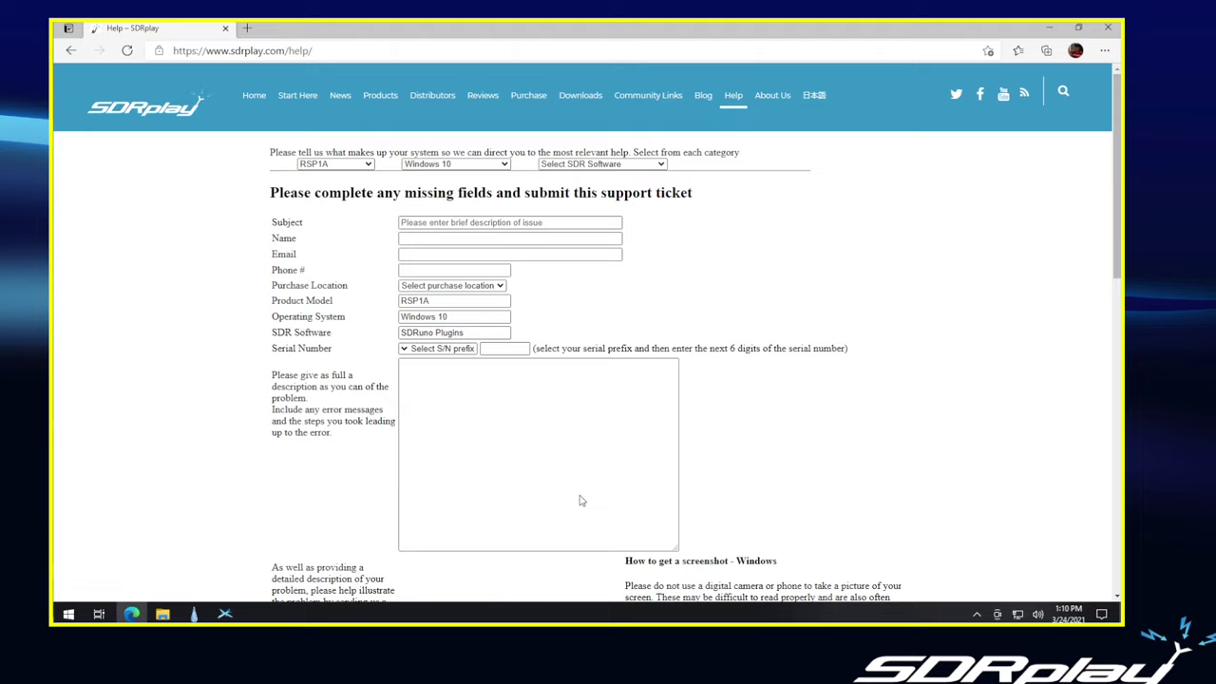